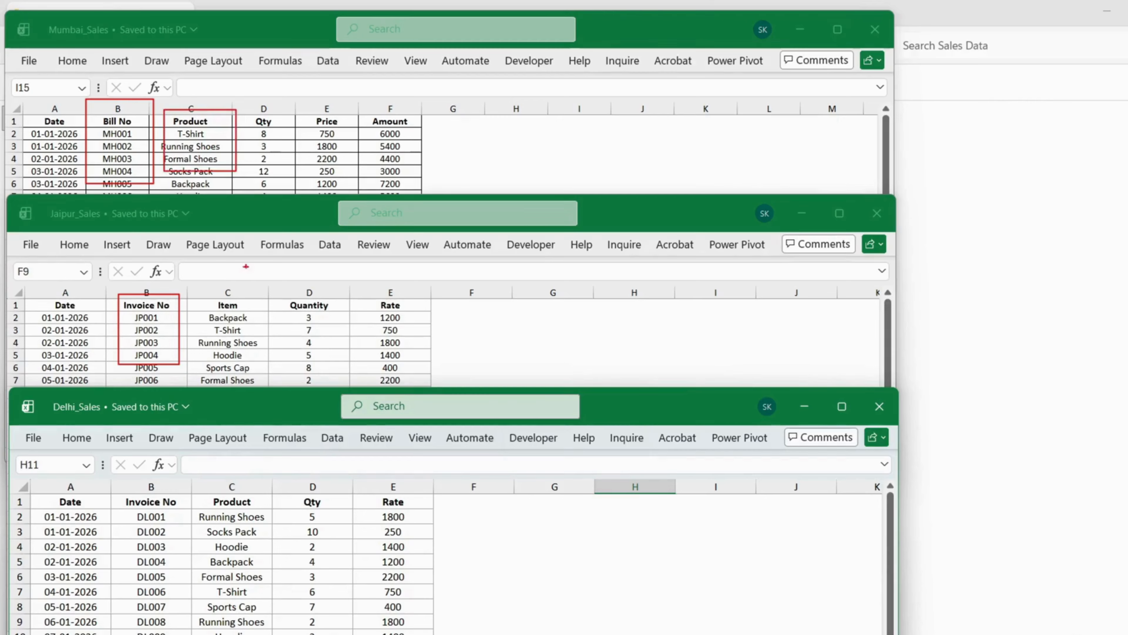
left_click_drag(207, 296, 257, 349)
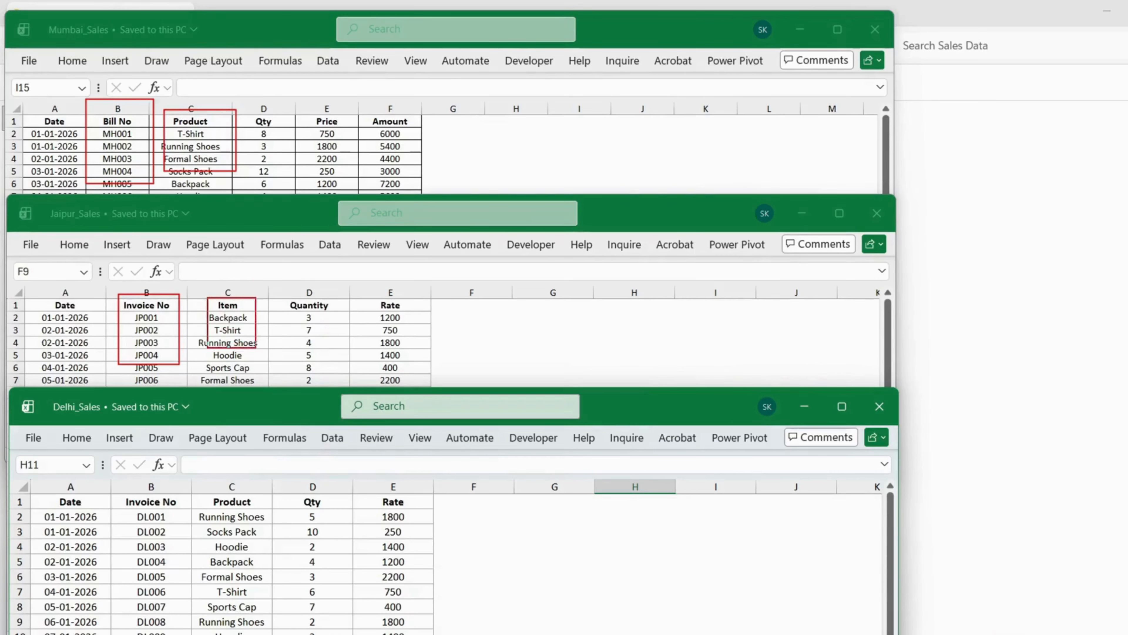
left_click_drag(251, 107, 285, 163)
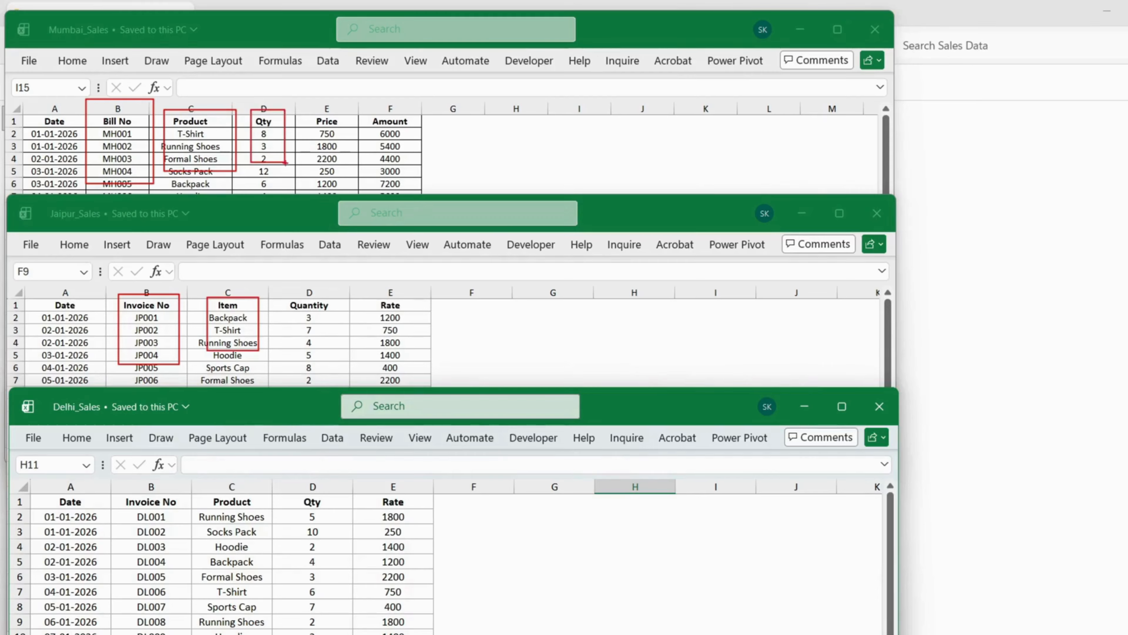
left_click_drag(284, 295, 340, 343)
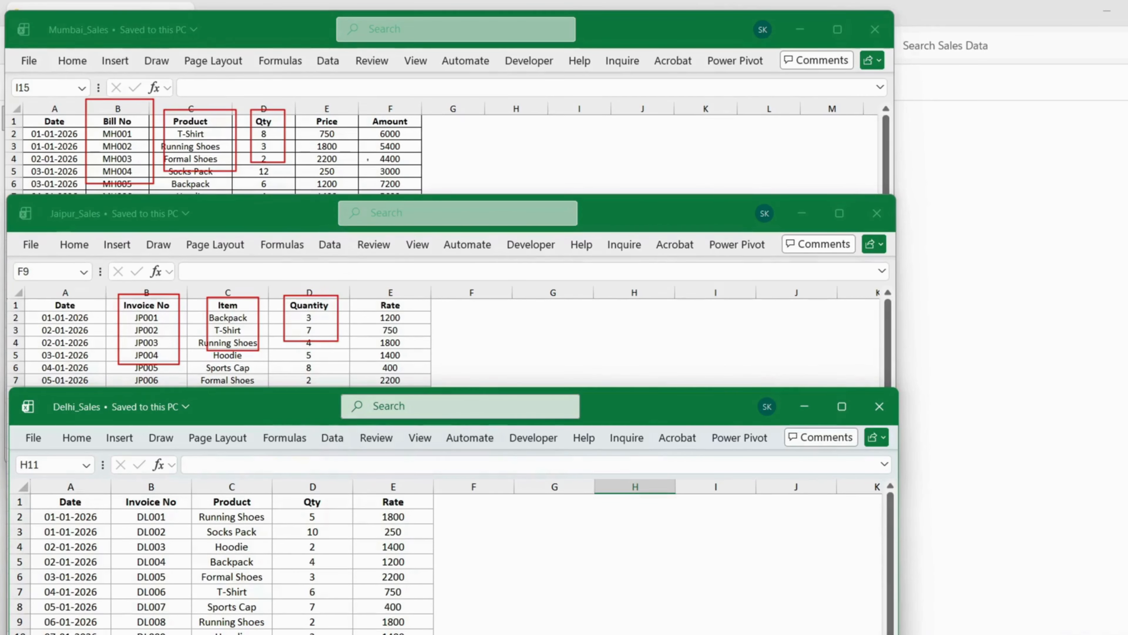
left_click_drag(358, 106, 418, 171)
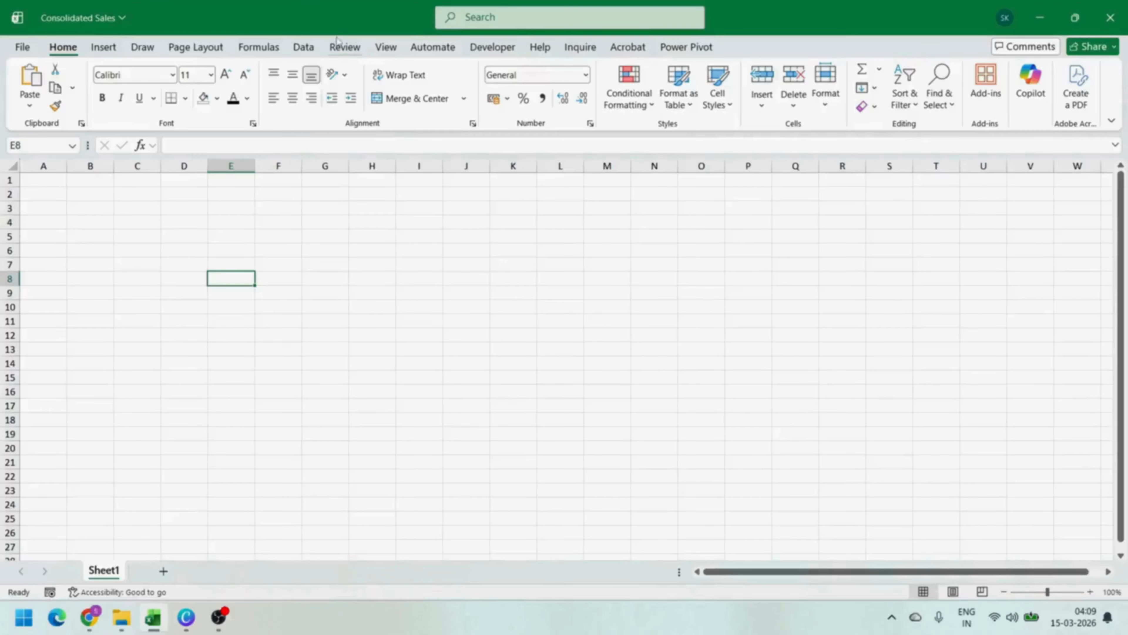
Get data from the Sales Data folder on the Desktop and open its file list for transformation in Power Query
left_click(310, 47)
left_click(39, 108)
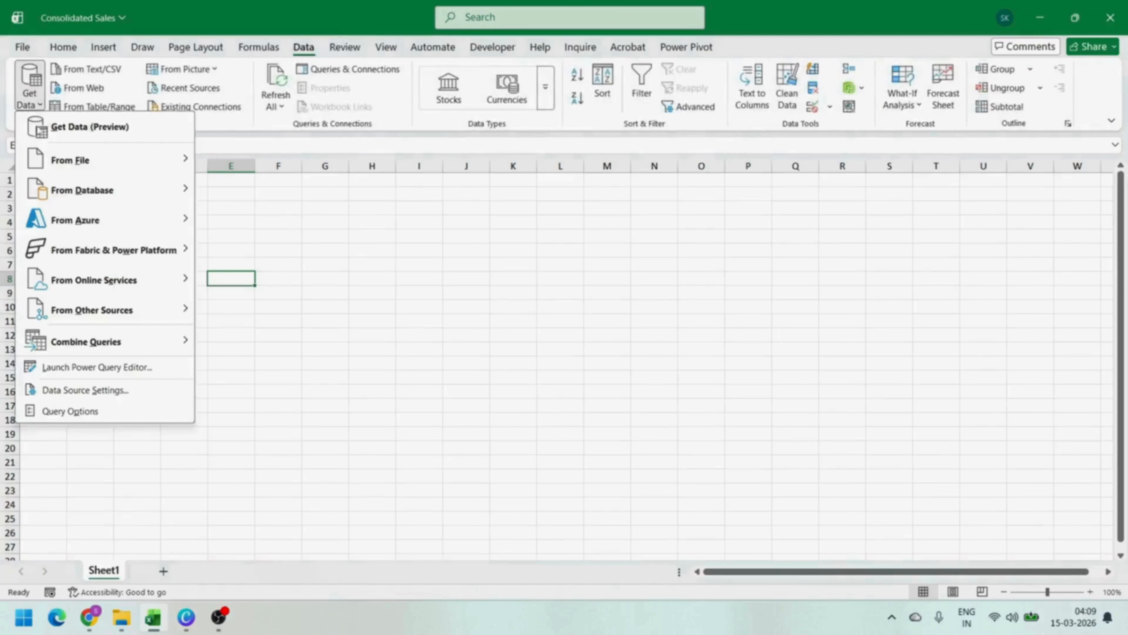
mouse_move(43, 160)
left_click(247, 313)
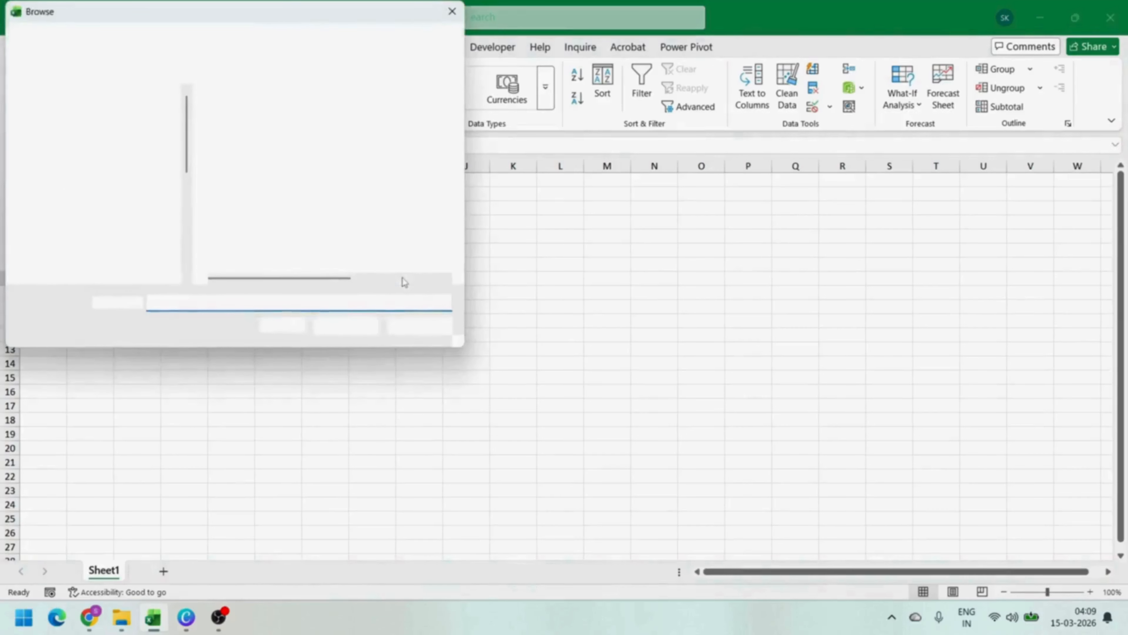
left_click(247, 142)
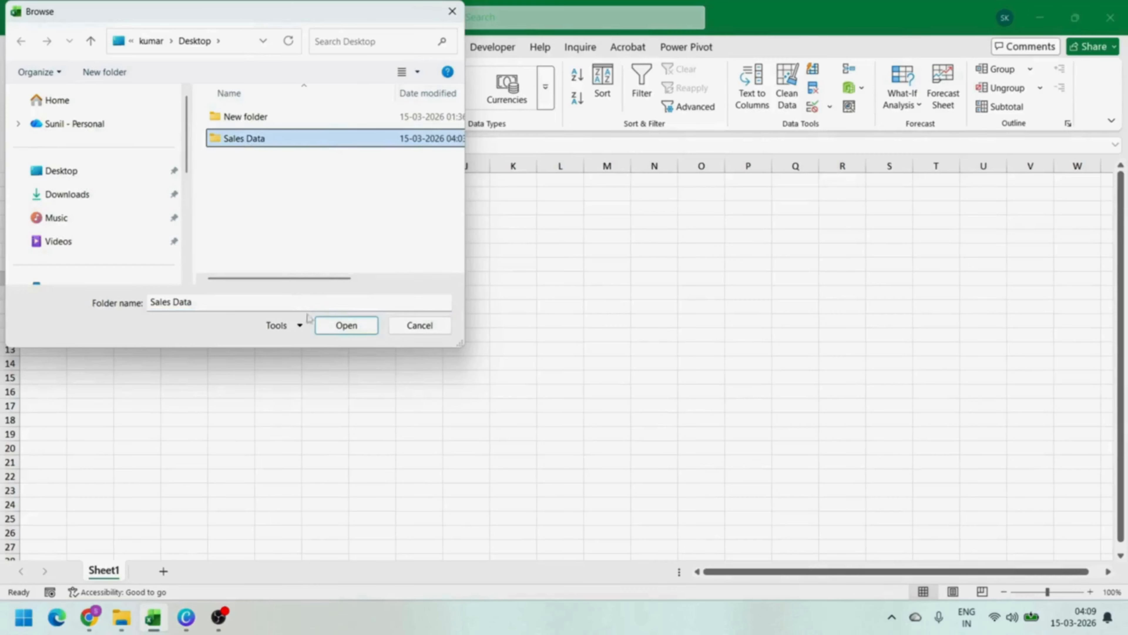
left_click(347, 325)
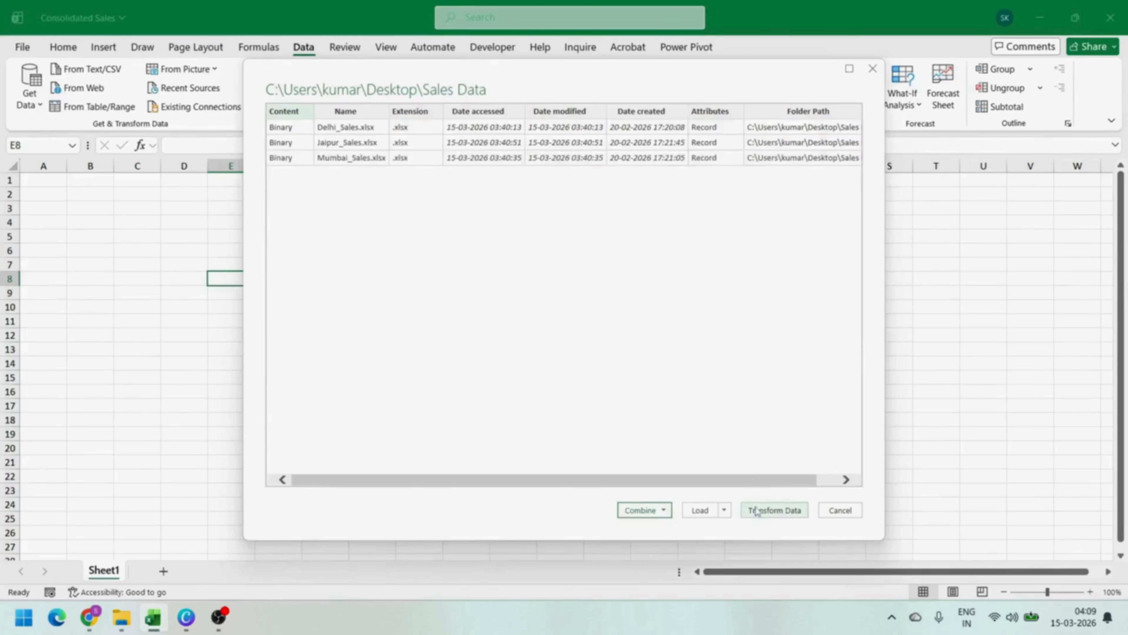
left_click(758, 511)
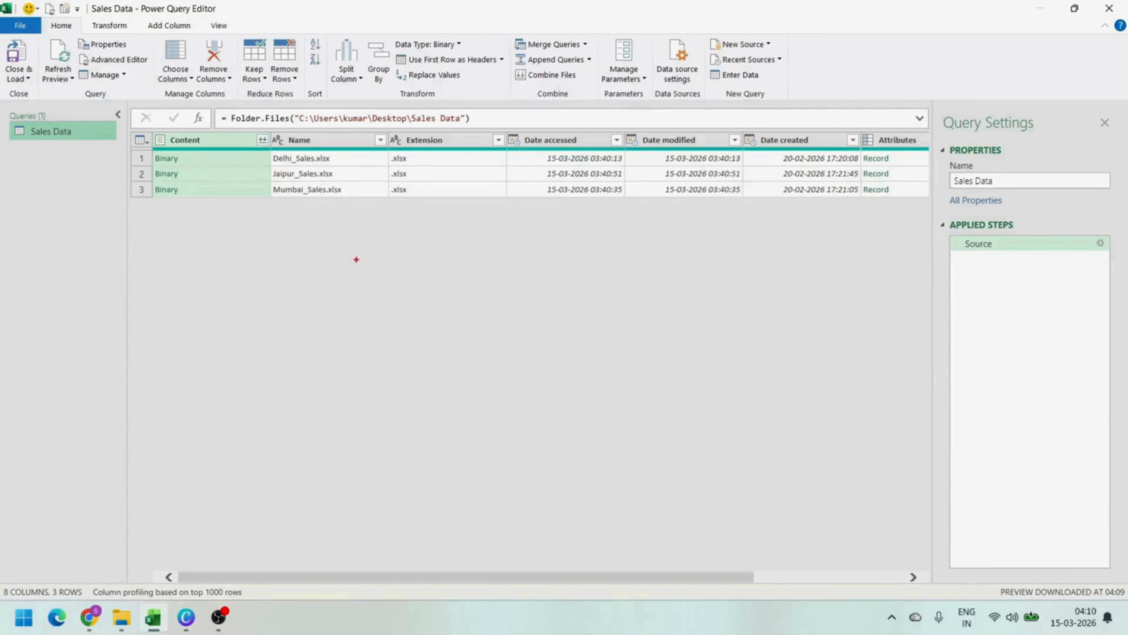
mouse_move(355, 258)
left_mouse_down()
mouse_move(501, 303)
mouse_move(794, 469)
left_mouse_up()
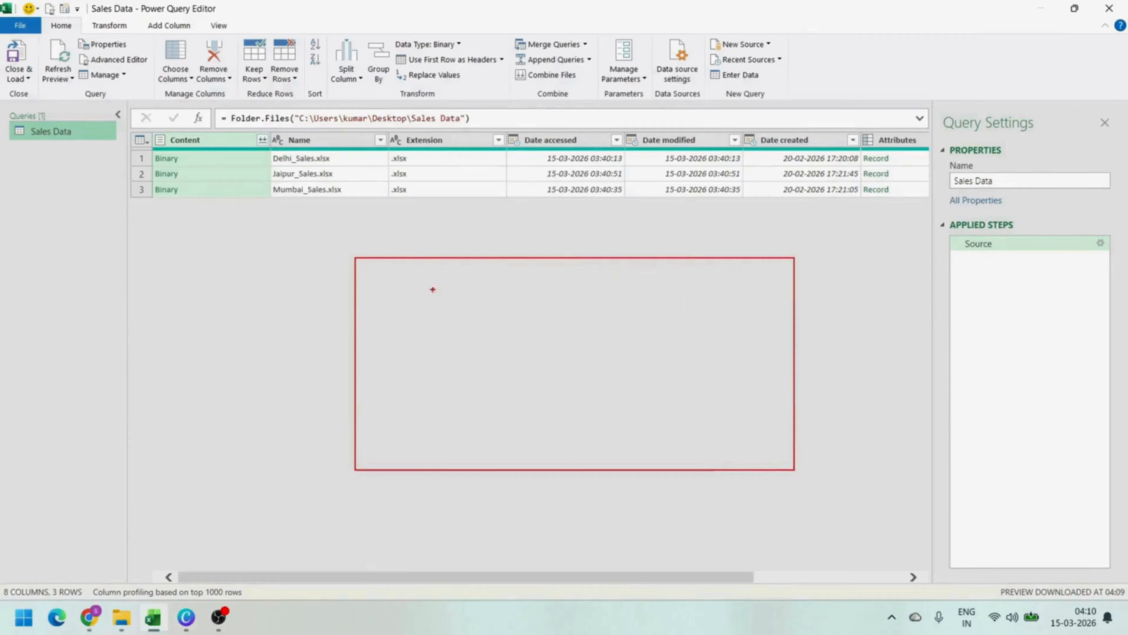
mouse_move(352, 257)
left_mouse_down()
mouse_move(508, 362)
mouse_move(576, 469)
left_mouse_up()
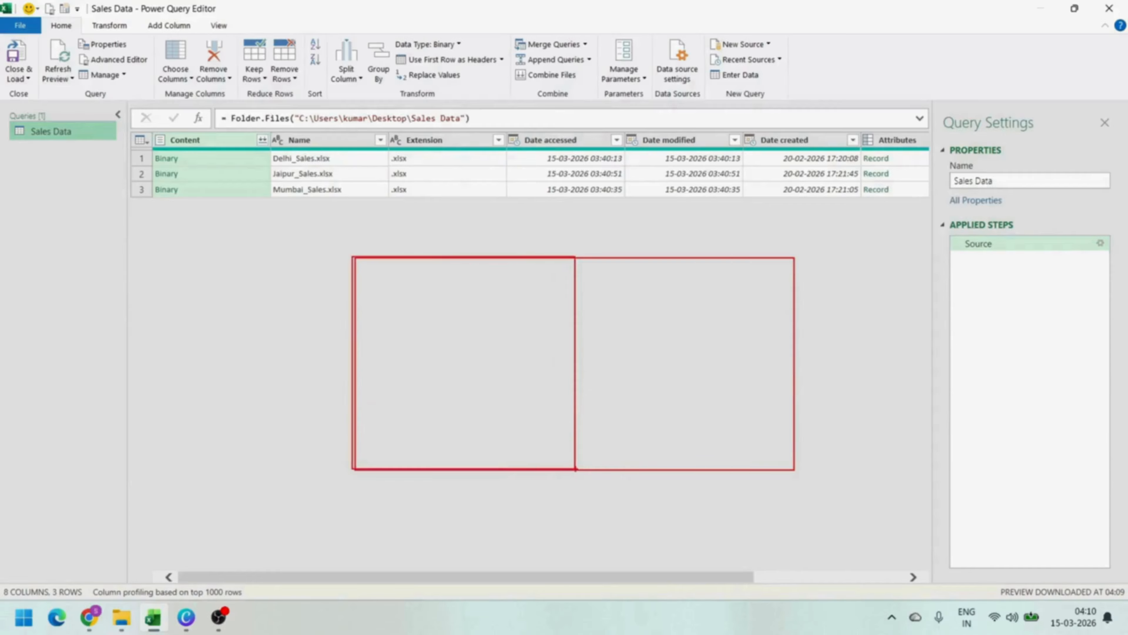
mouse_move(423, 294)
left_mouse_down()
mouse_move(482, 294)
mouse_move(467, 325)
mouse_move(471, 343)
mouse_move(486, 343)
left_mouse_up()
left_click_drag(436, 371, 498, 371)
left_click_drag(606, 292, 657, 292)
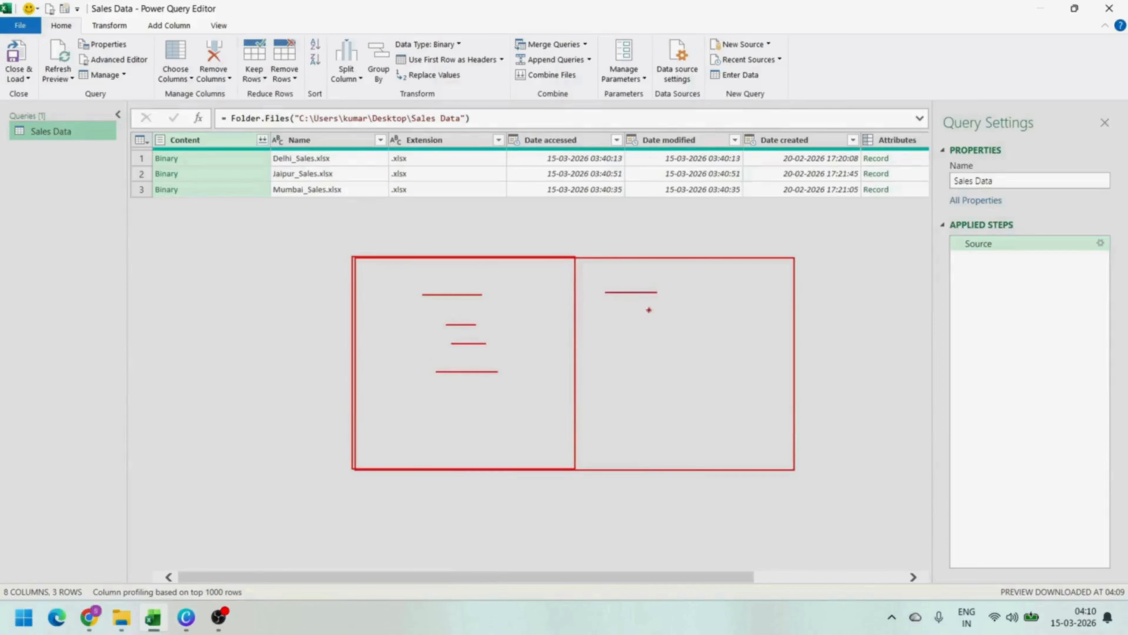
mouse_move(617, 323)
left_mouse_down()
mouse_move(656, 323)
mouse_move(667, 378)
mouse_move(680, 377)
left_mouse_up()
Rename the Sales Data query as MappingCols
double_click(67, 132)
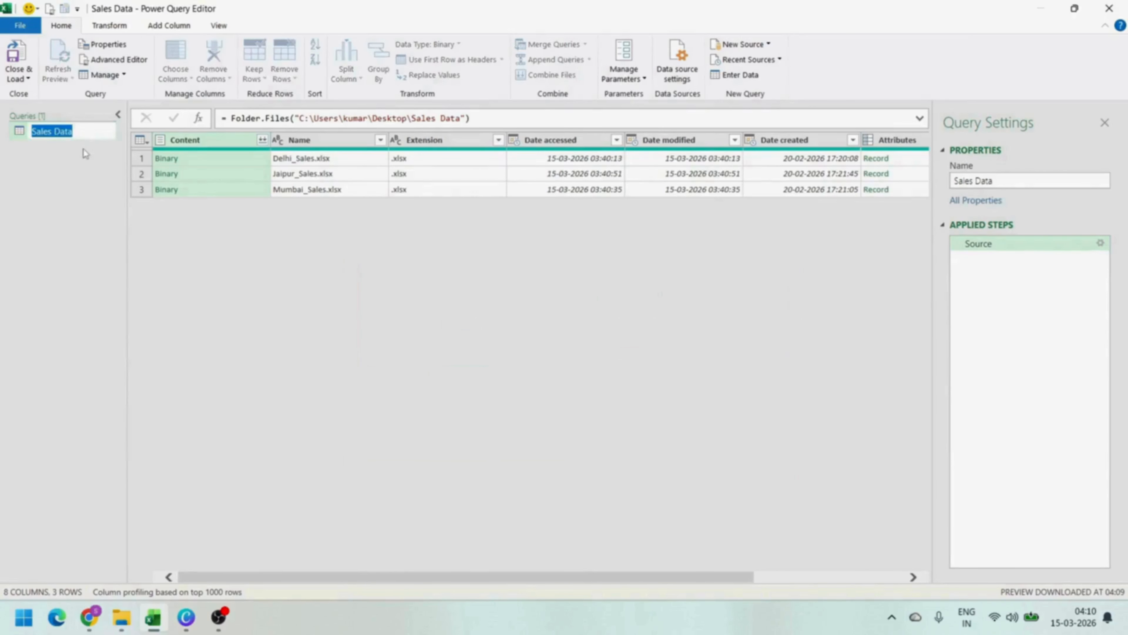
type("MappingCols")
key("Return")
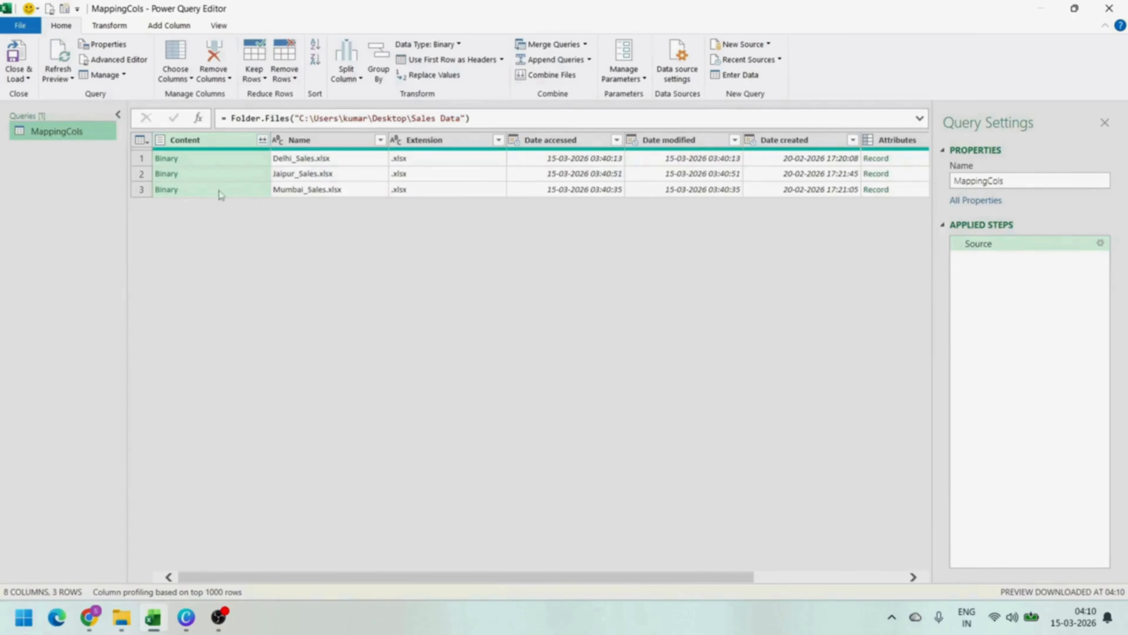
left_click_drag(152, 137, 222, 206)
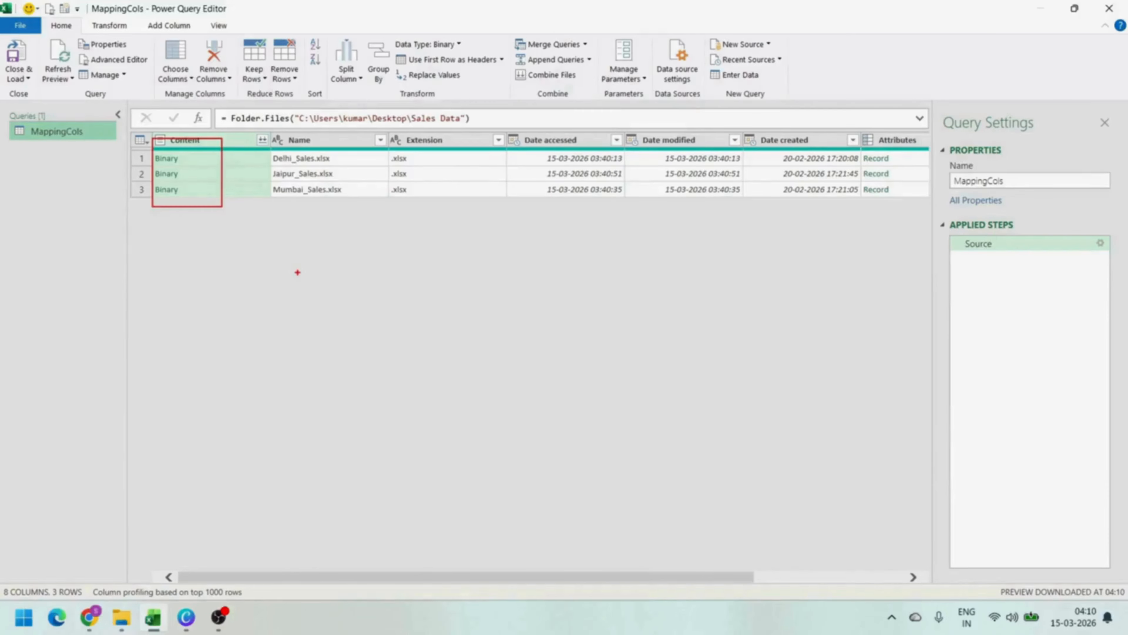
key("Escape")
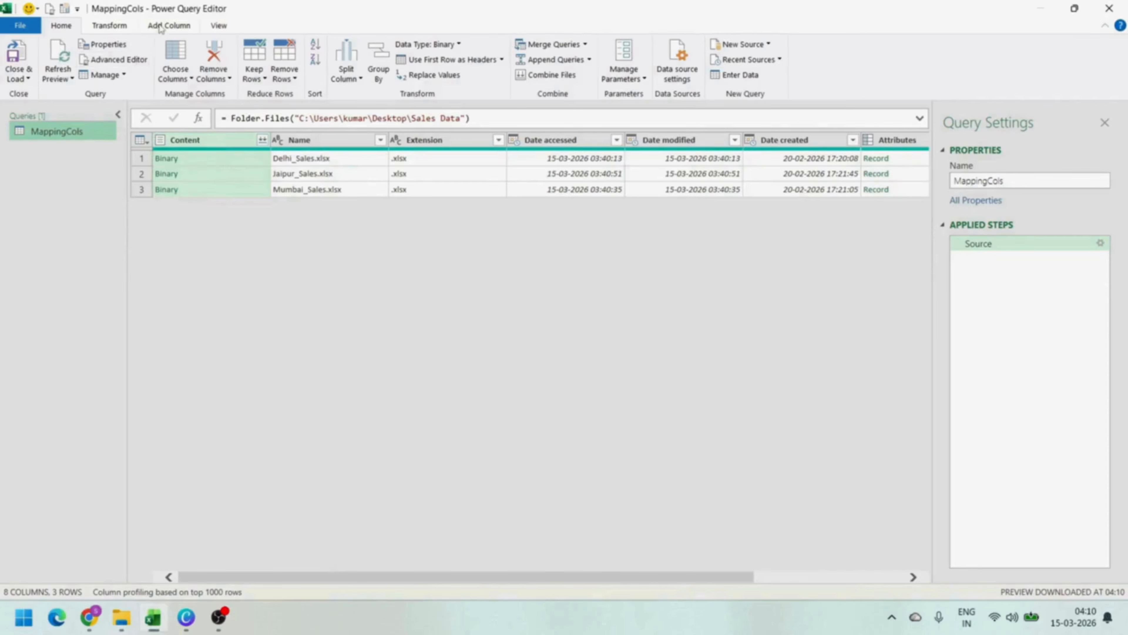
Add a custom column named Custom with the formula Excel.Workbook([Content],true)
left_click(168, 25)
left_click(67, 60)
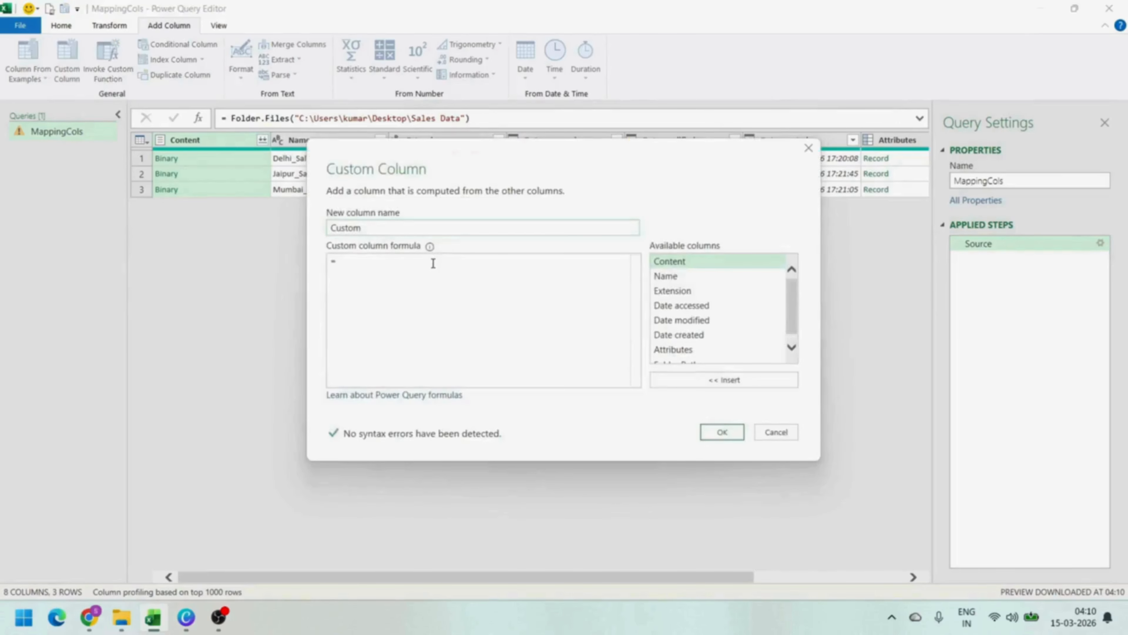
type("excel")
key("Down")
key("Down")
key("Down")
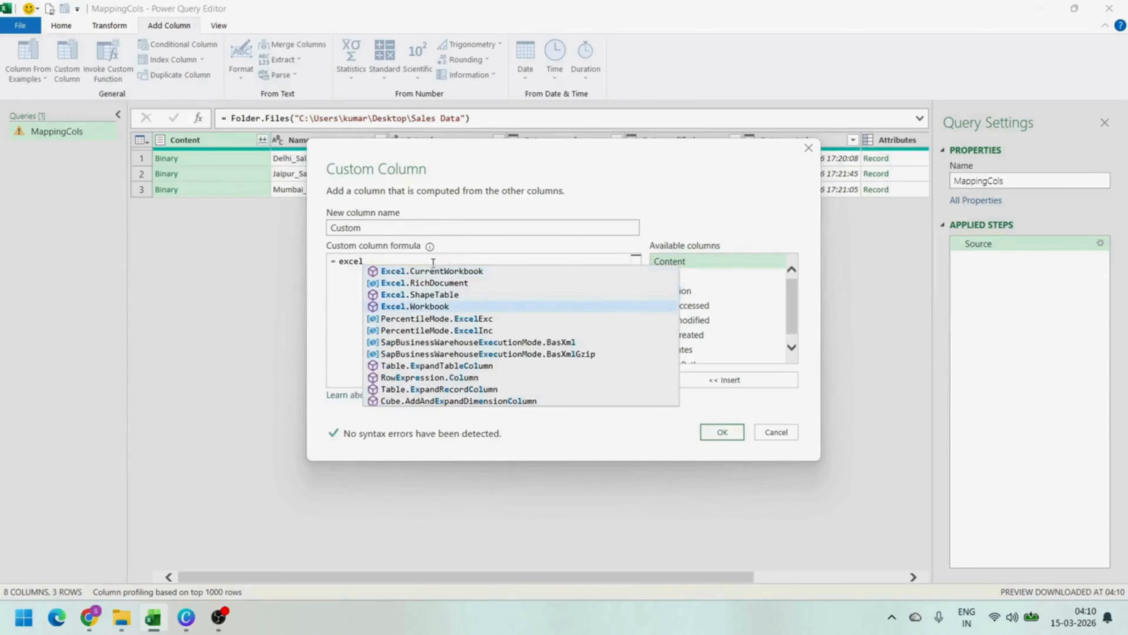
key("Tab")
type("(")
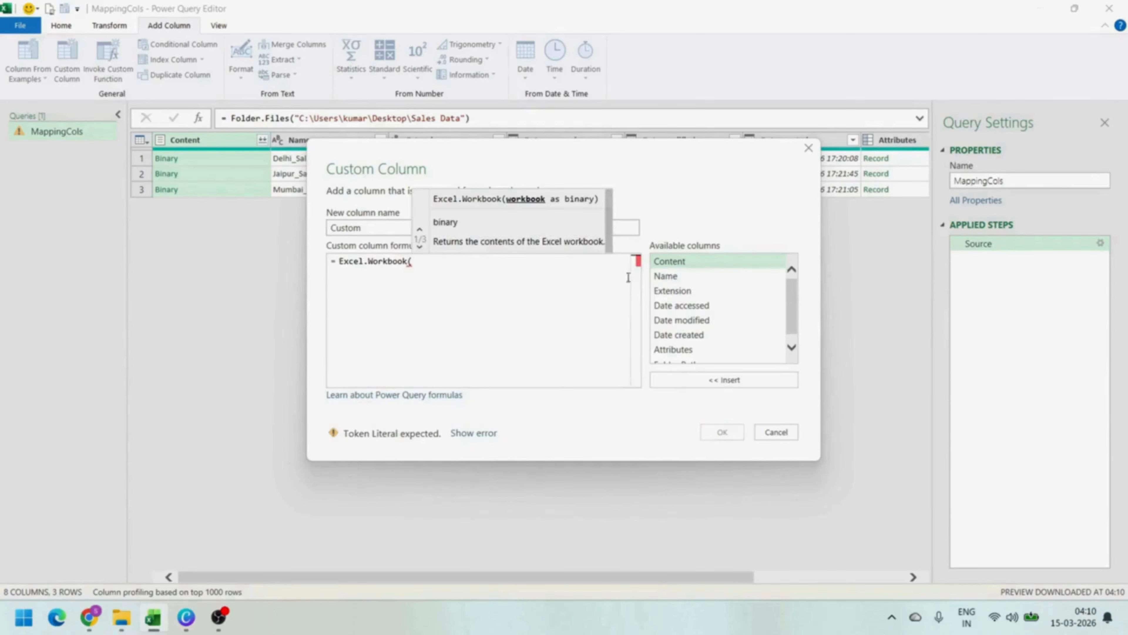
double_click(671, 262)
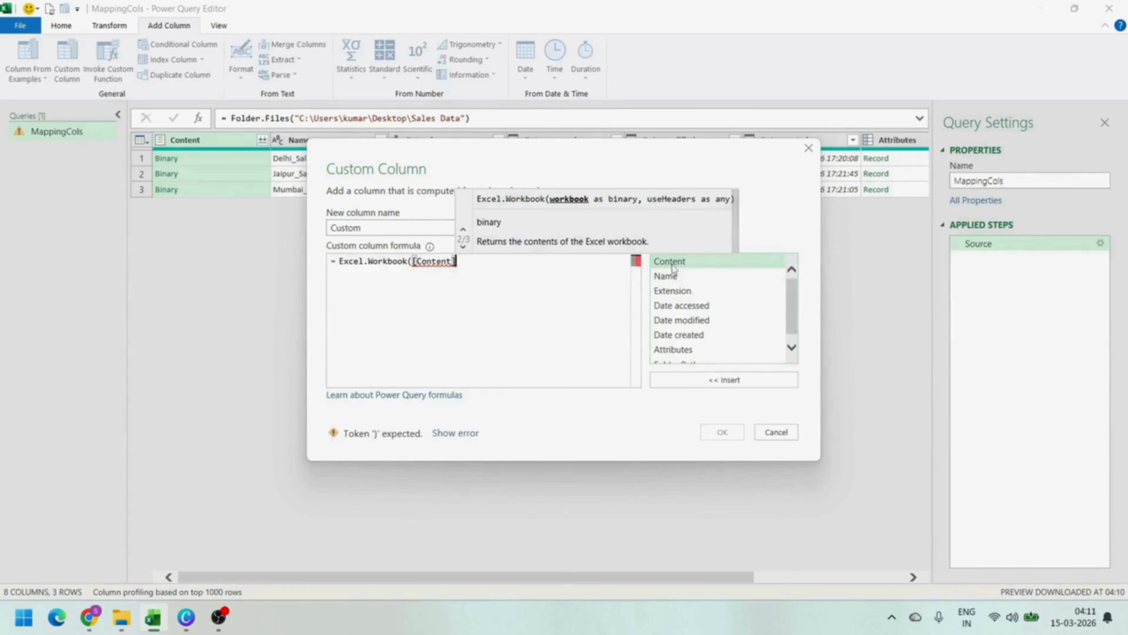
type(",true)")
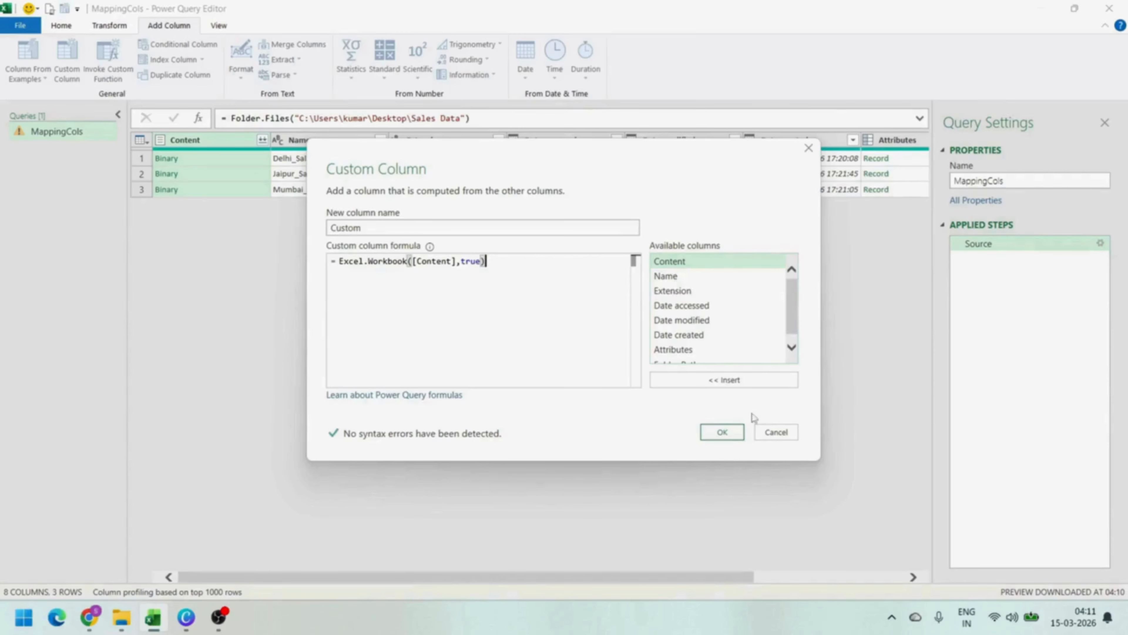
left_click(720, 432)
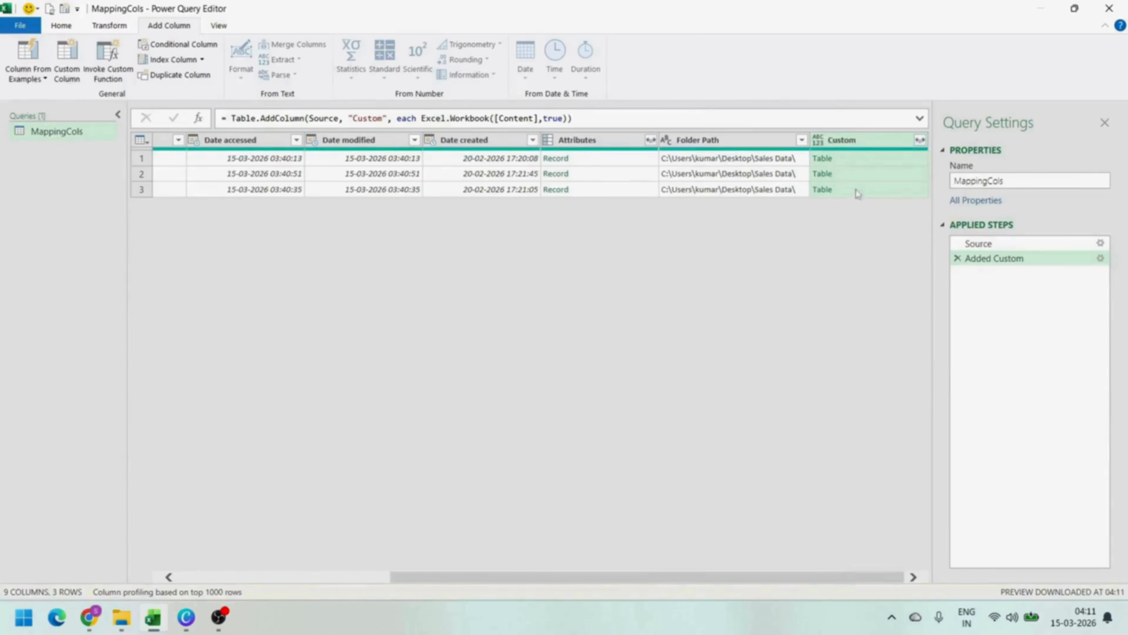
Expand the Custom column to only its Data field, without using the original column name as prefix
left_click(852, 158)
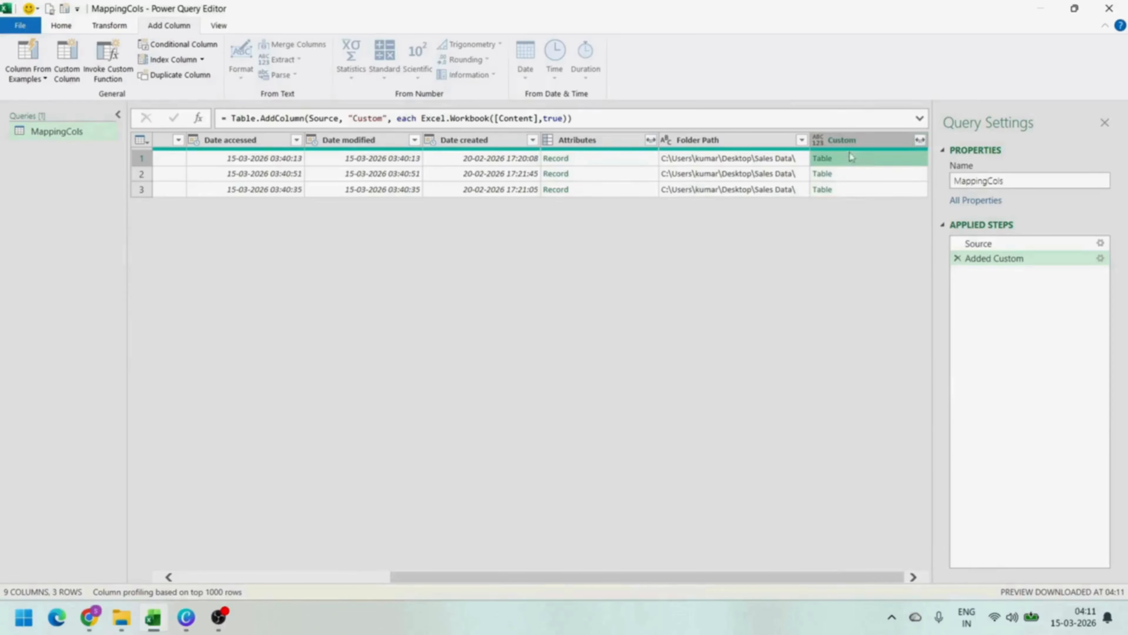
left_click(919, 140)
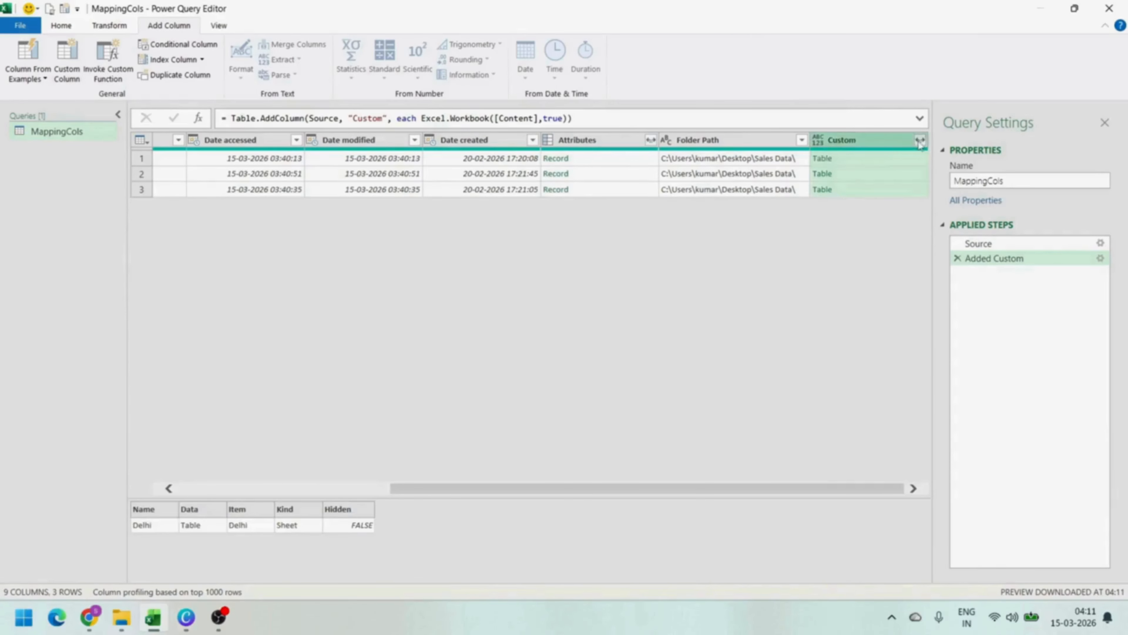
left_click(695, 294)
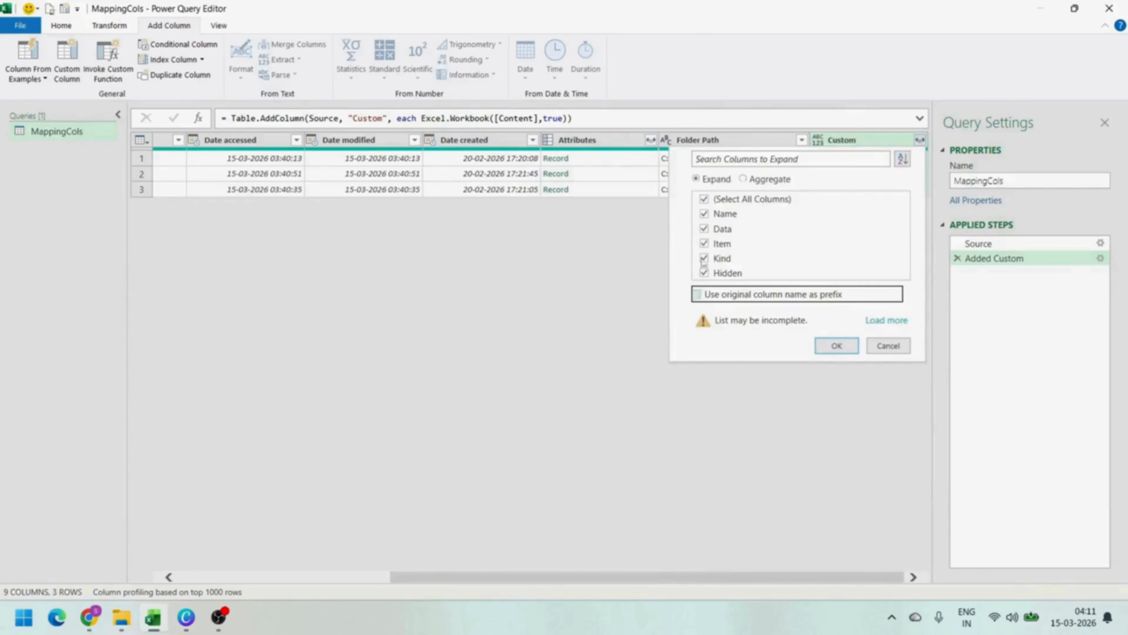
left_click(704, 199)
left_click(705, 229)
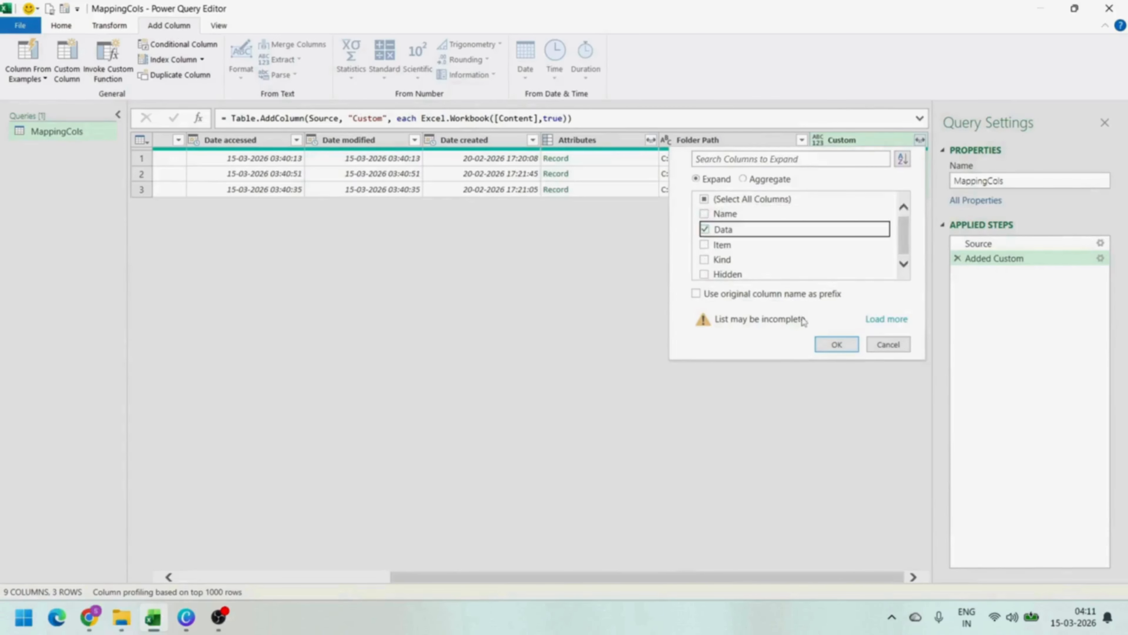
left_click(827, 343)
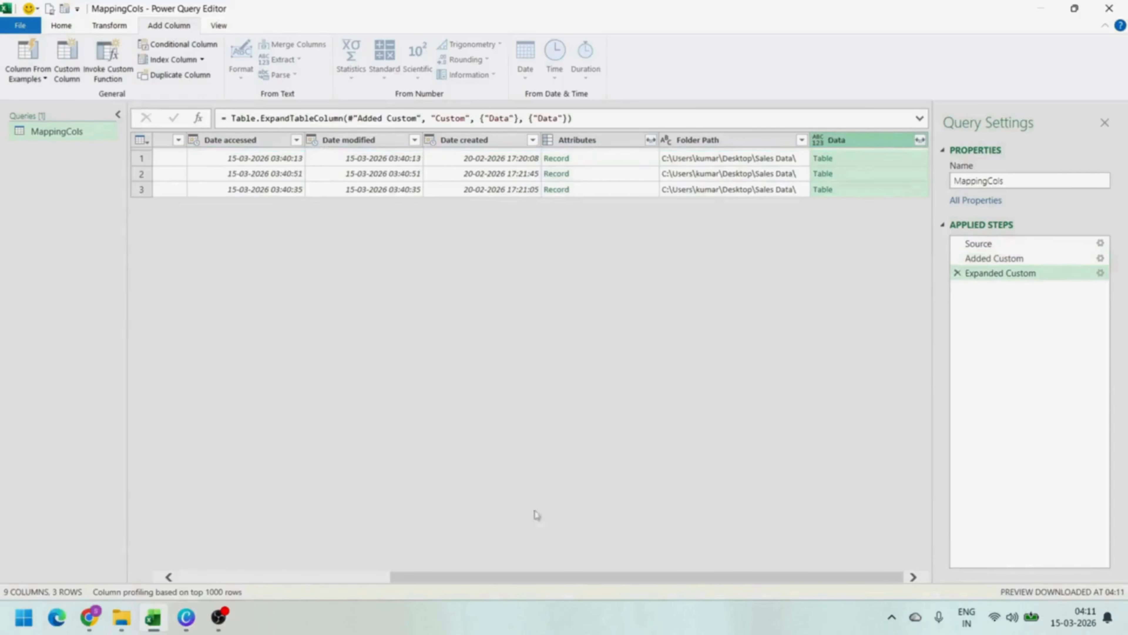
Preview the first table in the Data column, and remove all columns except Data
left_click(848, 160)
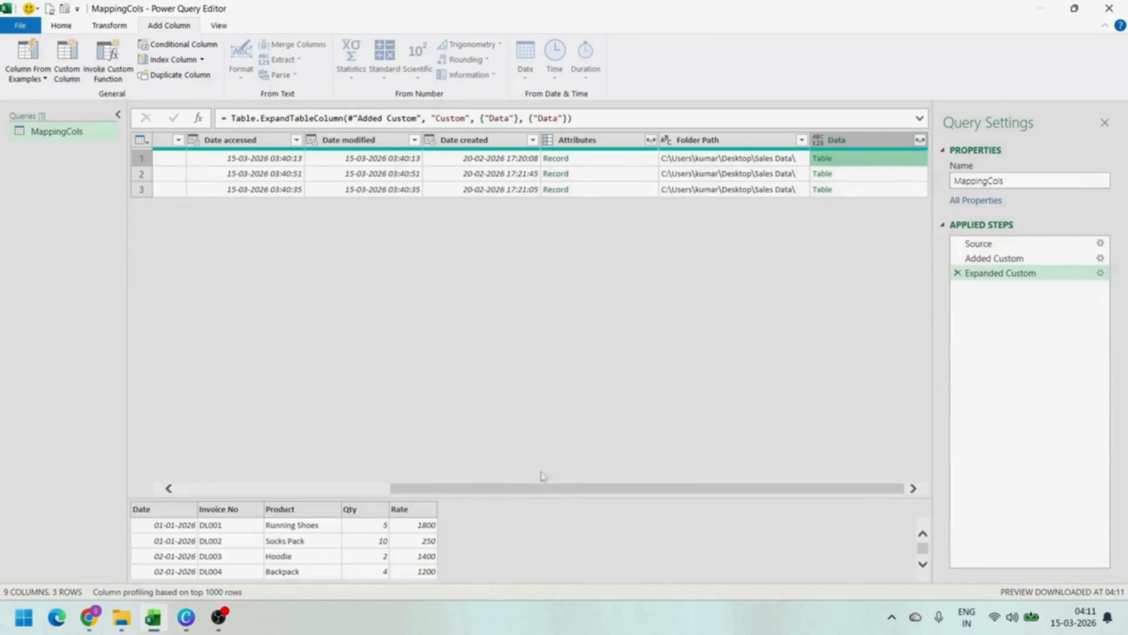
left_click_drag(539, 497, 538, 283)
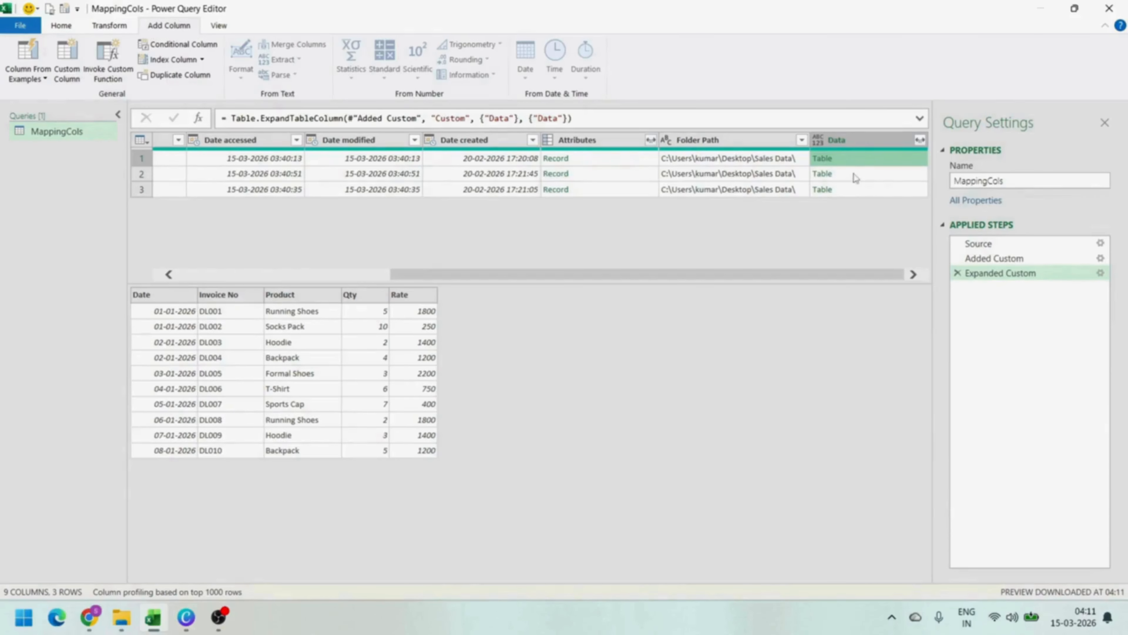
left_click(859, 143)
right_click(859, 142)
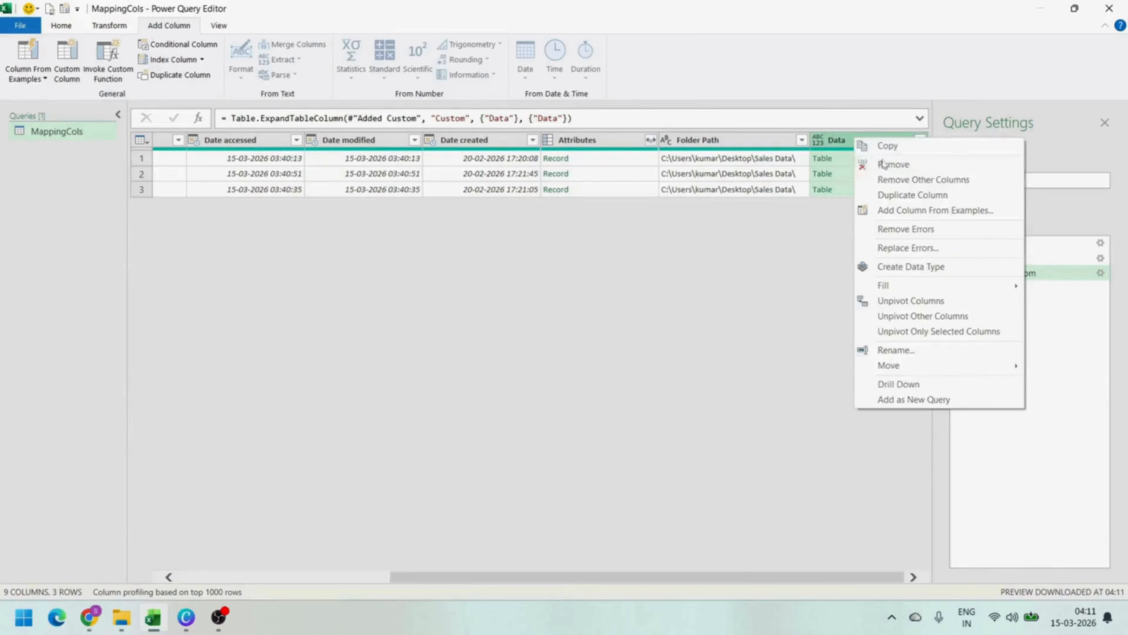
left_click(886, 182)
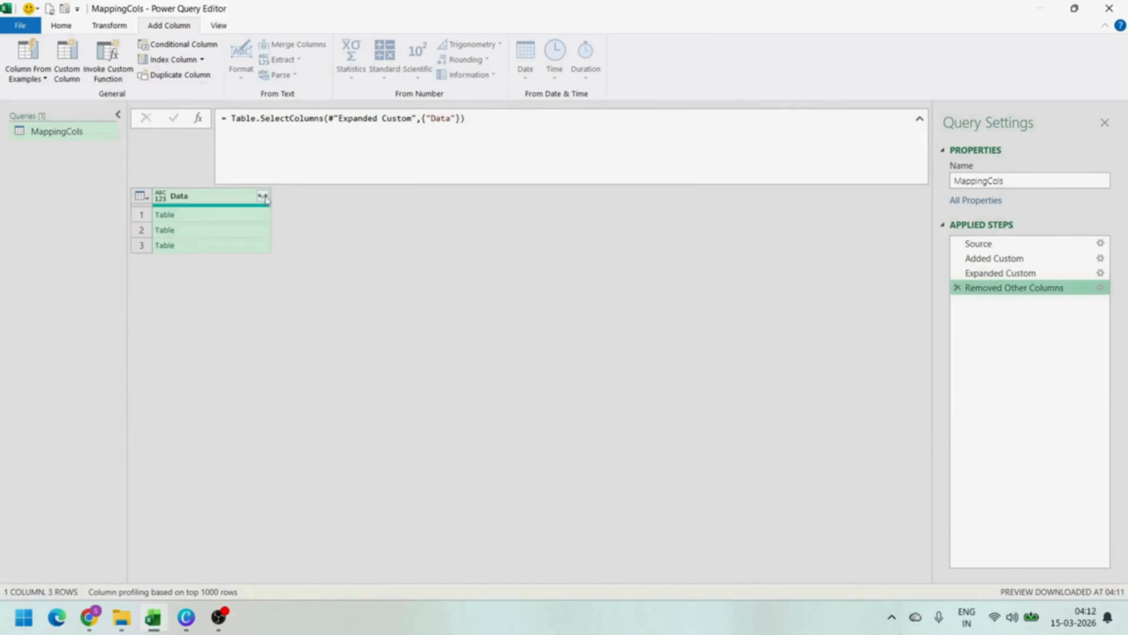
Expand the Data column into all its listed fields without a prefix, and check the column names in the step's formula
left_click(263, 196)
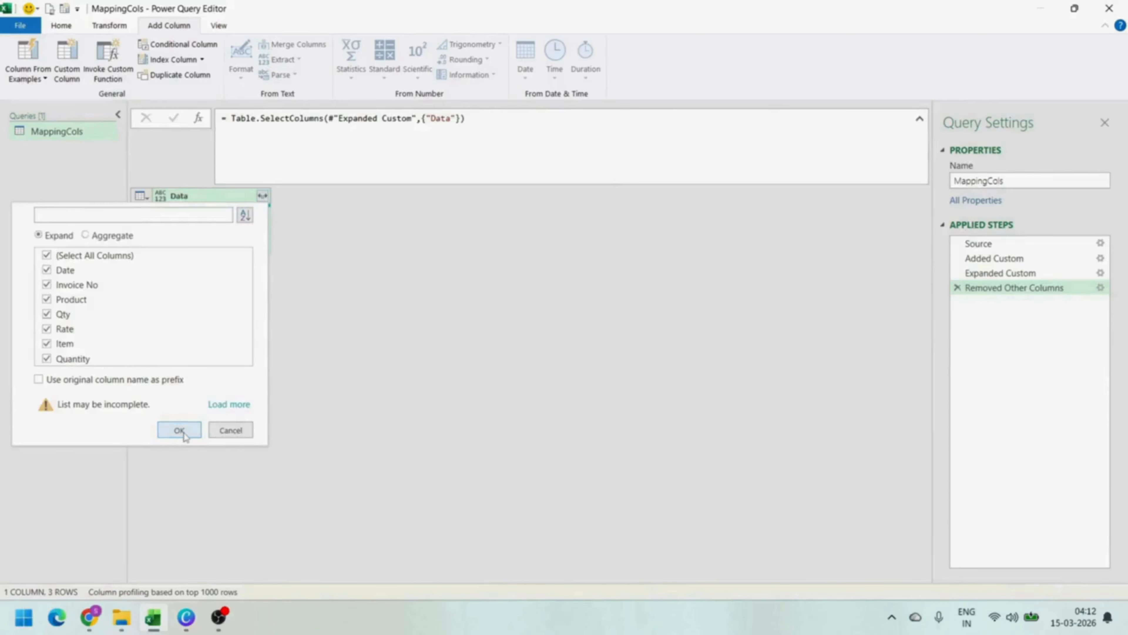
left_click(181, 430)
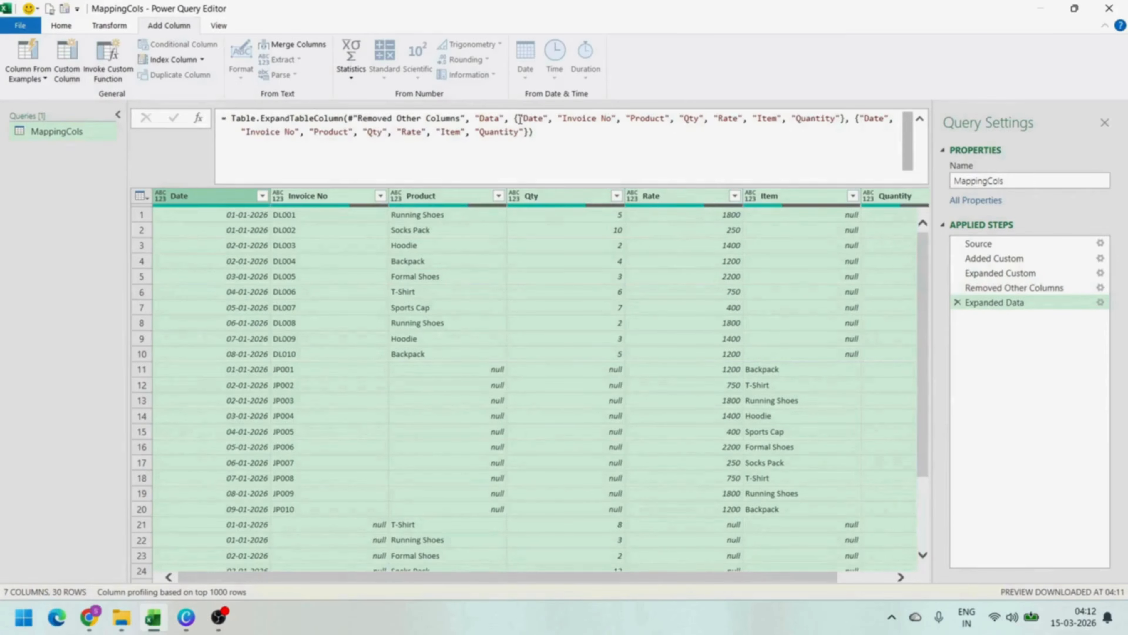
left_click_drag(523, 118, 515, 137)
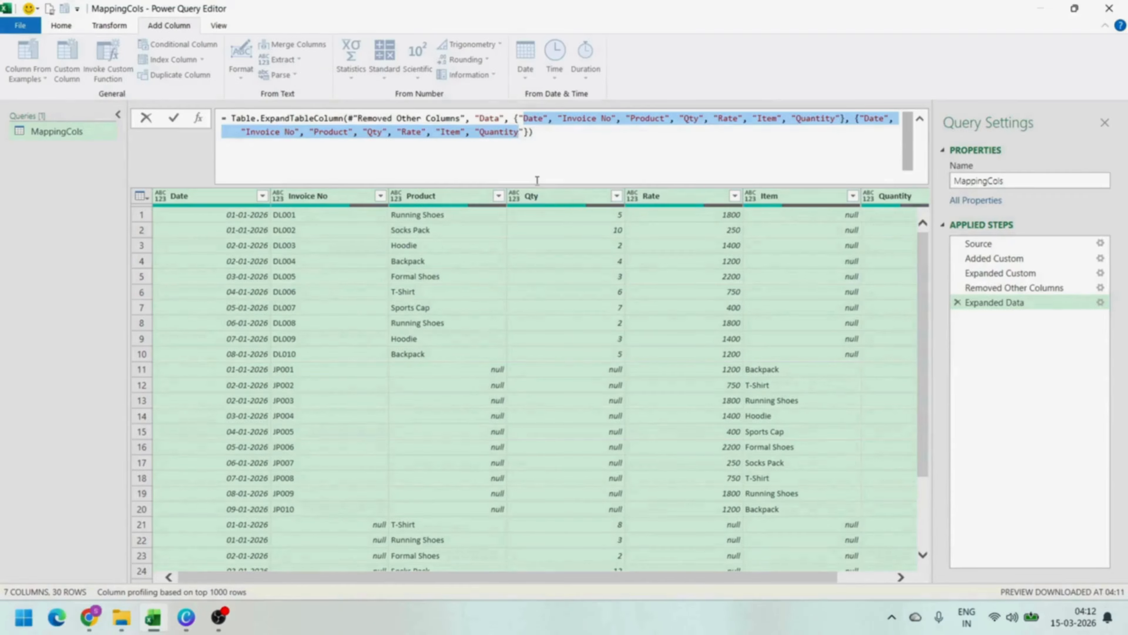
left_click(962, 310)
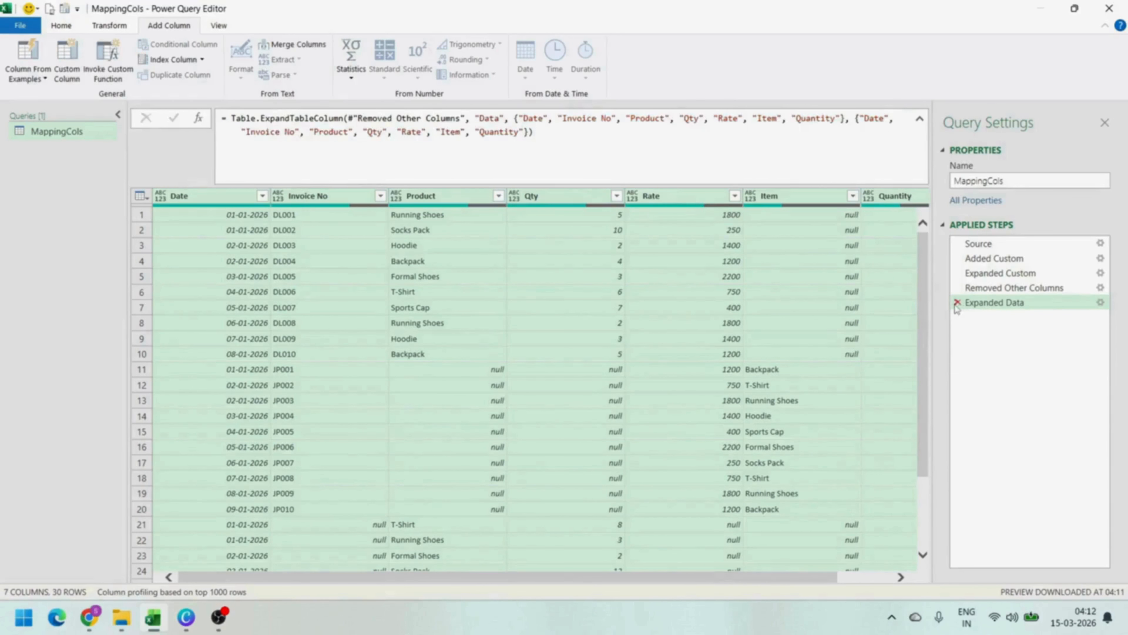
Delete the Expanded Data step and drill down into the Data column to get a list of its tables
left_click(957, 303)
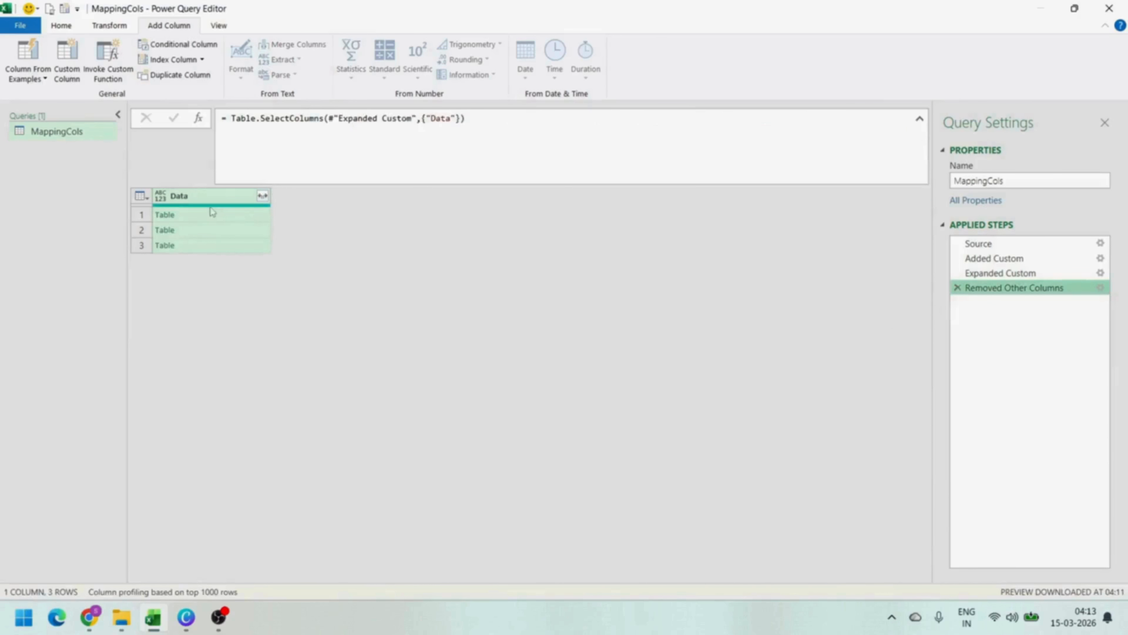
right_click(206, 199)
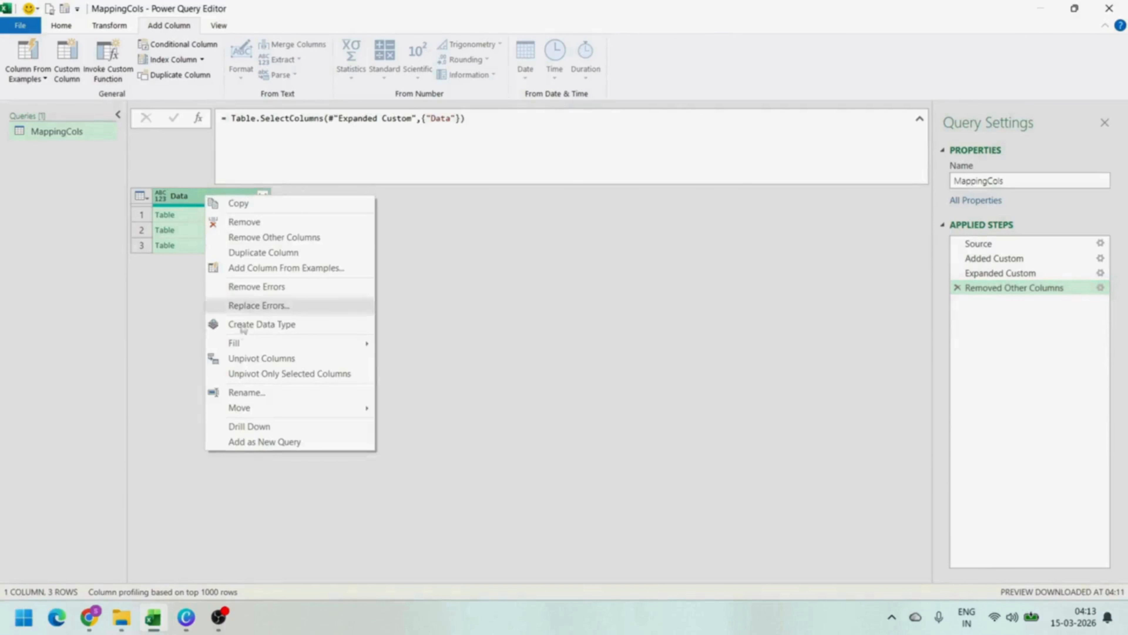
left_click(249, 426)
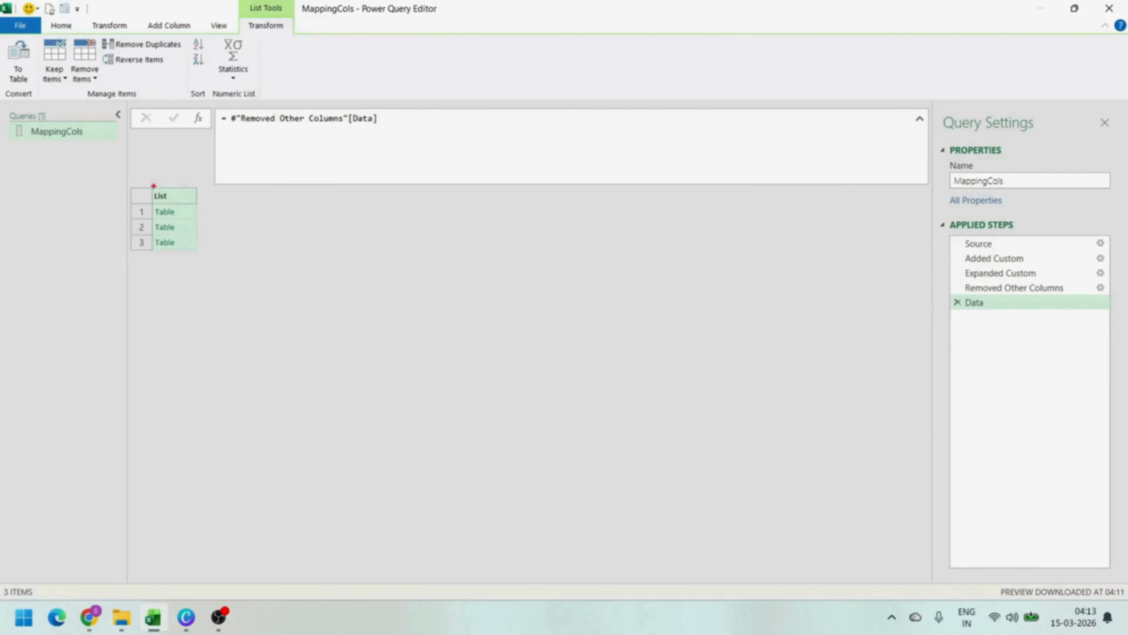
left_click_drag(151, 183, 202, 266)
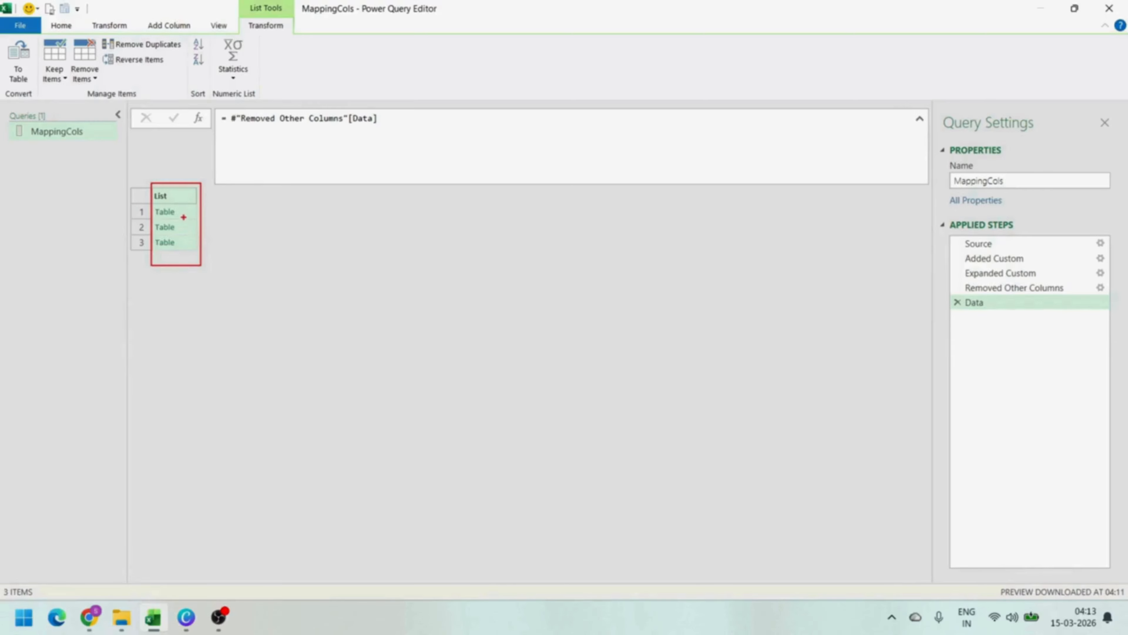
mouse_move(182, 217)
left_mouse_down()
mouse_move(197, 212)
mouse_move(219, 230)
left_mouse_up()
key("Escape")
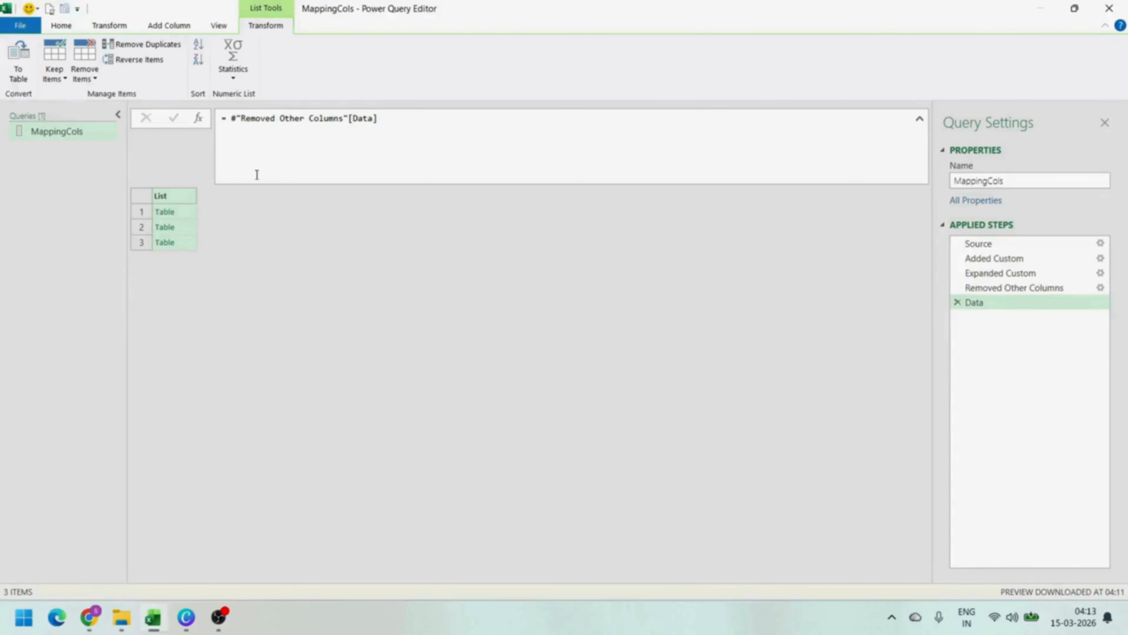
Wrap the drilled-down list formula in Table.Combine to append the tables: Table.Combine(#"Removed Other Columns"[Data])
left_click(232, 118)
type("Table")
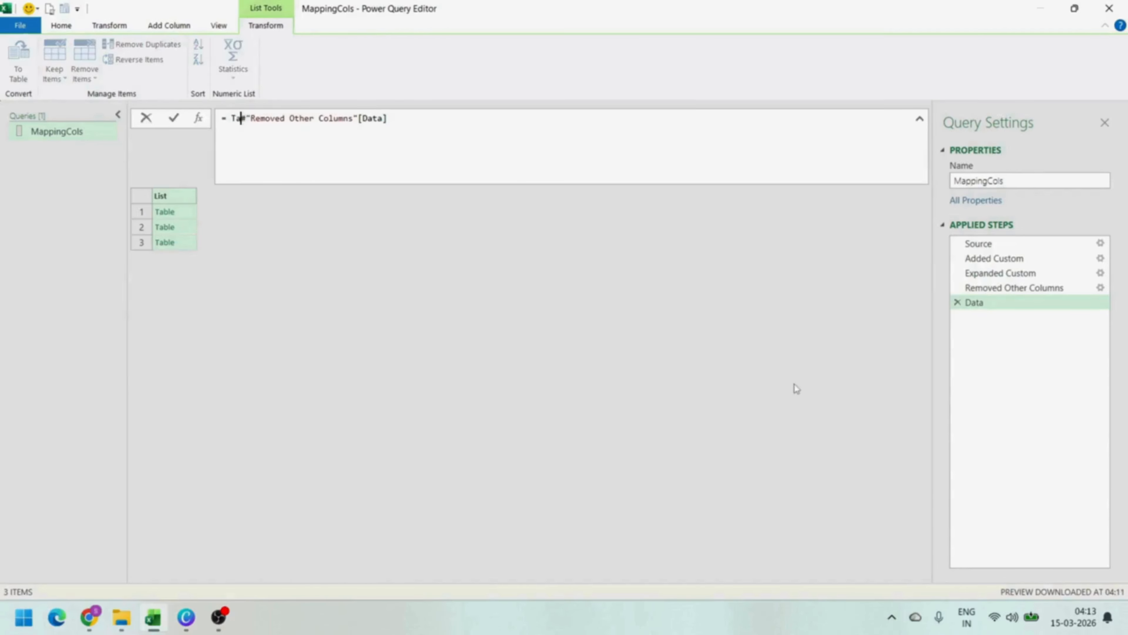
type(".Combine")
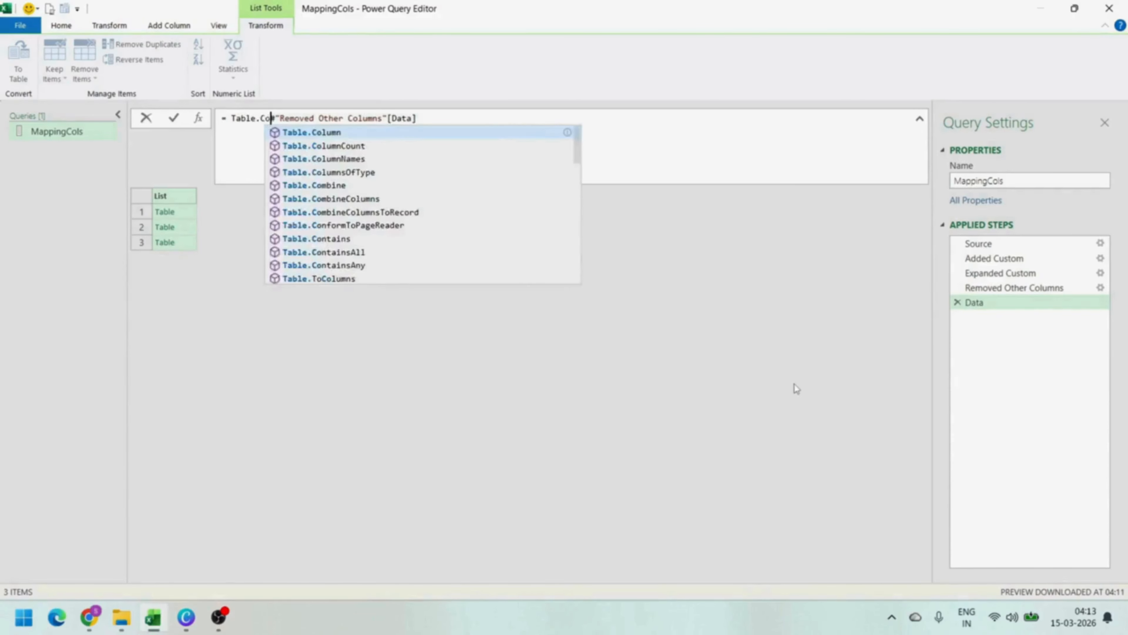
type("(")
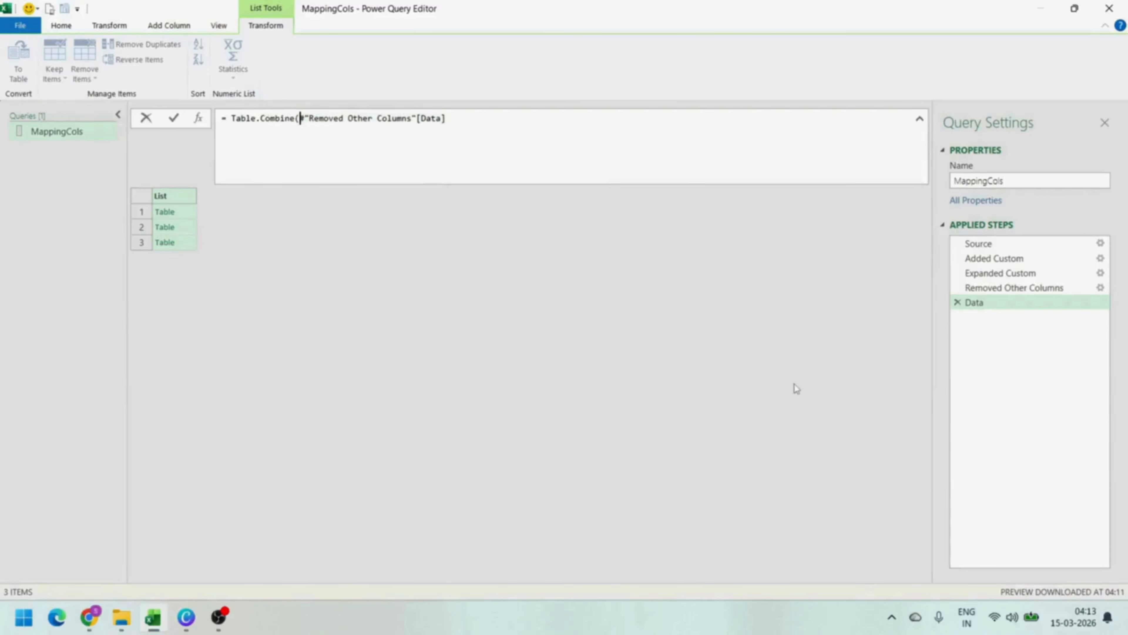
key("End")
key("Return")
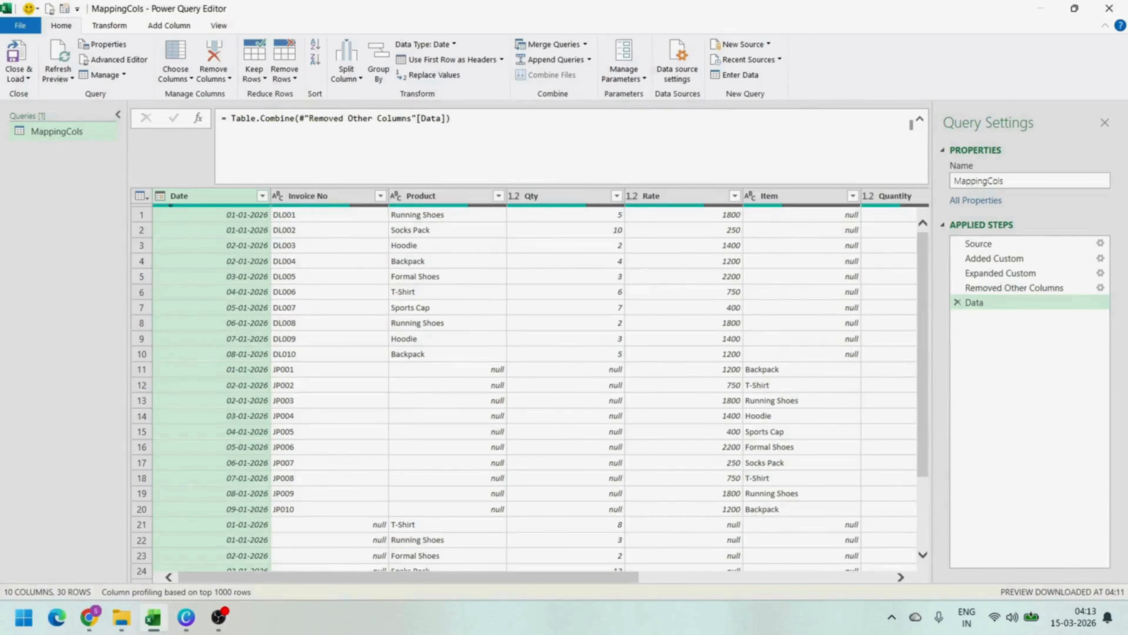
left_click_drag(169, 205, 797, 470)
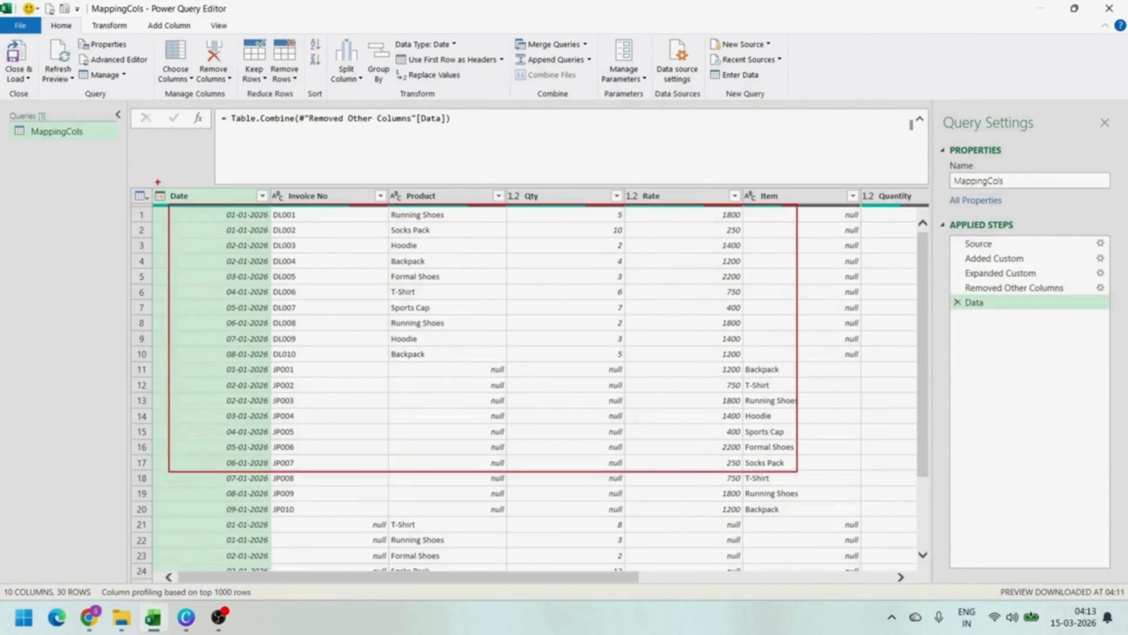
mouse_move(155, 189)
left_mouse_down()
mouse_move(747, 222)
mouse_move(876, 217)
mouse_move(919, 201)
mouse_move(884, 214)
left_mouse_up()
Wrap the Table.Combine formula in Table.ColumnNames to list all column headers: Table.ColumnNames(Table.Combine(#"Removed Other Columns"[Data]))
left_click(230, 118)
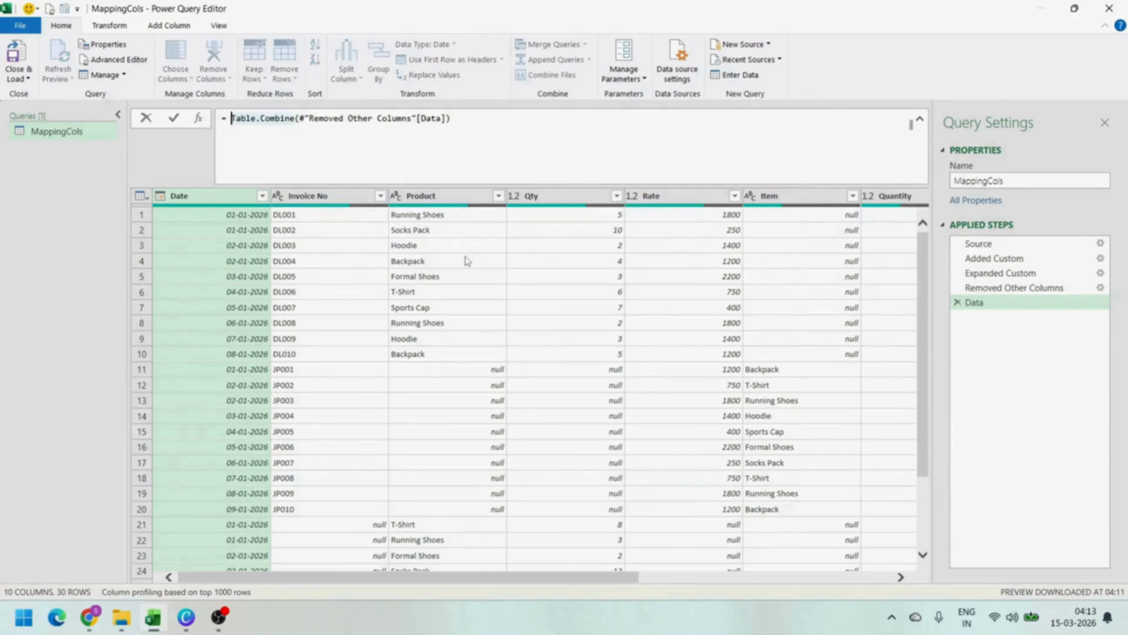
type("Table")
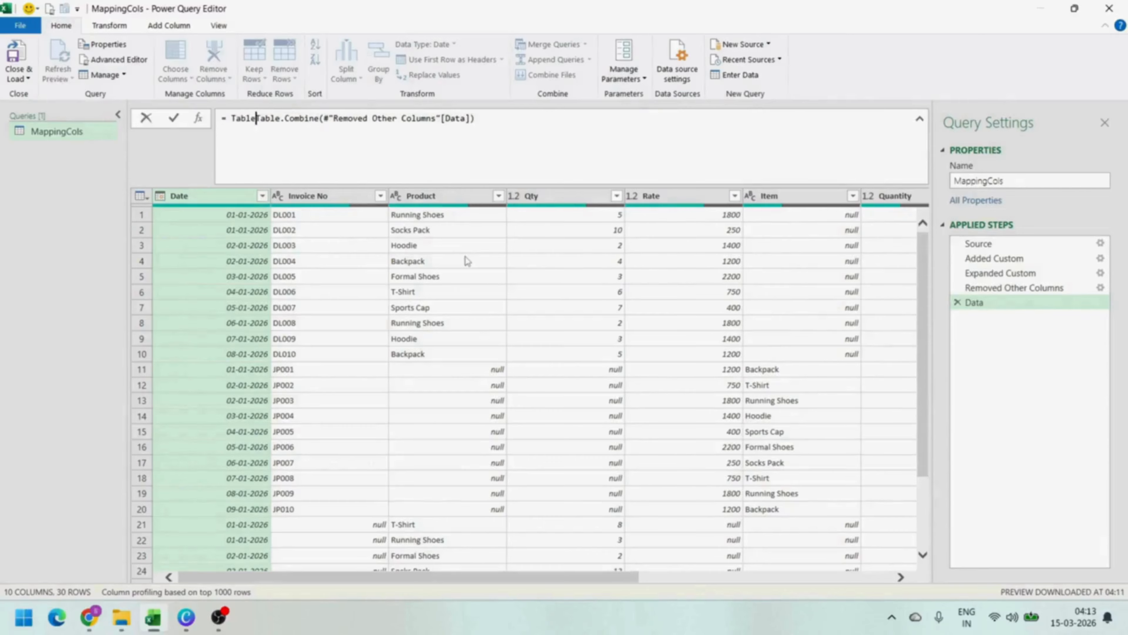
type(".Column")
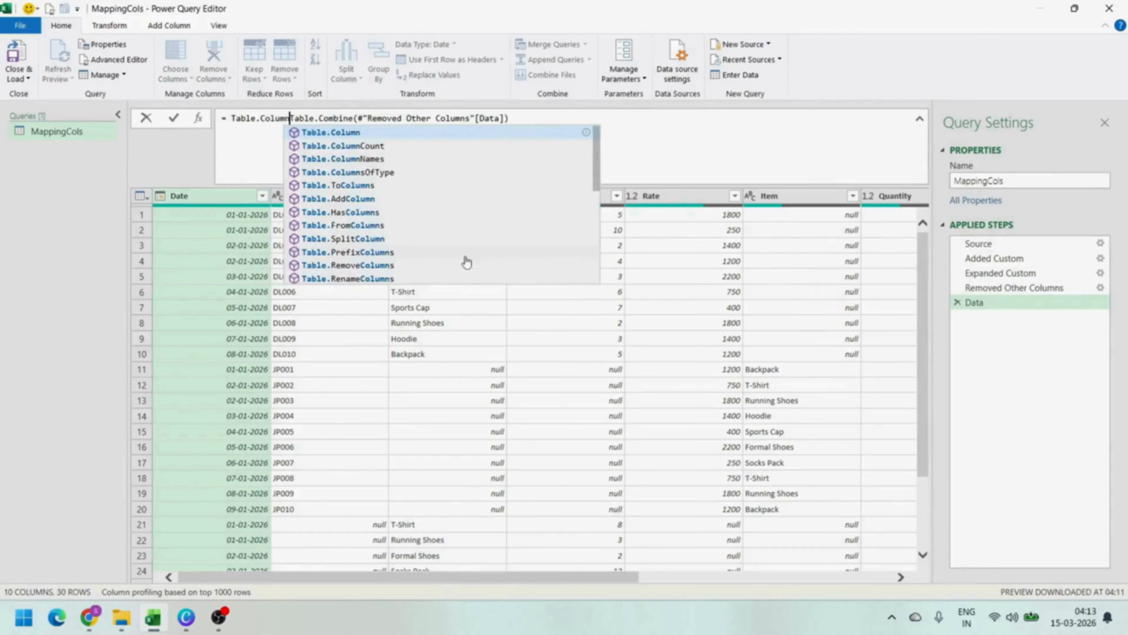
type("Names")
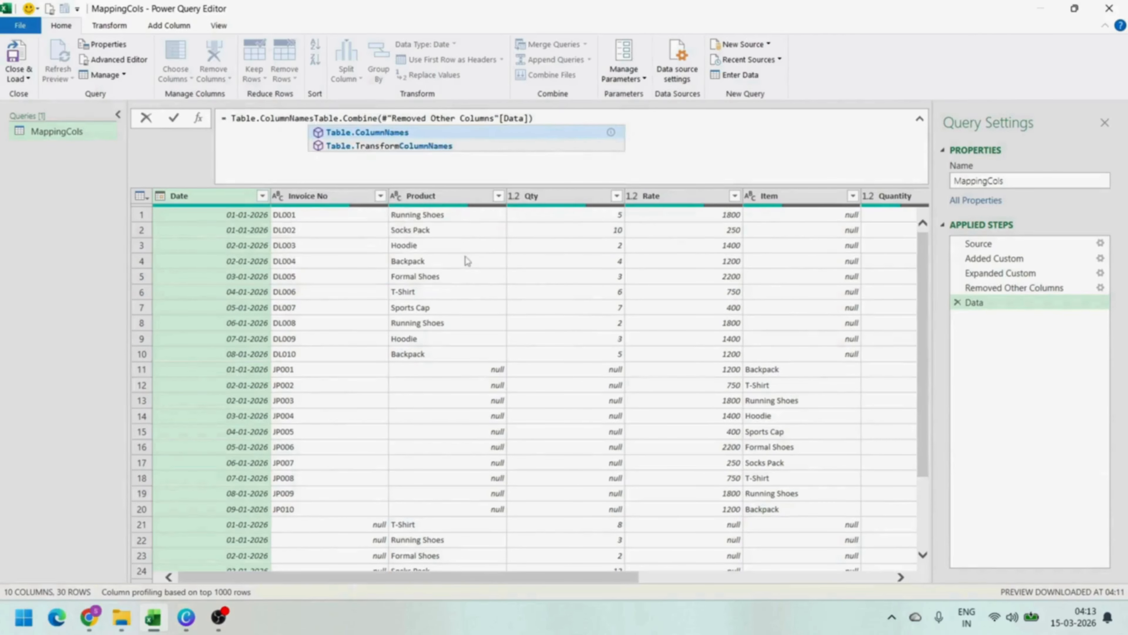
type("(")
key("End")
type(")")
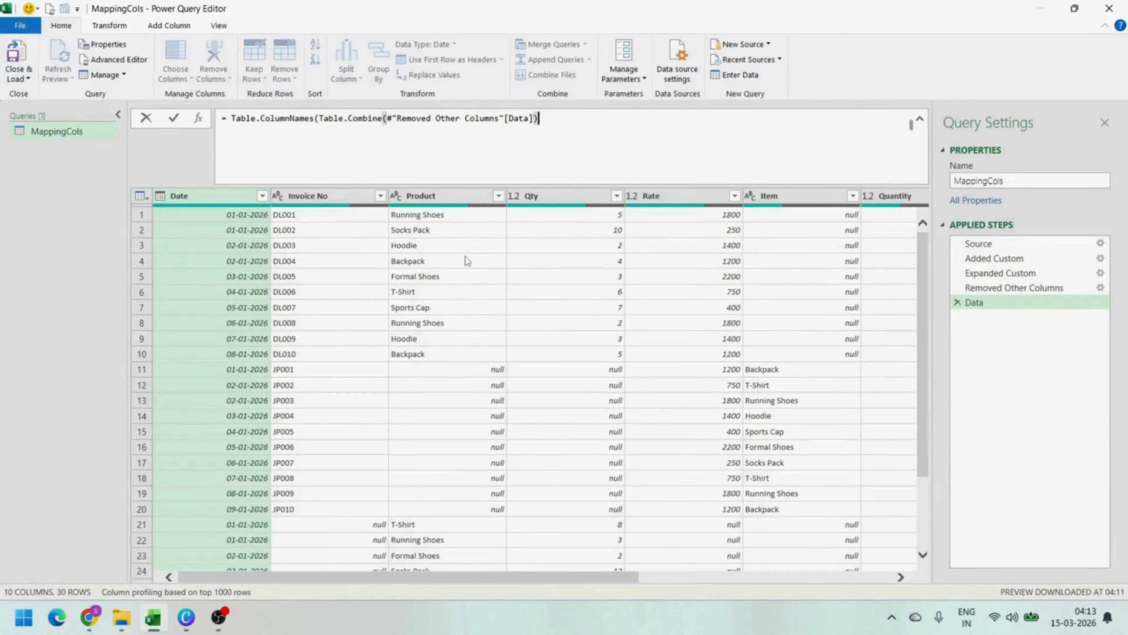
key("Return")
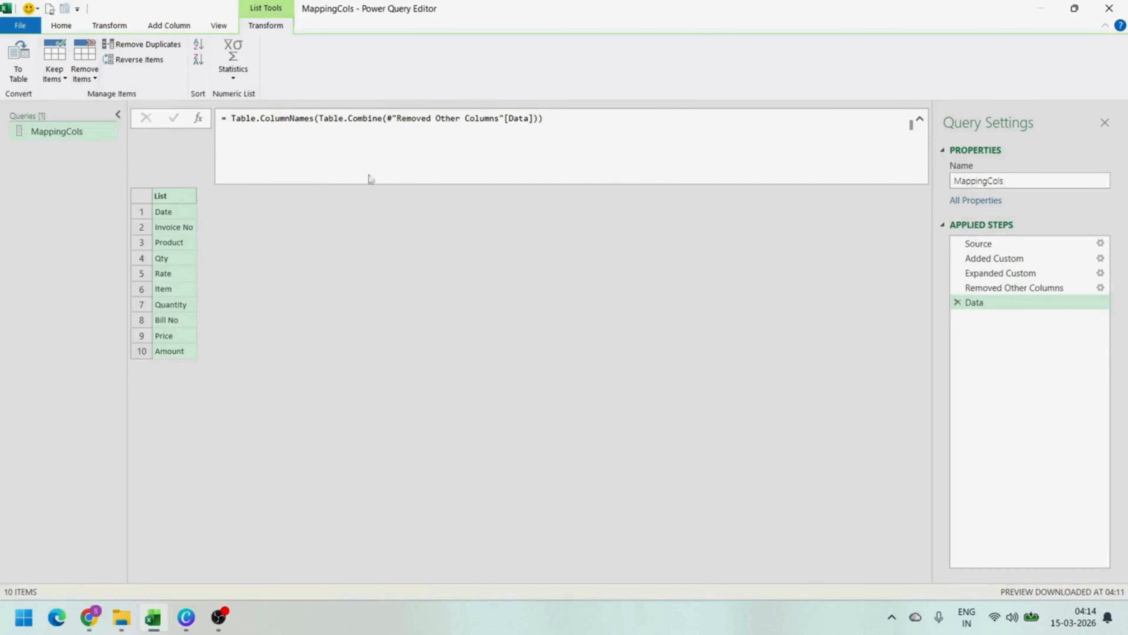
Close the query editor and load the MappingCols query to the default destination in the workbook
left_click(61, 25)
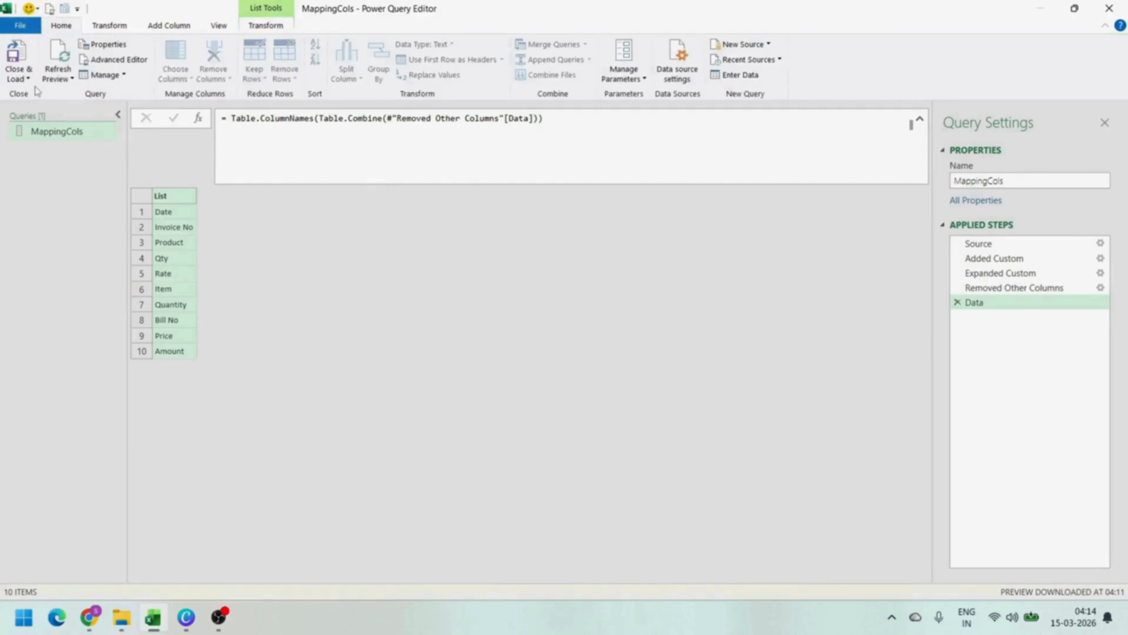
left_click(27, 80)
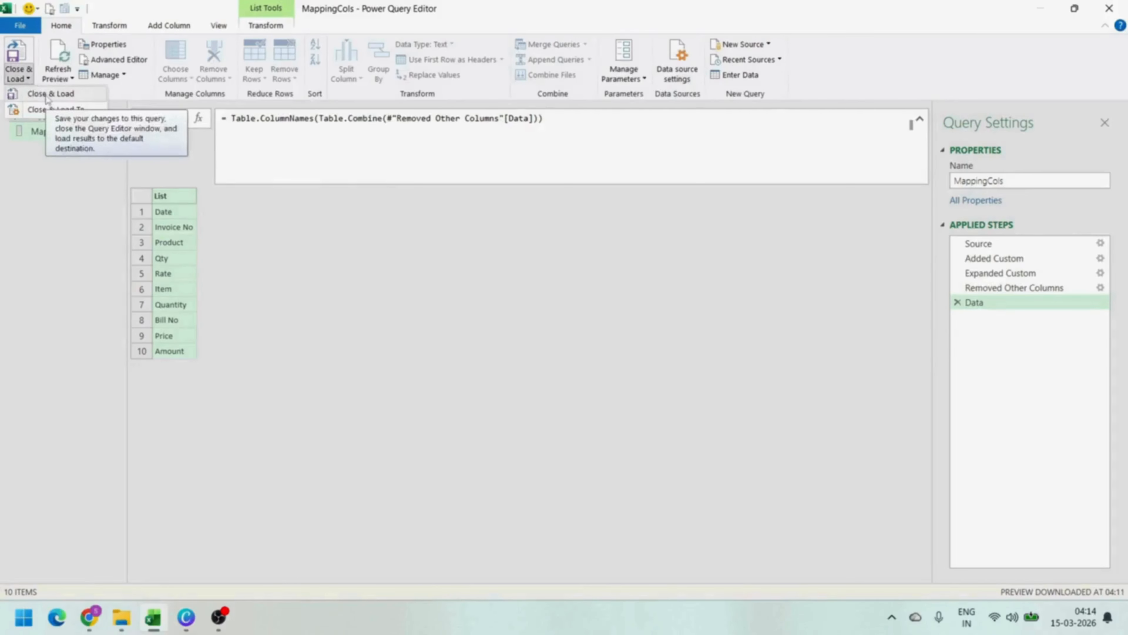
left_click(49, 94)
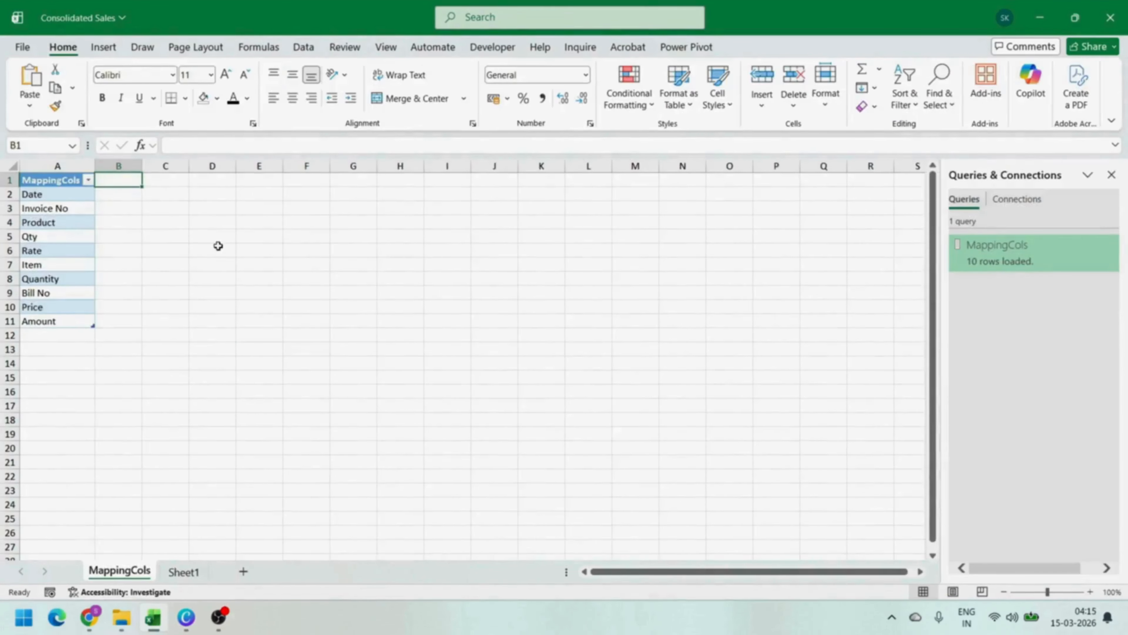
Add a table column headed NewColNames in B1, next to MappingCols, and fit column B's width to it
type("NewColName")
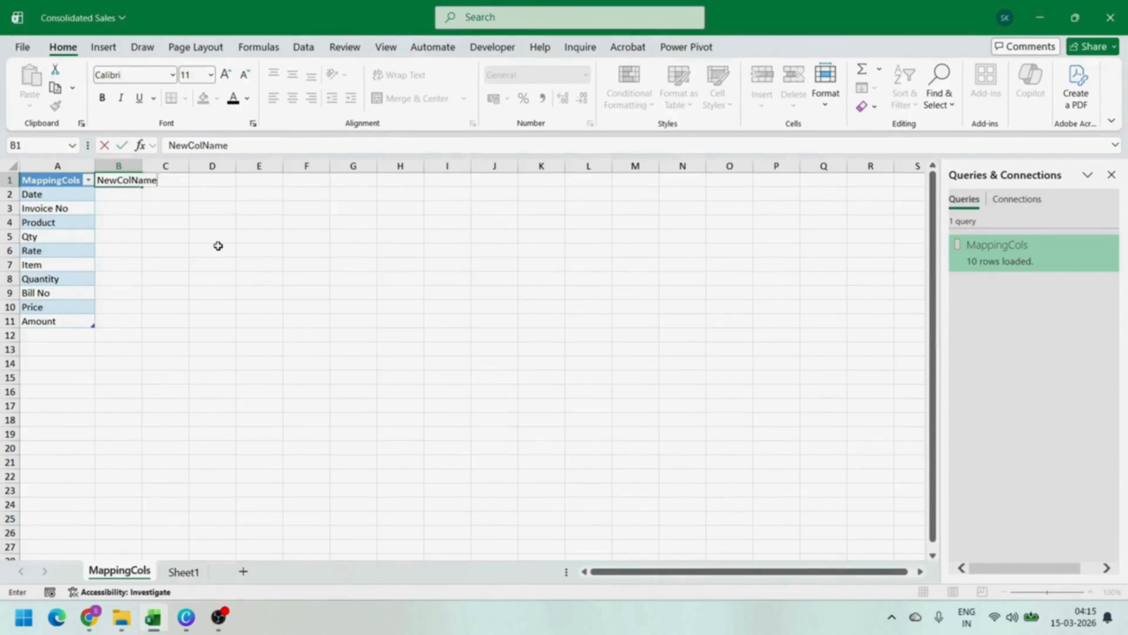
key("Return")
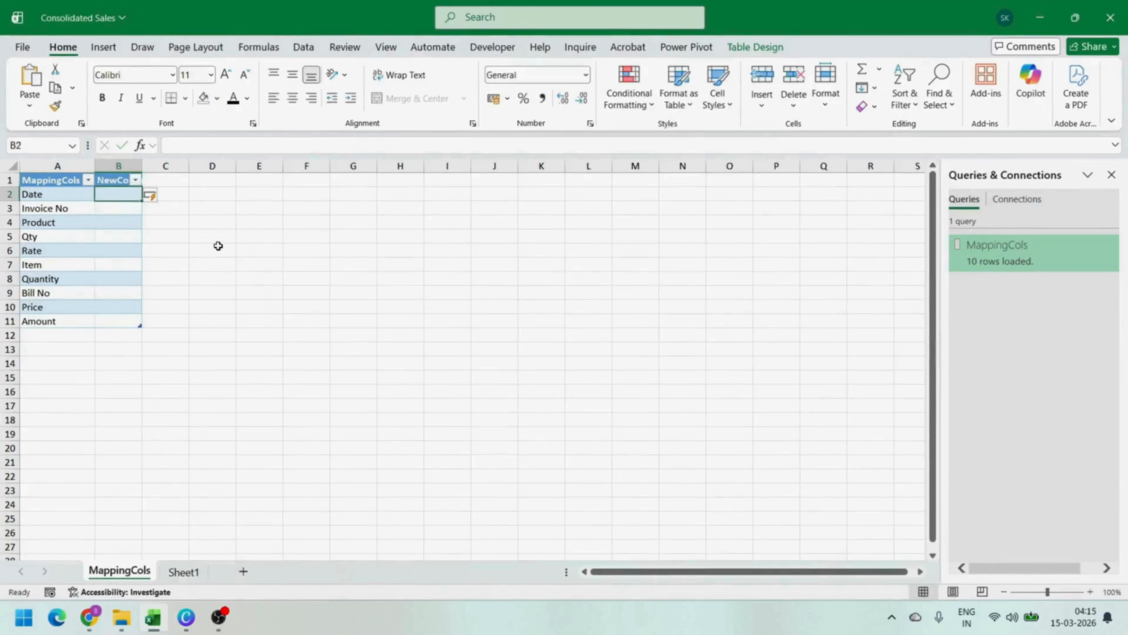
double_click(141, 165)
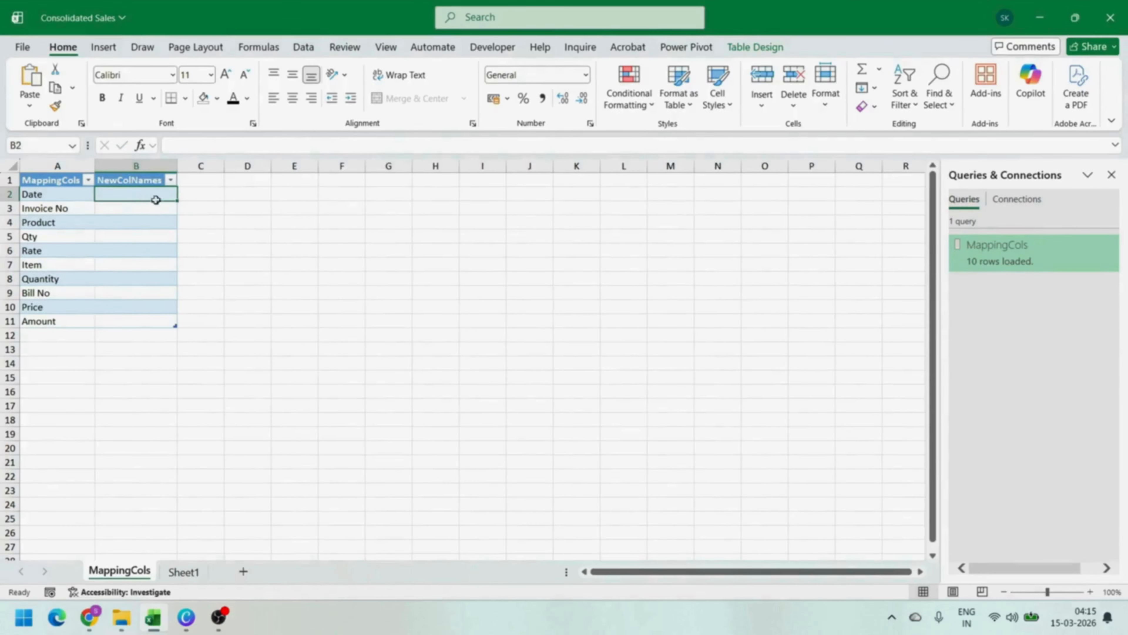
Fill in the new column names Date for Date and Invoice No for Invoice No in B2:B3
type("Date")
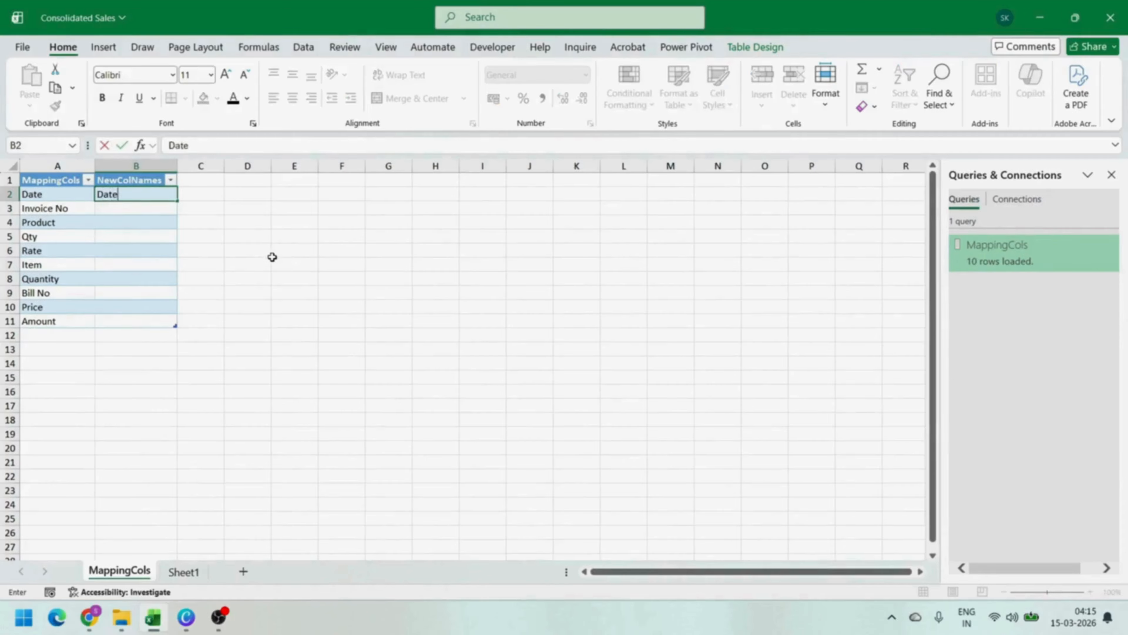
key("Return")
type("Invoice No")
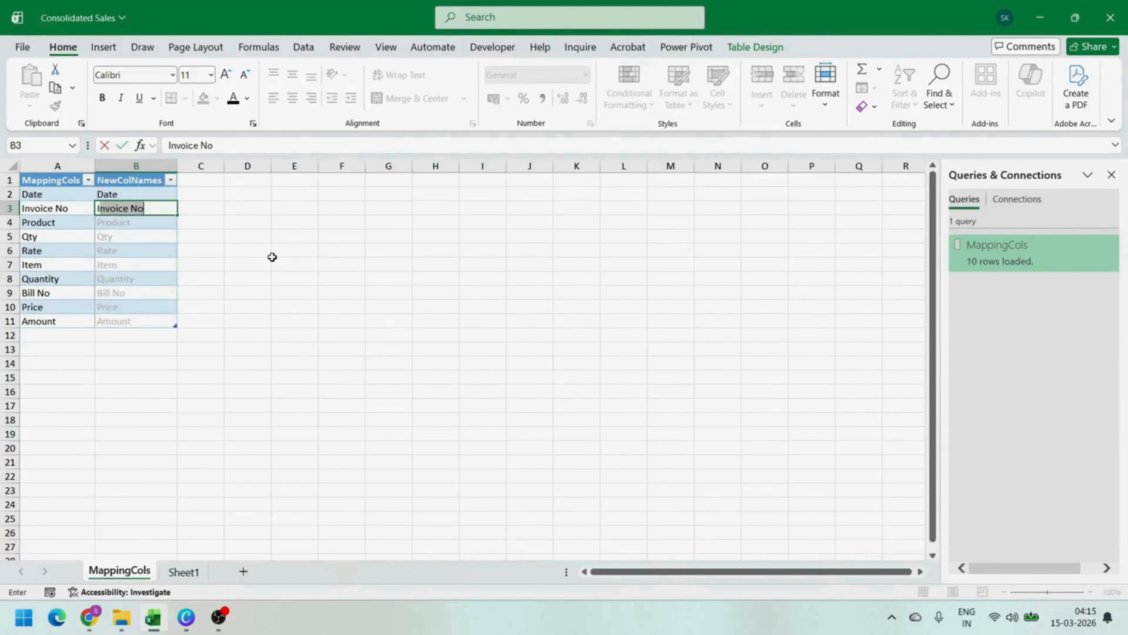
key("shift+Right")
key("shift+Right")
key("shift+Right")
key("shift+Right")
key("shift+Right")
key("shift+Right")
key("shift+Right")
key("shift+Right")
key("shift+Right")
key("shift+Right")
key("Return")
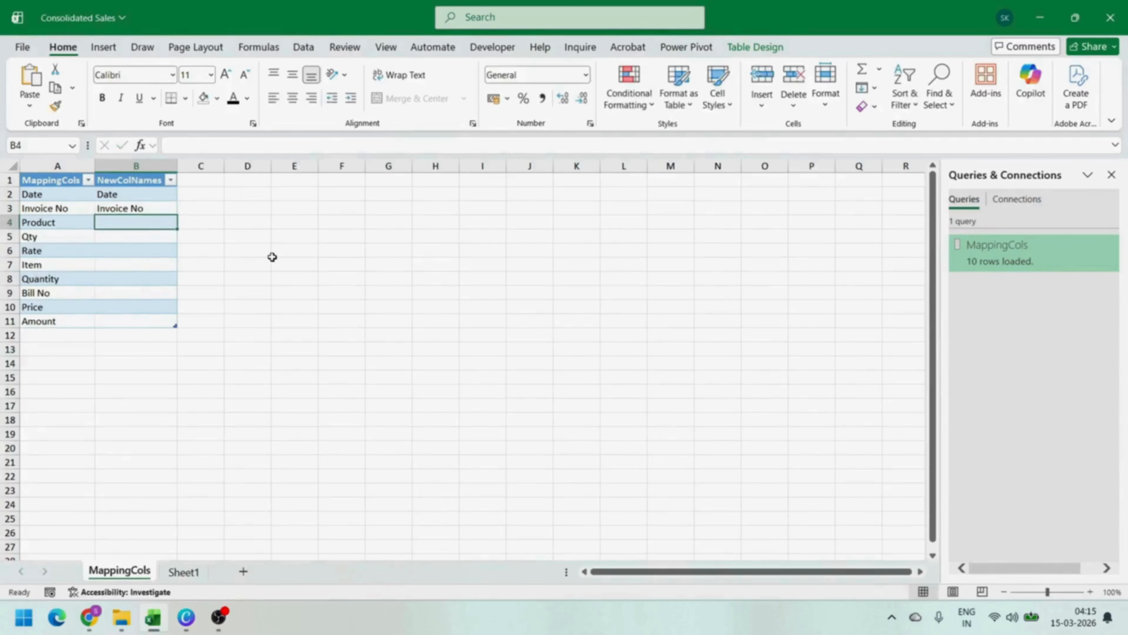
Map Product to Item, Qty to Quantity and Rate to Price in cells B4:B6
type("Item")
key("Return")
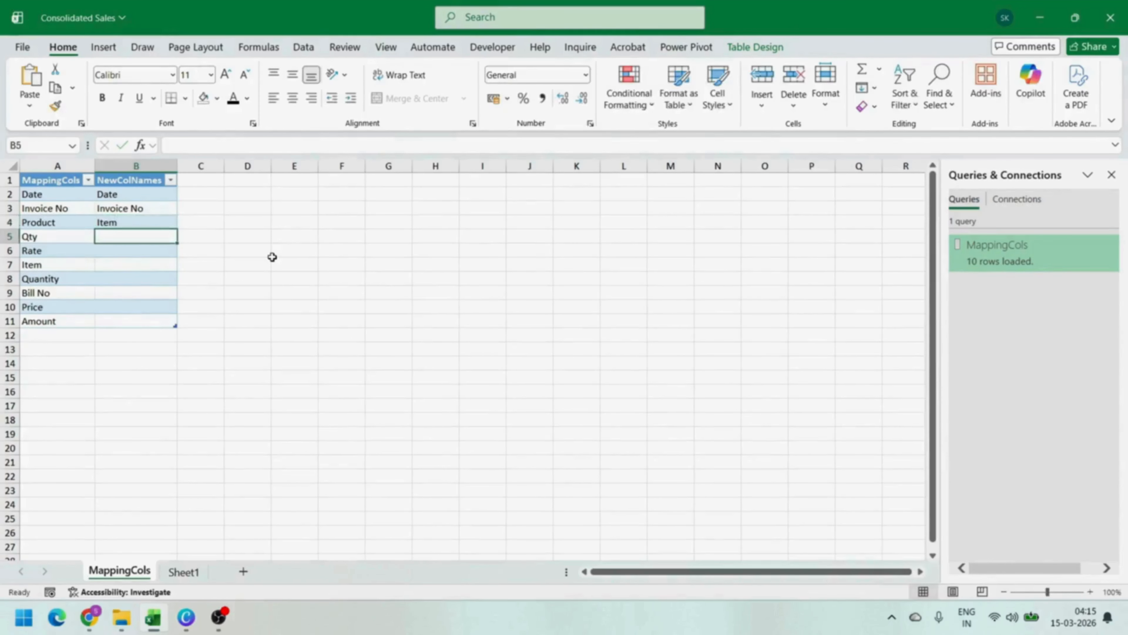
type("Quan")
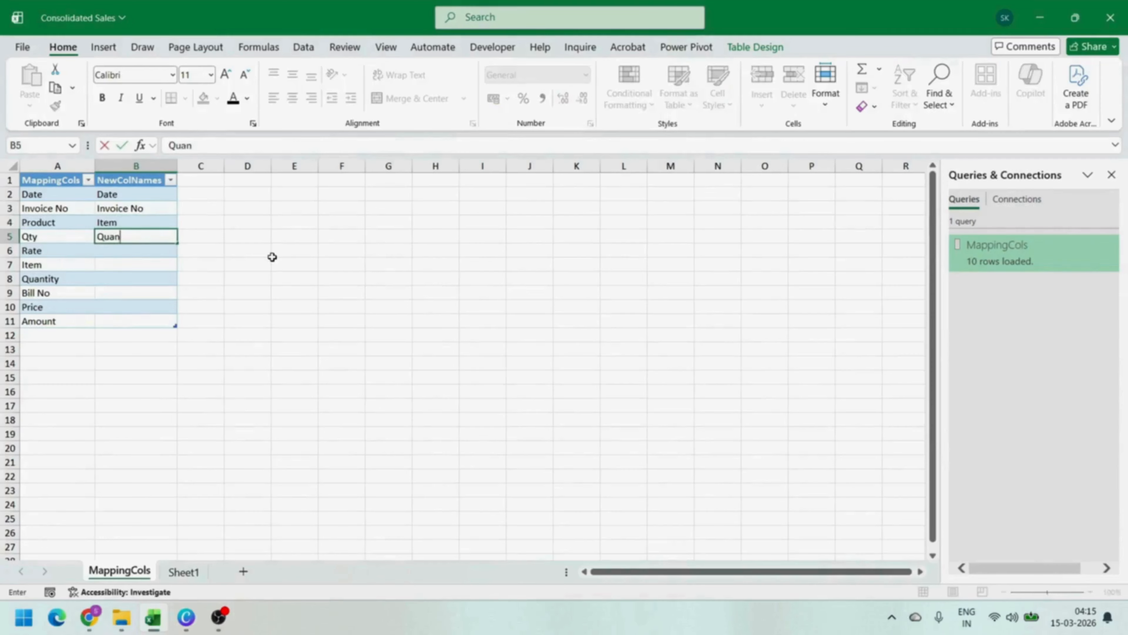
type("tity")
key("Return")
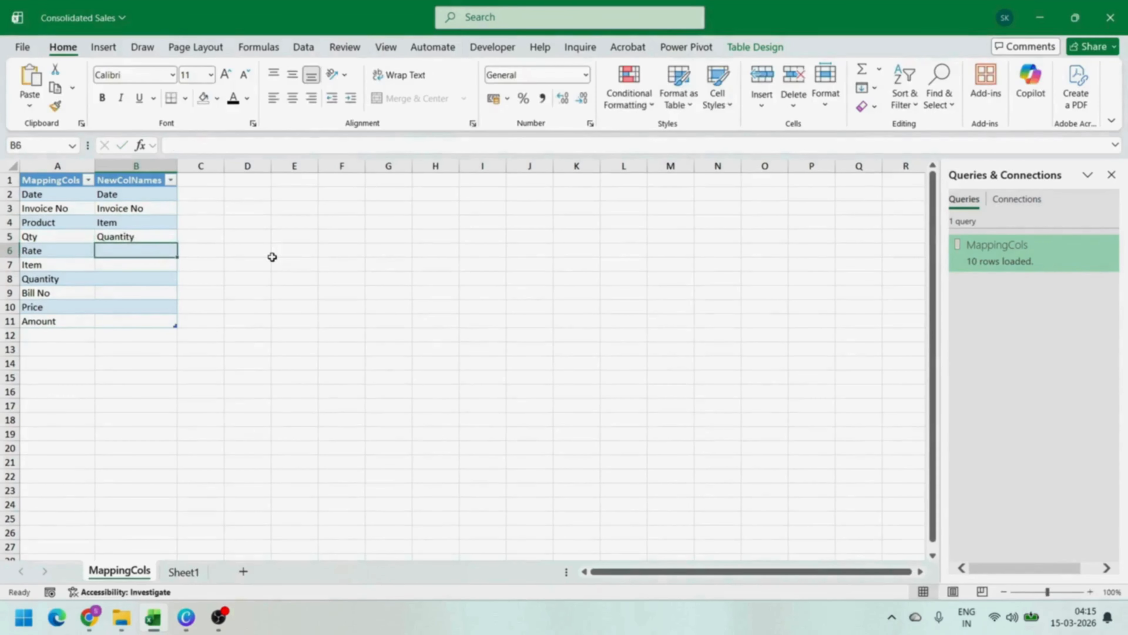
type("Price")
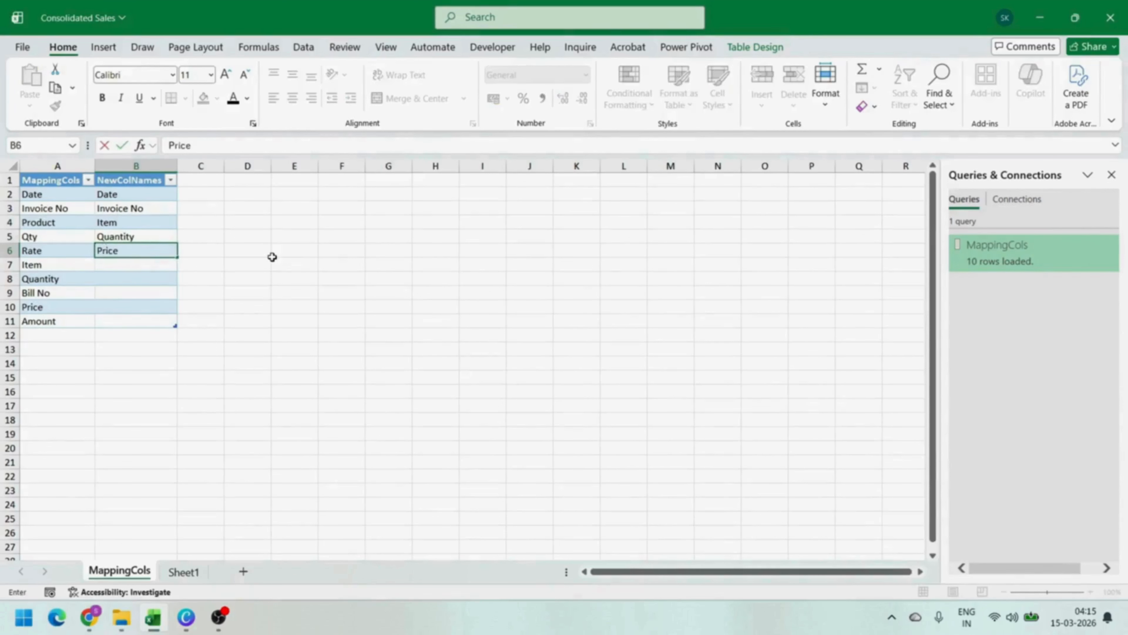
key("Return")
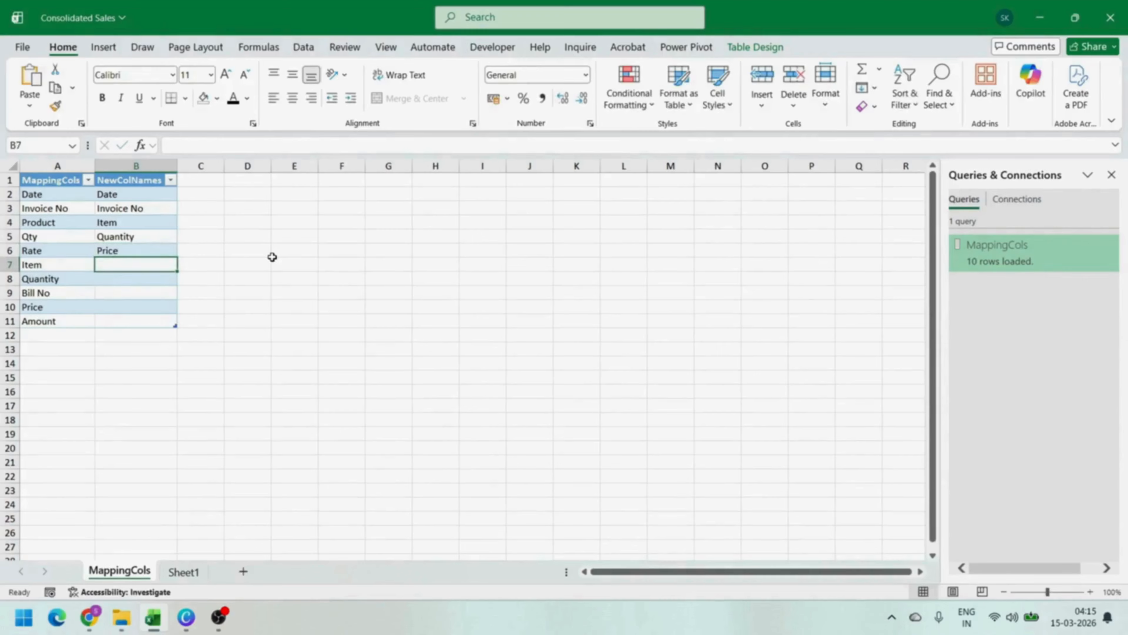
Map Item to Item, Quantity to Quantity and Bill No to Invoice No in cells B7:B9
type("Inte")
key("BackSpace")
key("BackSpace")
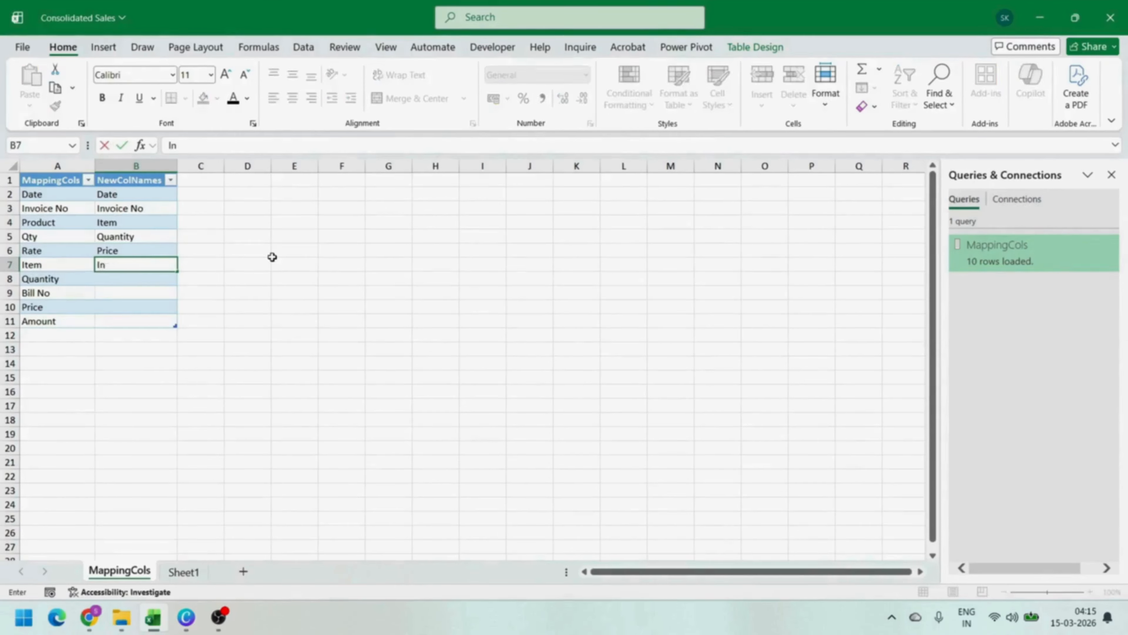
key("BackSpace")
type("tem")
key("Return")
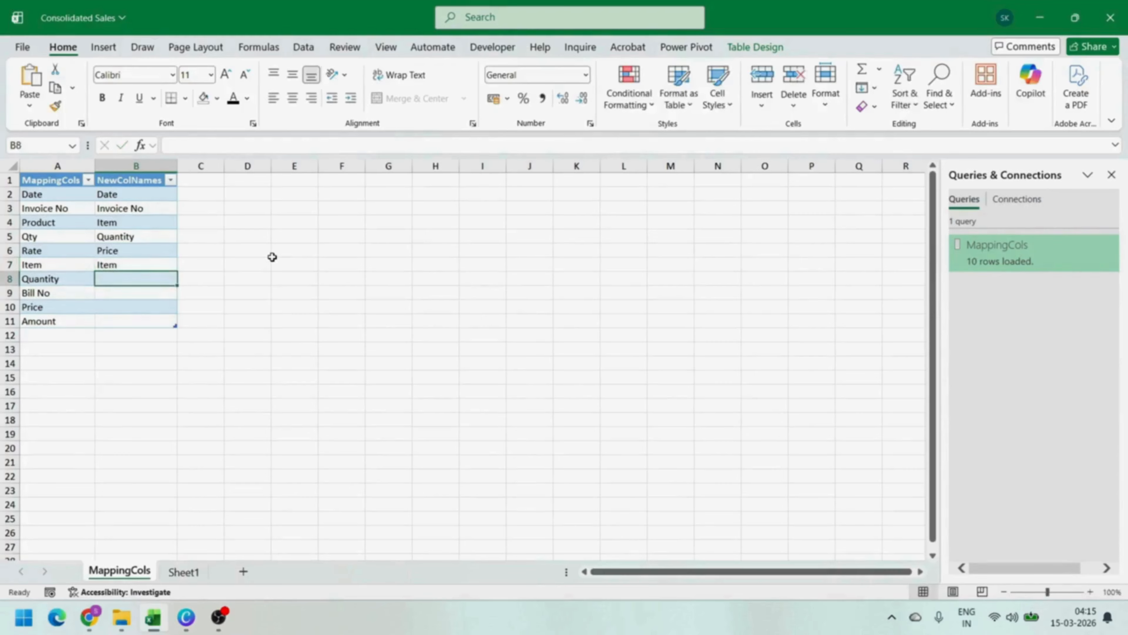
type("Quantity")
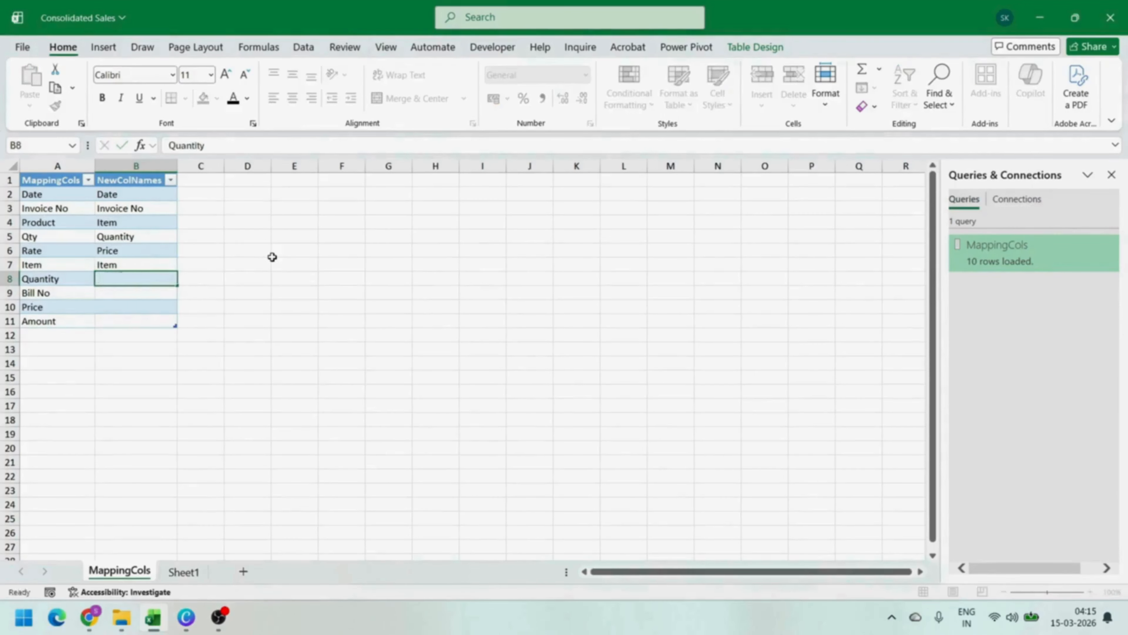
key("Return")
type("Invoice No")
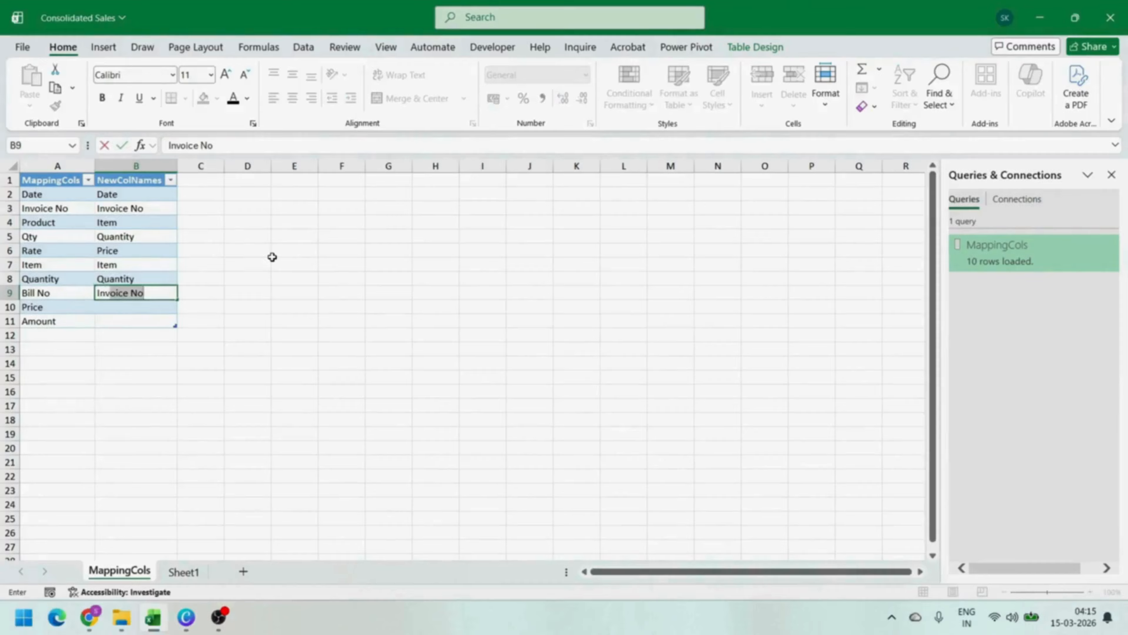
key("Return")
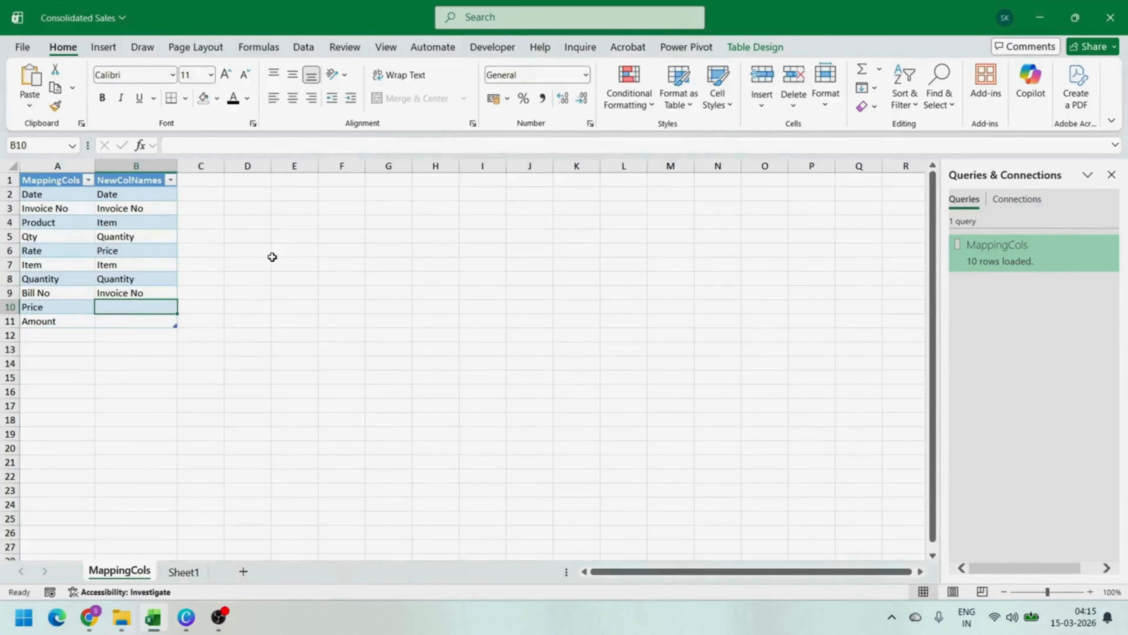
Map Price to Price and Amount to Value in cells B10:B11 of the mapping table
type("Price")
key("Return")
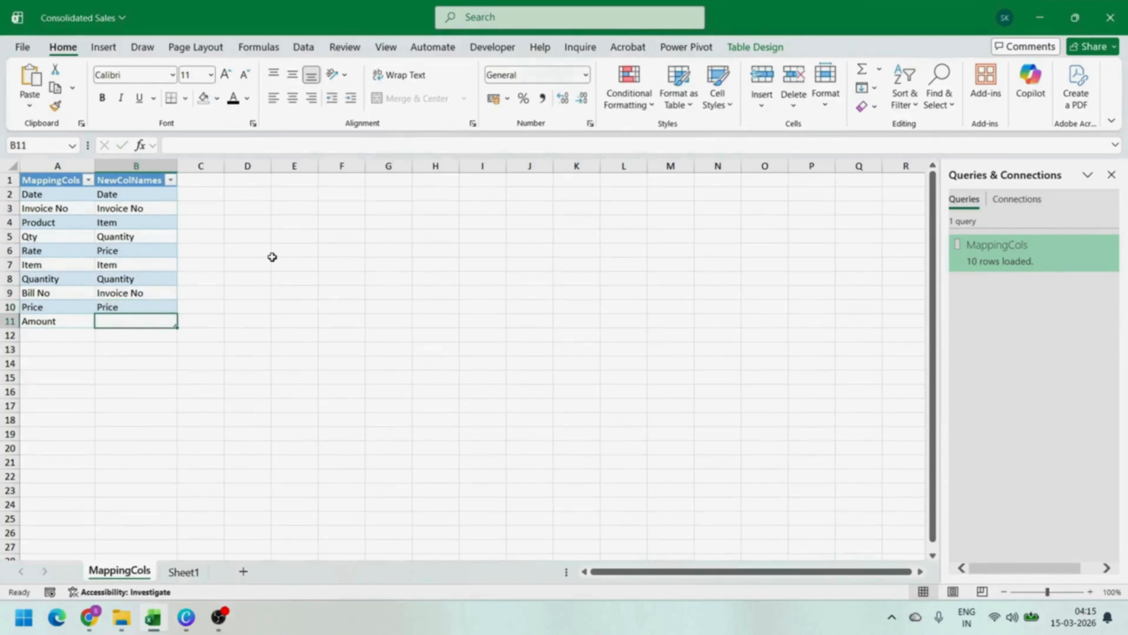
type("Valu")
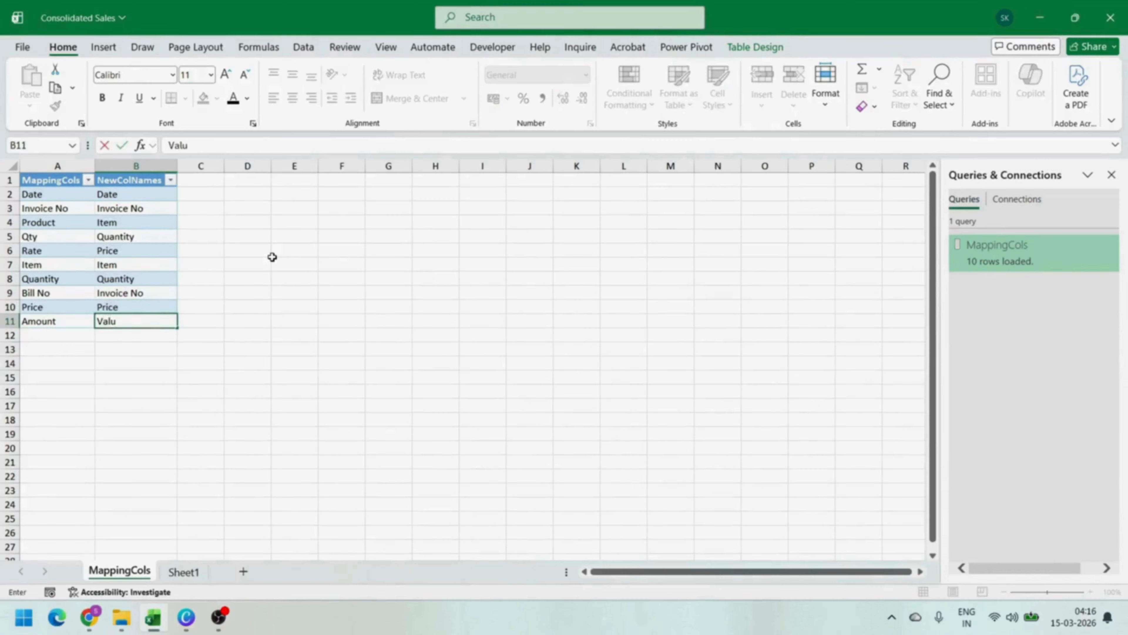
key("BackSpace")
key("BackSpace")
key("BackSpace")
type("alue")
key("Return")
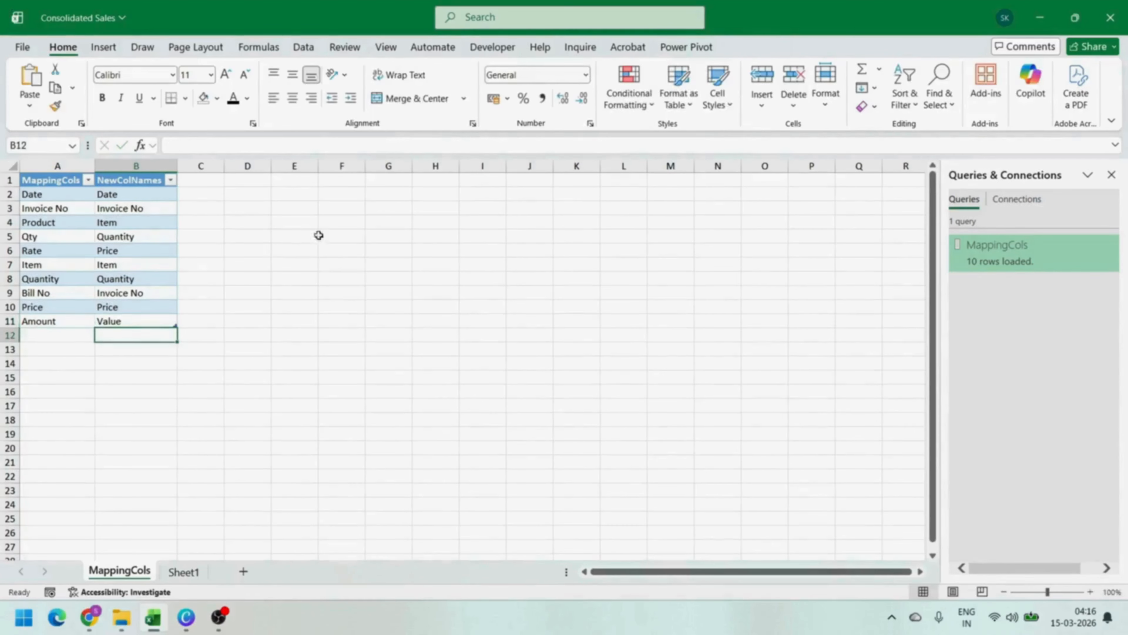
left_click(343, 235)
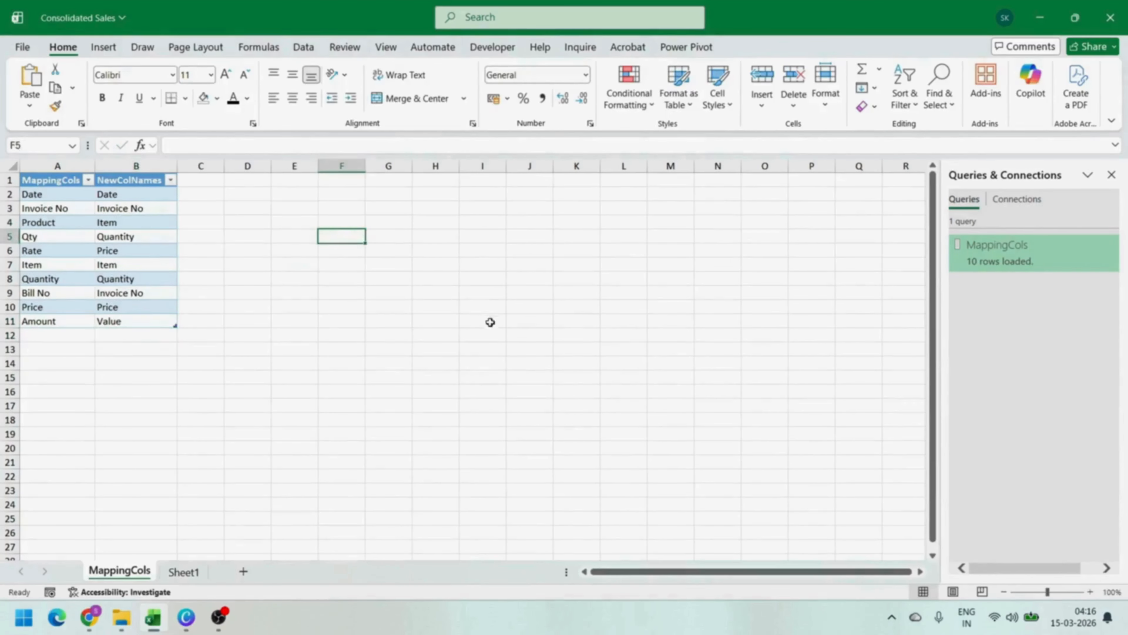
Load the completed mapping table into Power Query as a new query and rename it ColList
left_click(151, 196)
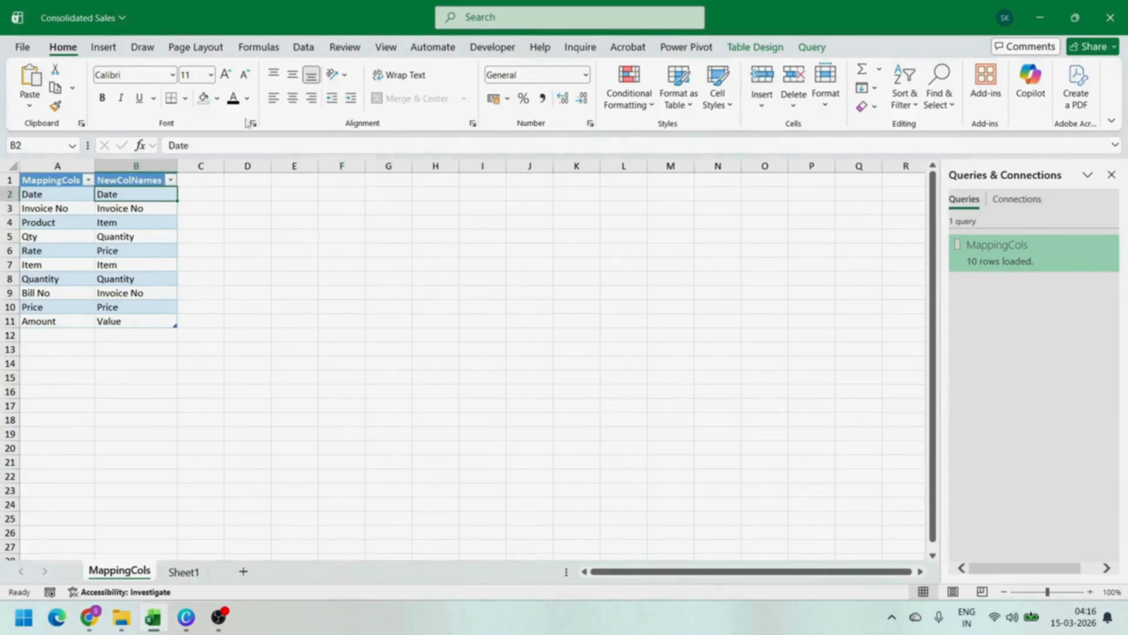
left_click(305, 47)
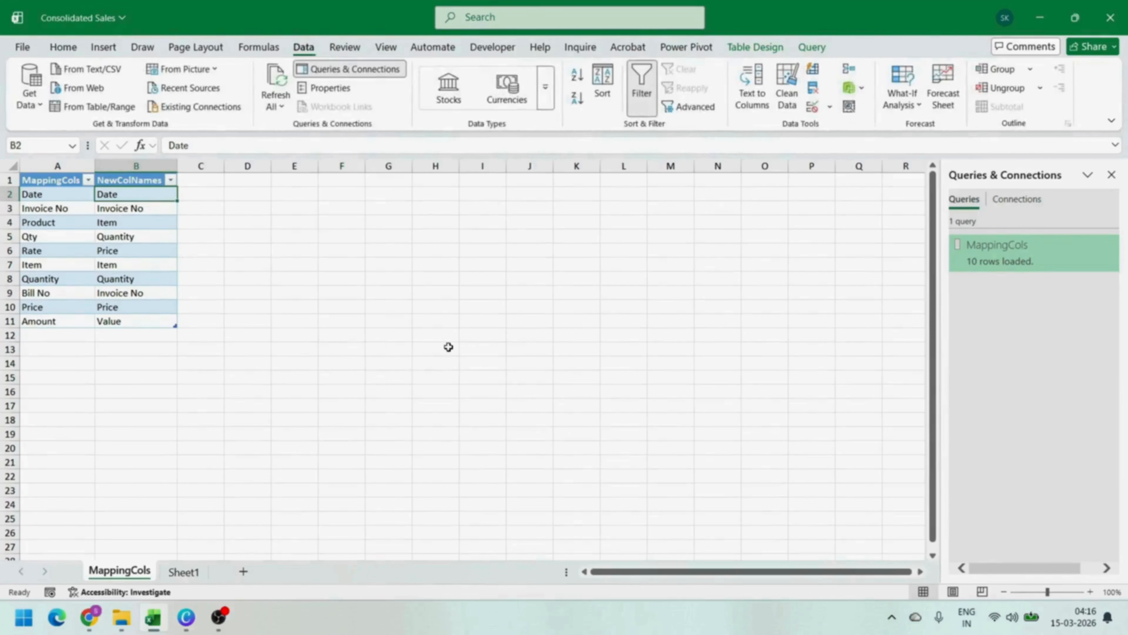
left_click(96, 107)
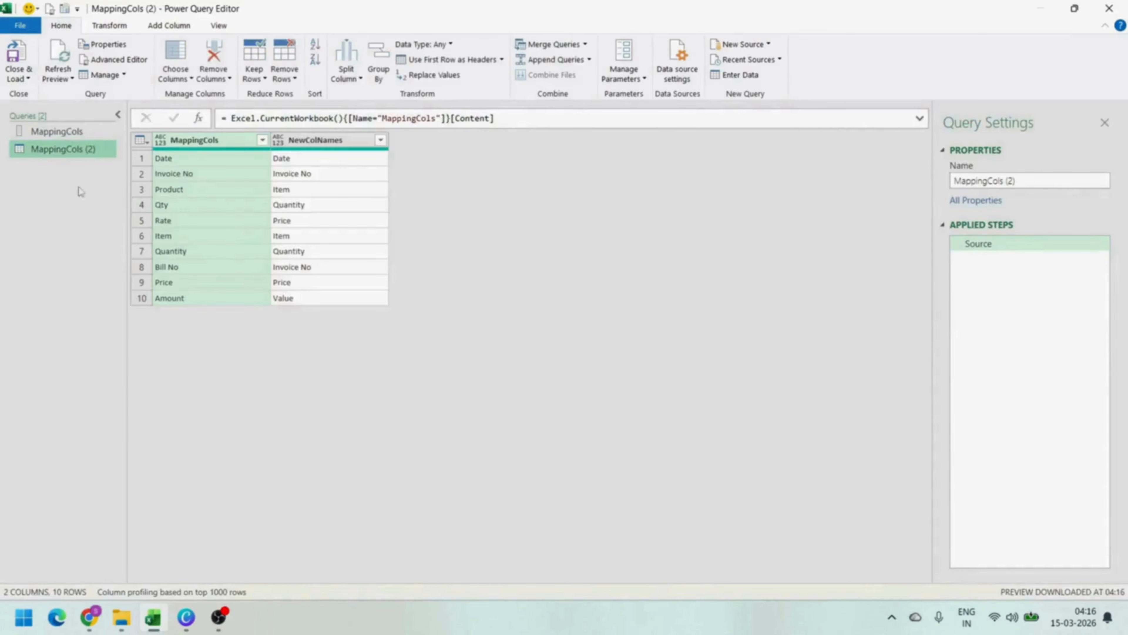
key("F2")
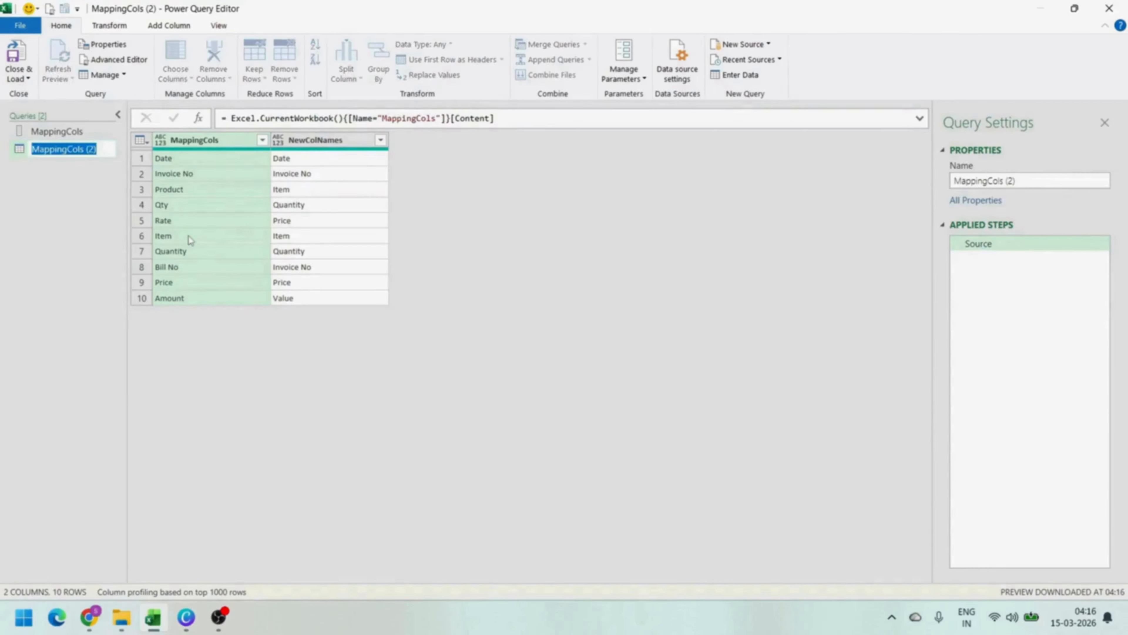
type("ColList")
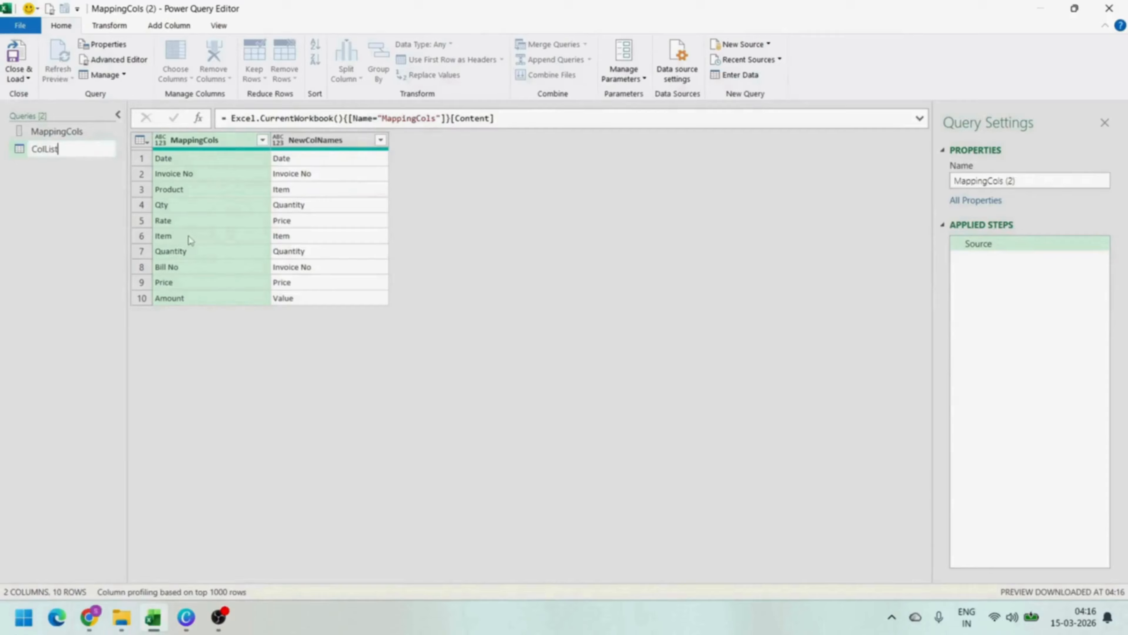
key("Return")
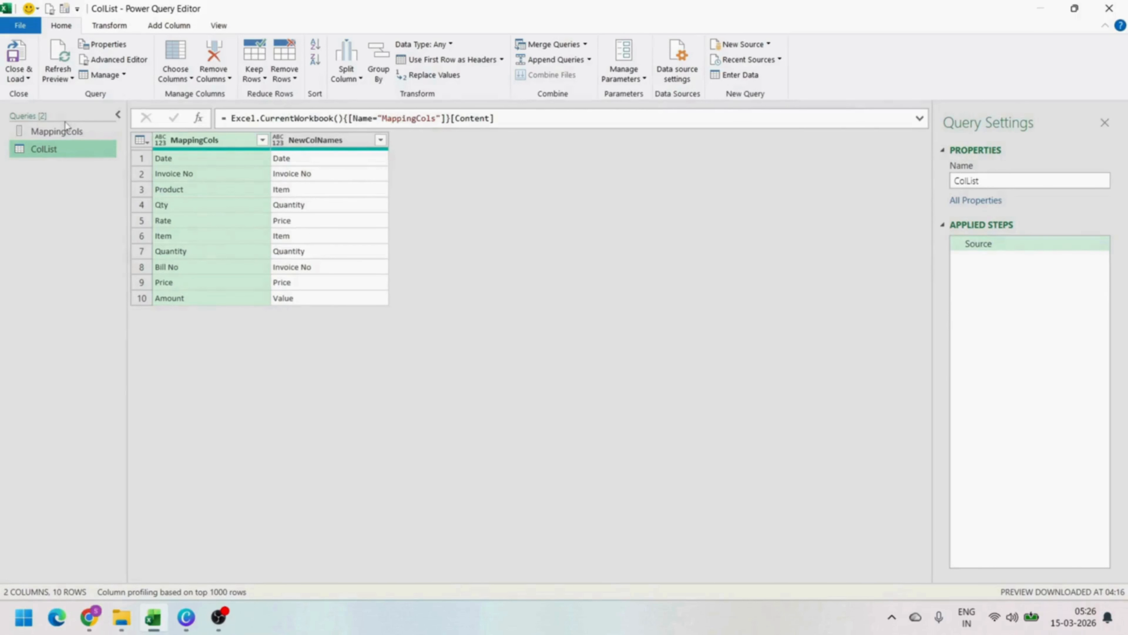
Duplicate the MappingCols query and delete the final Data step from the copy to get back its nested tables
left_click(65, 132)
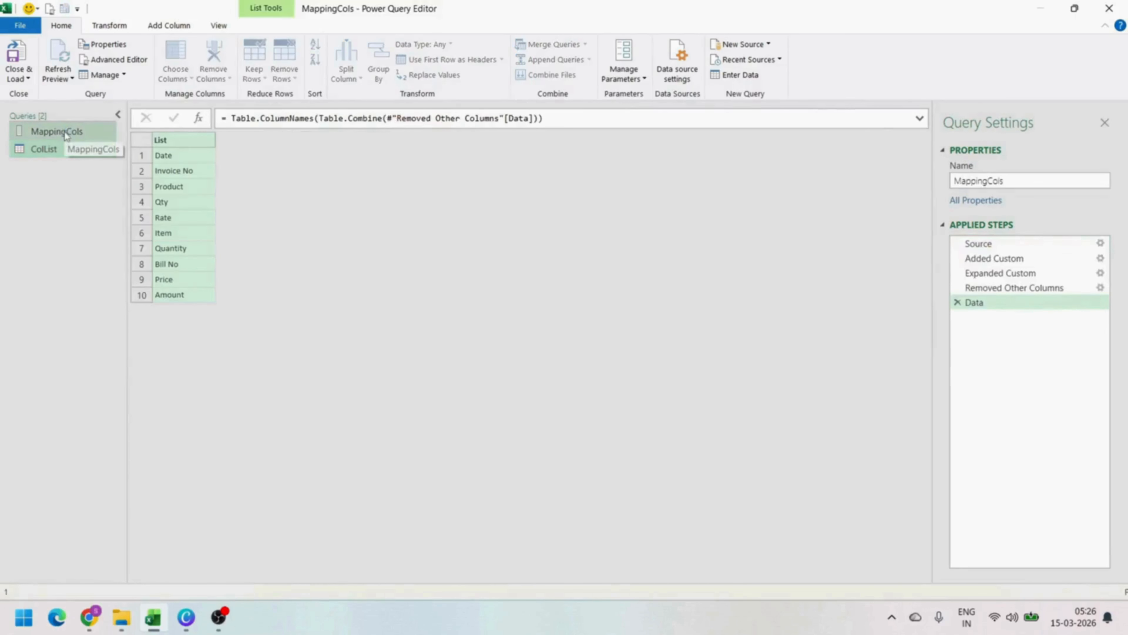
right_click(65, 132)
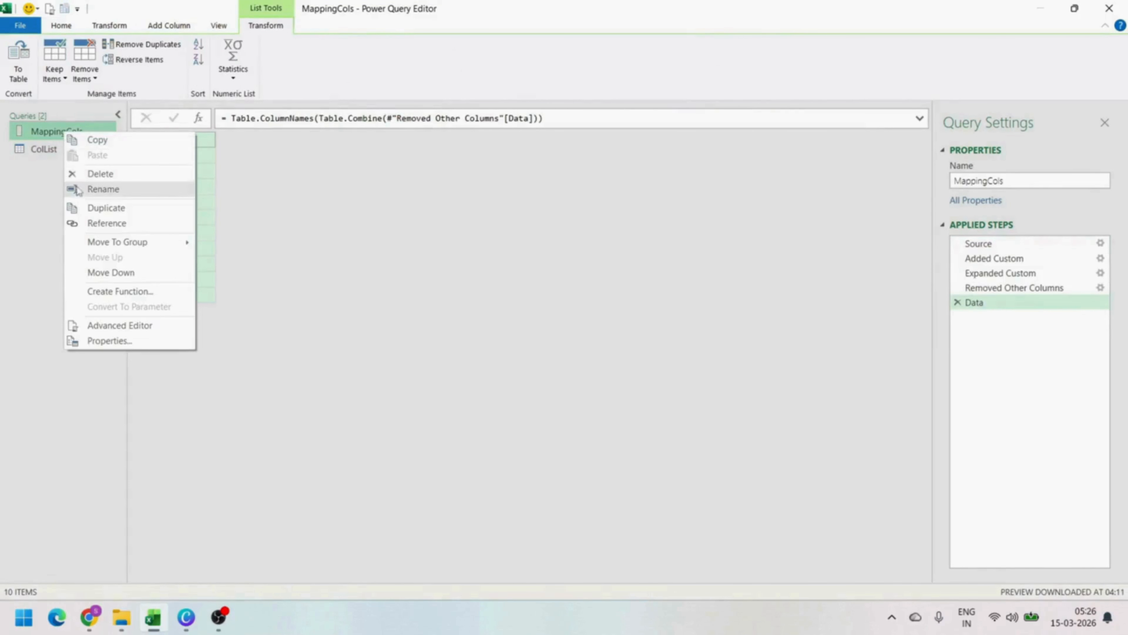
left_click(82, 209)
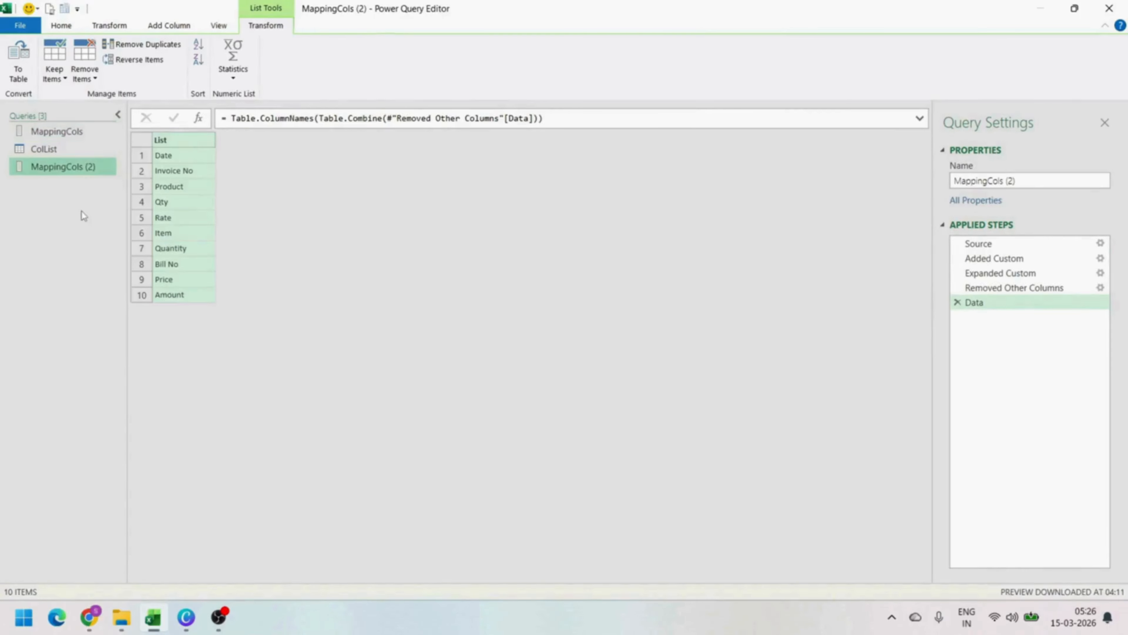
left_click(957, 302)
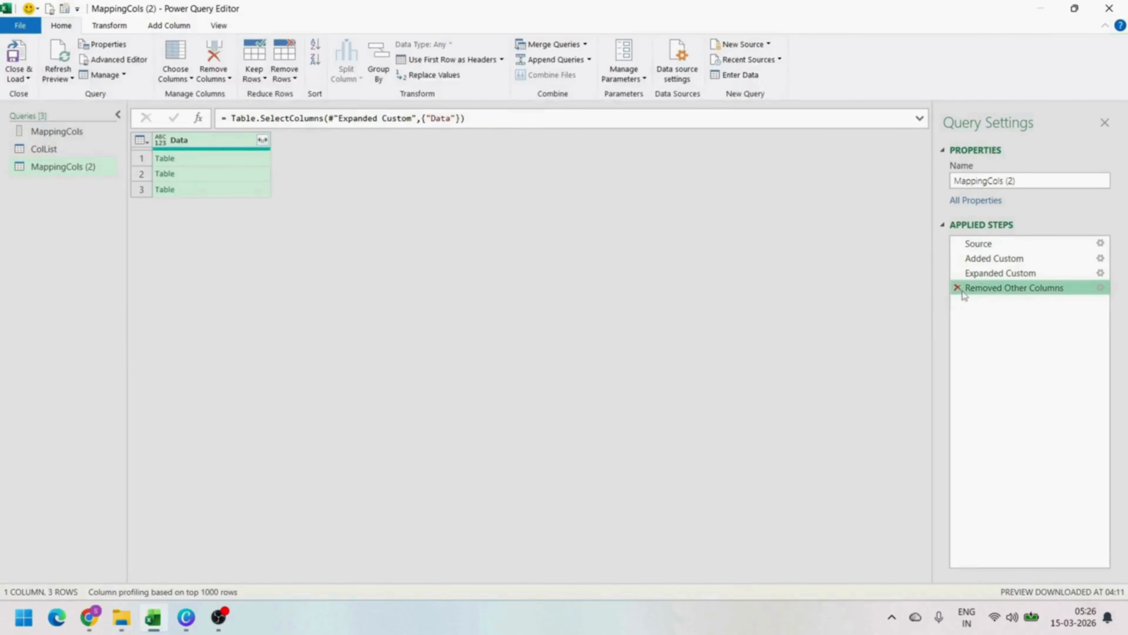
left_click(233, 168)
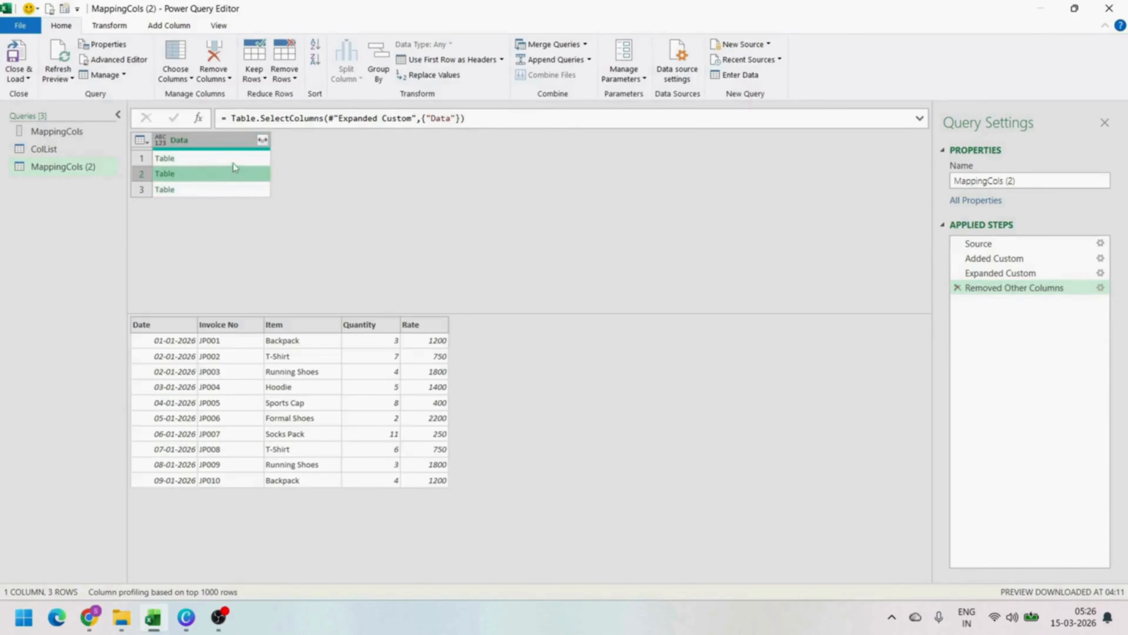
left_click(232, 160)
Rename the duplicated query to CombinedData
double_click(74, 168)
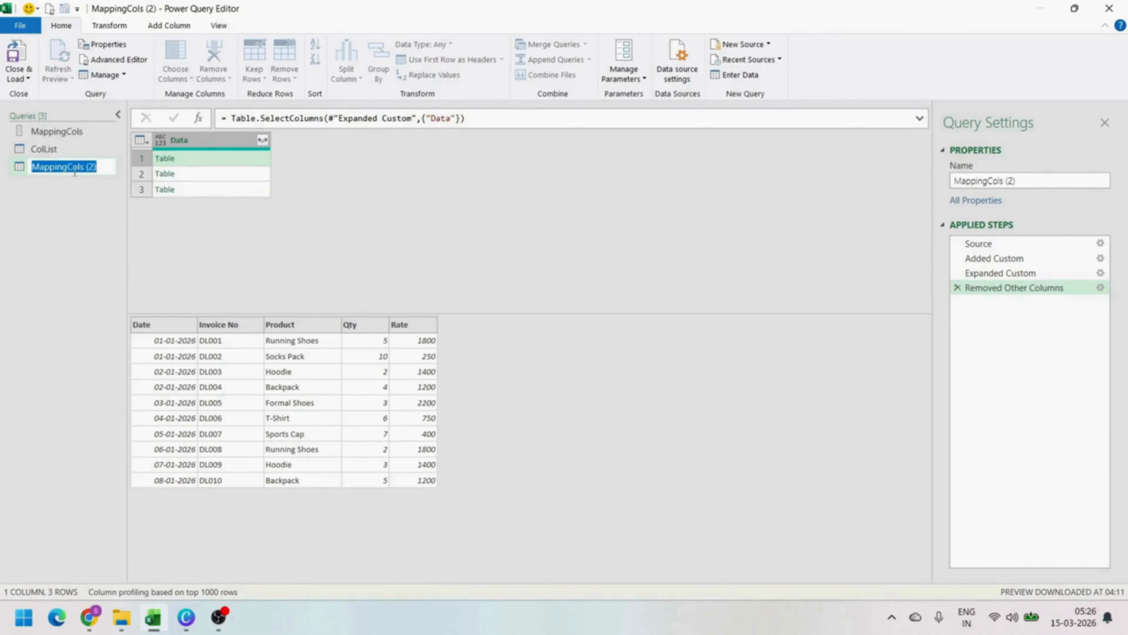
type("Combined")
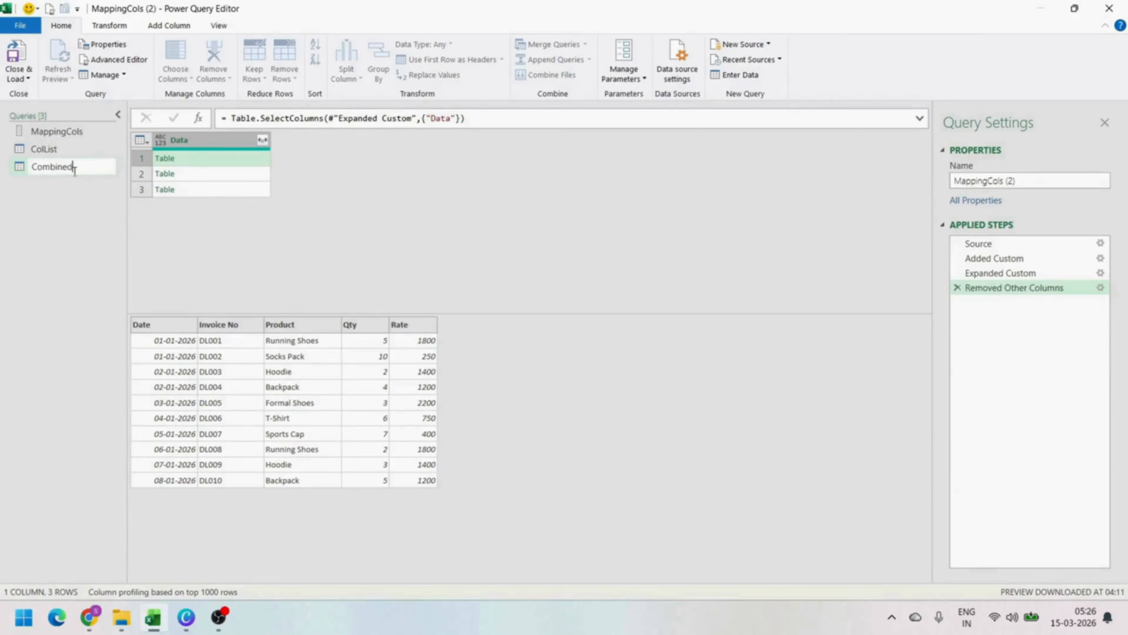
type("Data")
key("Return")
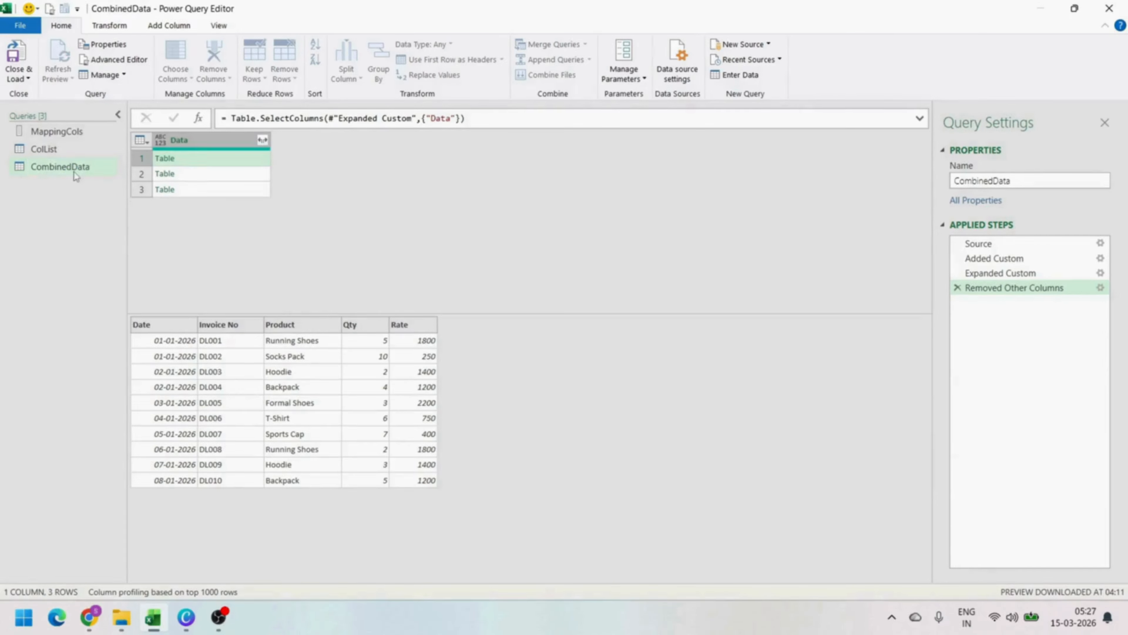
Preview each nested table, expand the Data column into its listed columns and rename Invoice No to Inv No
left_click(263, 159)
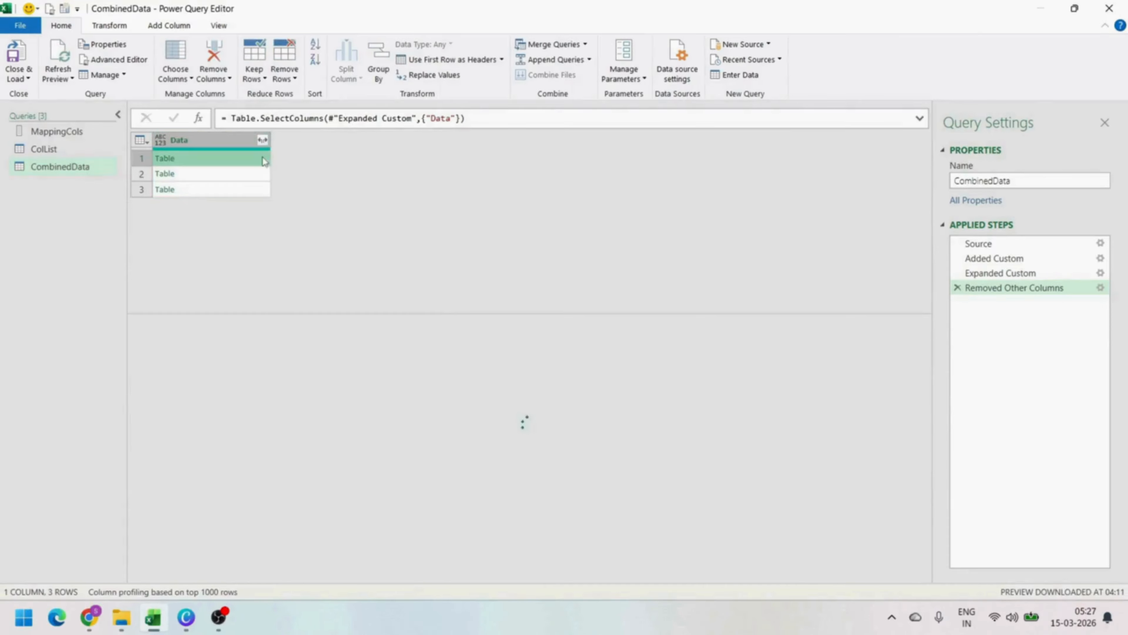
left_click(239, 174)
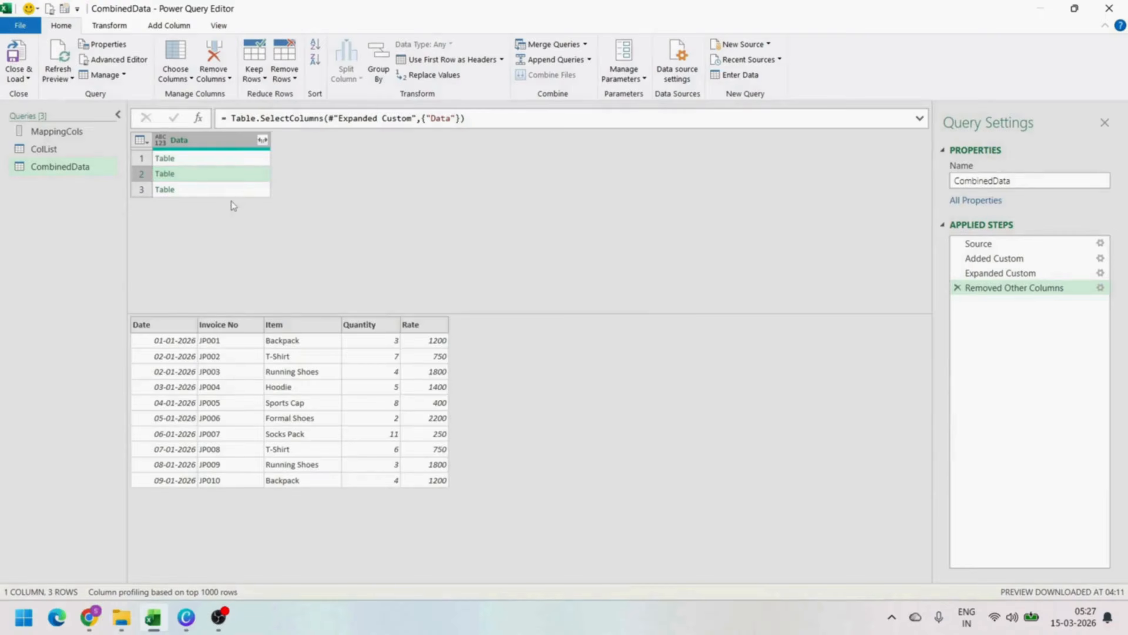
left_click(232, 189)
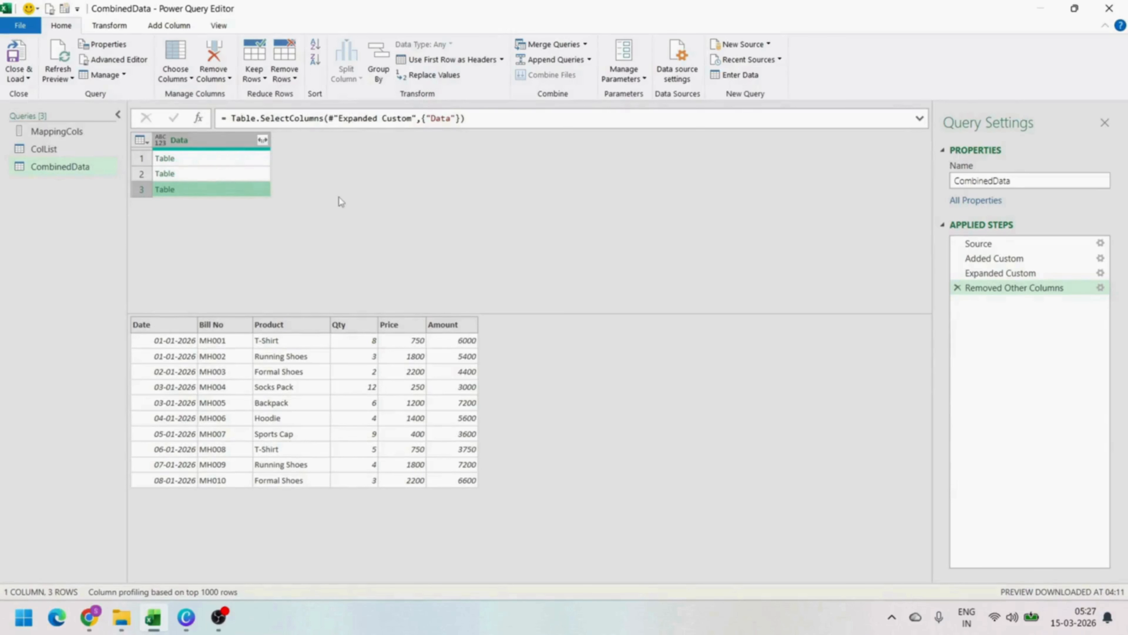
left_click(262, 140)
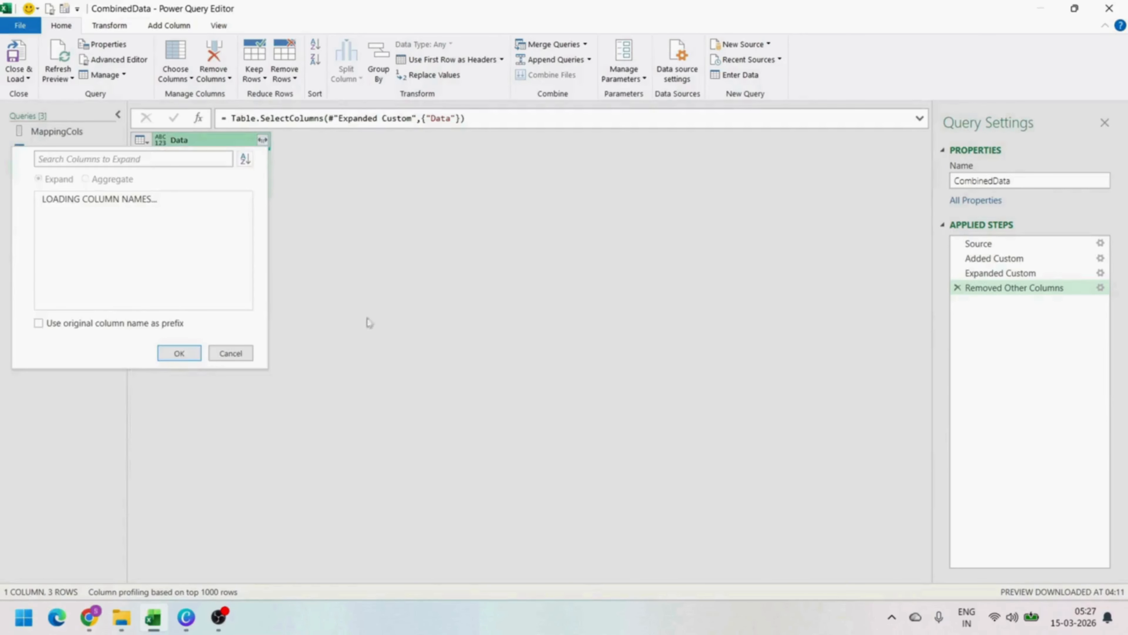
left_click(179, 374)
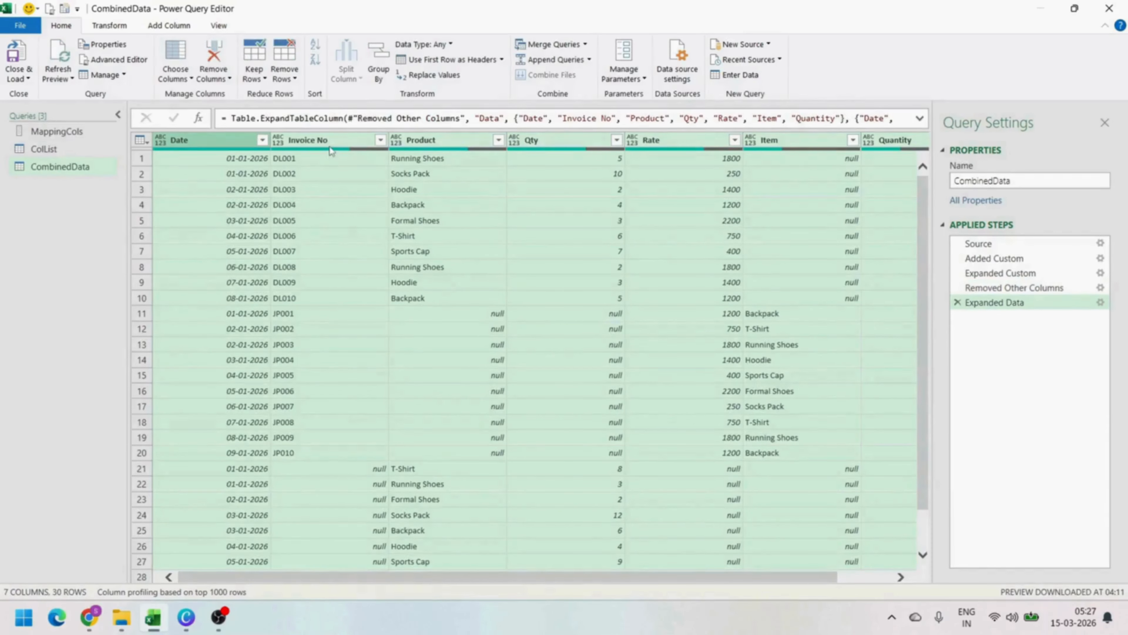
double_click(329, 143)
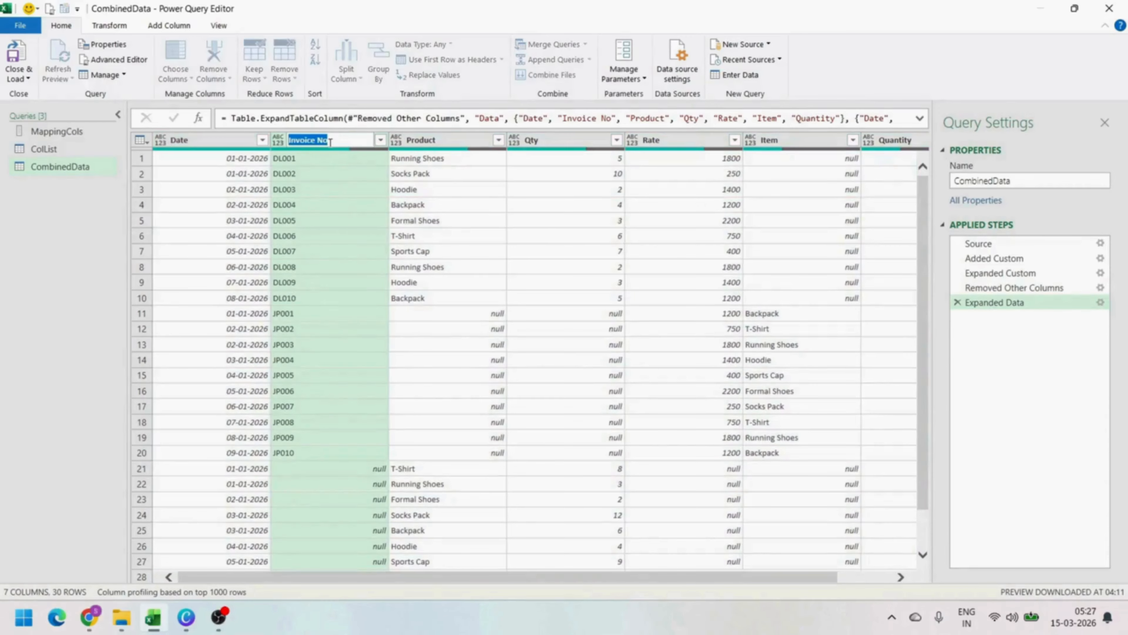
type("Inv No")
key("Return")
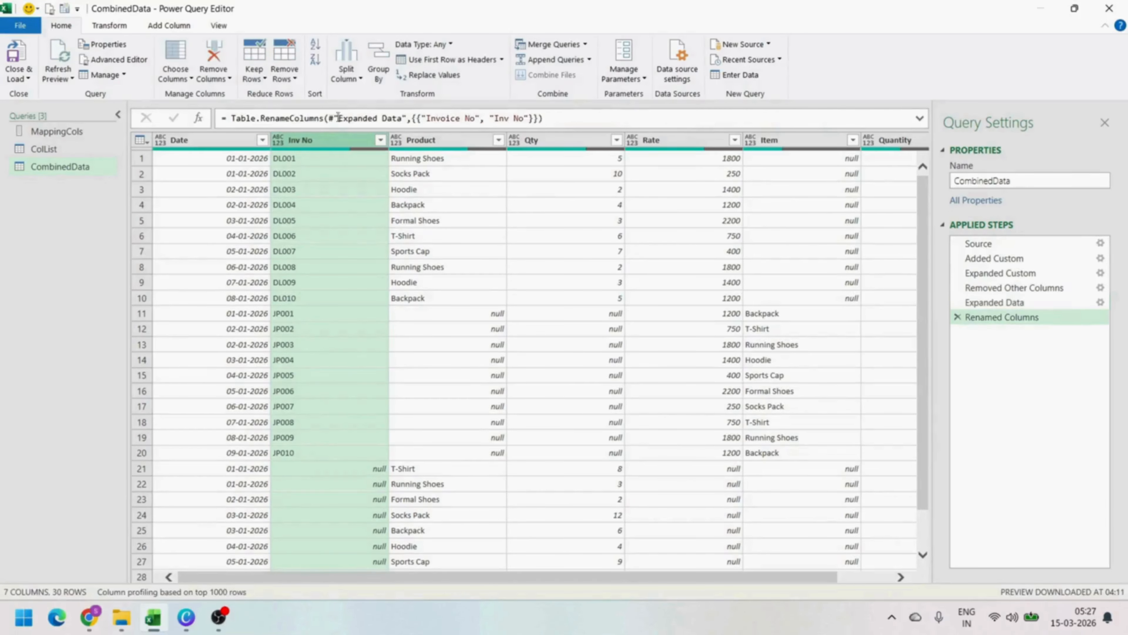
Examine how the Table.RenameColumns formula pairs old and new names in nested lists, and compare it with the ColList mapping table
left_click_drag(571, 119, 239, 101)
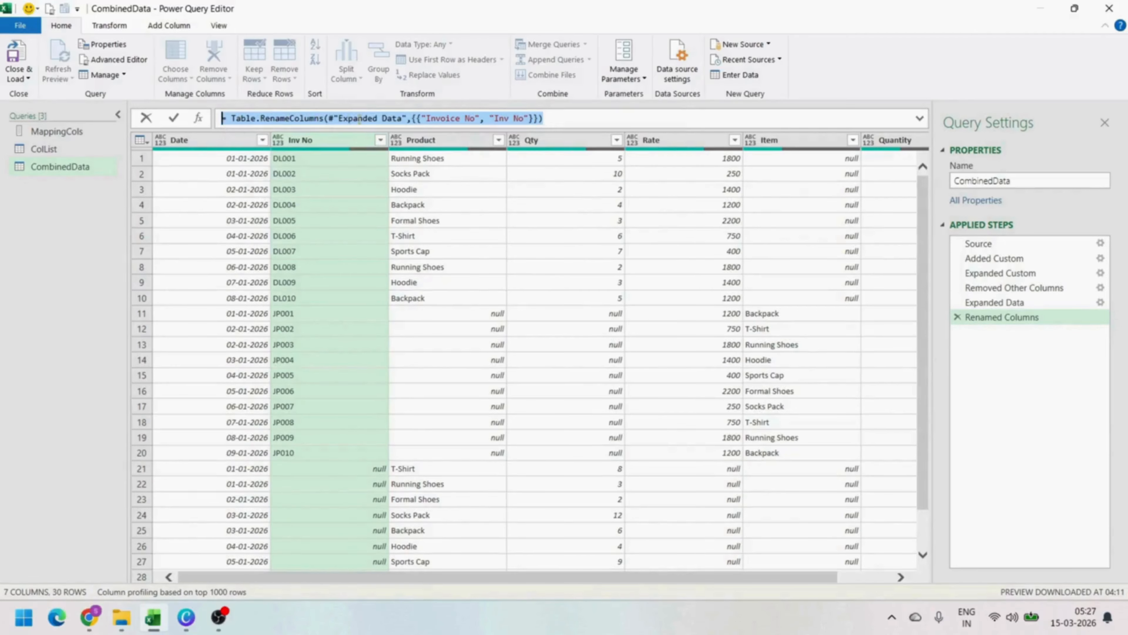
mouse_move(359, 119)
left_click(417, 118)
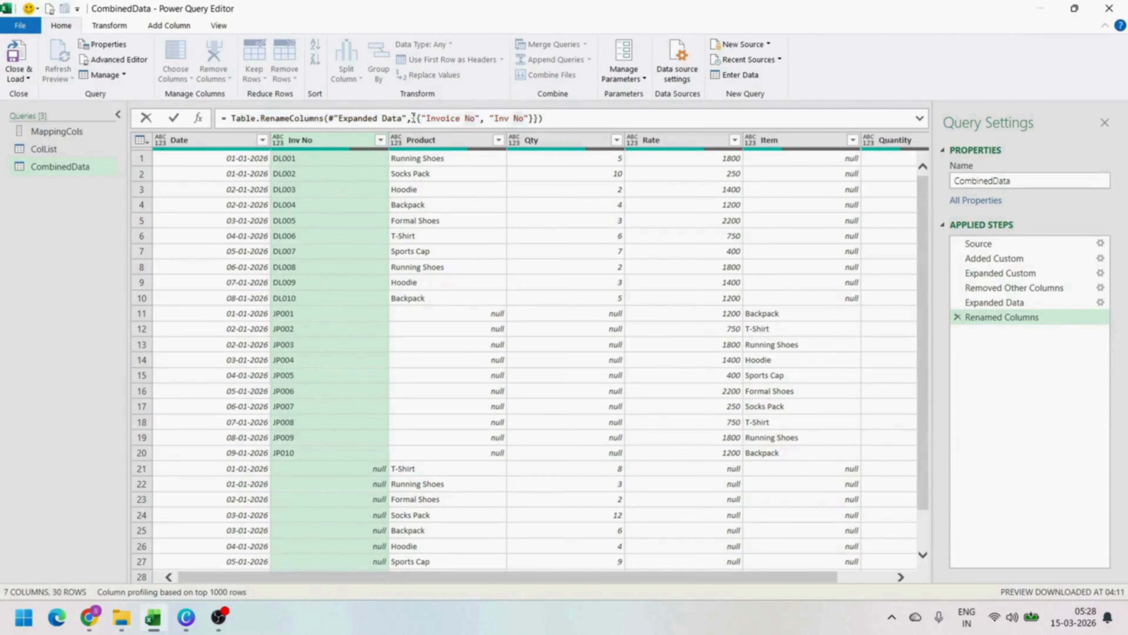
left_click_drag(425, 116, 534, 118)
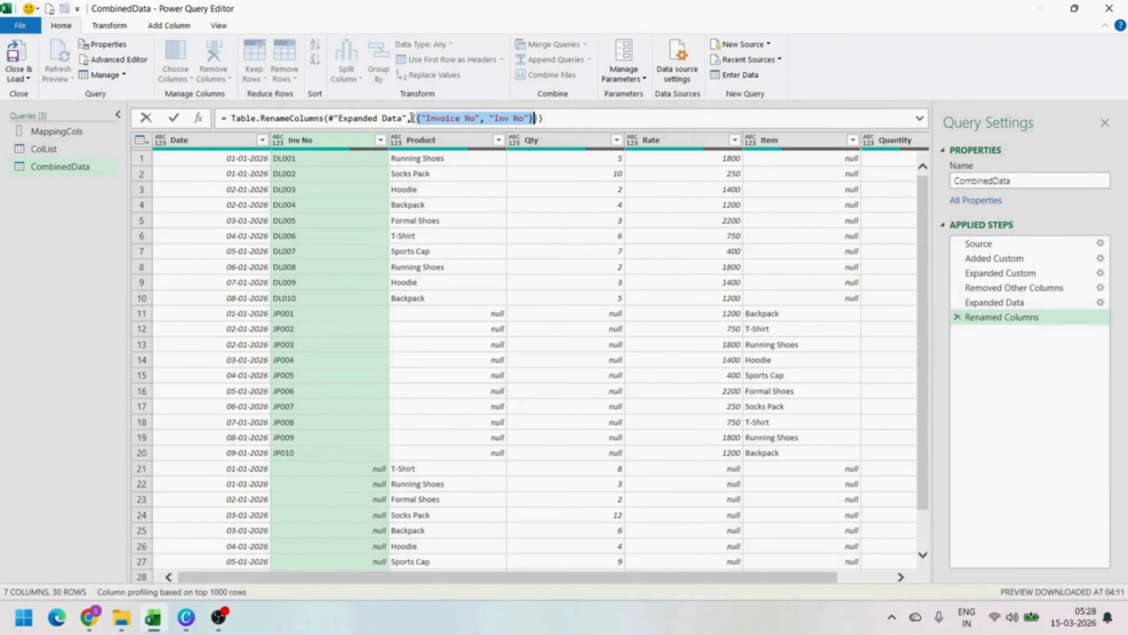
left_click_drag(413, 117, 539, 118)
left_click(85, 168)
left_click(81, 153)
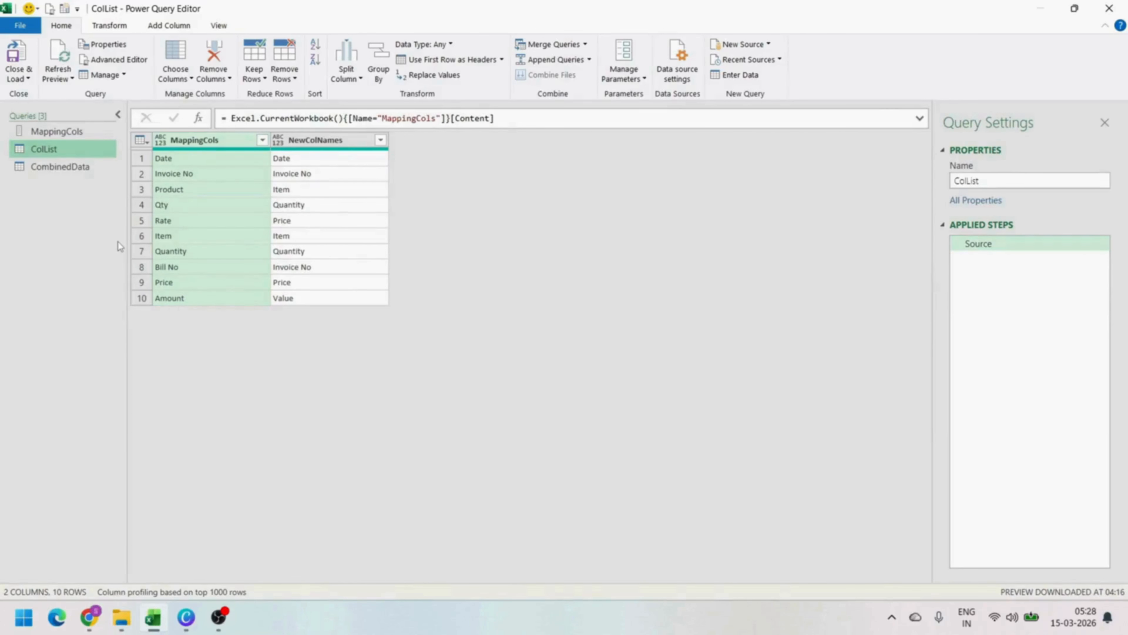
left_click(77, 165)
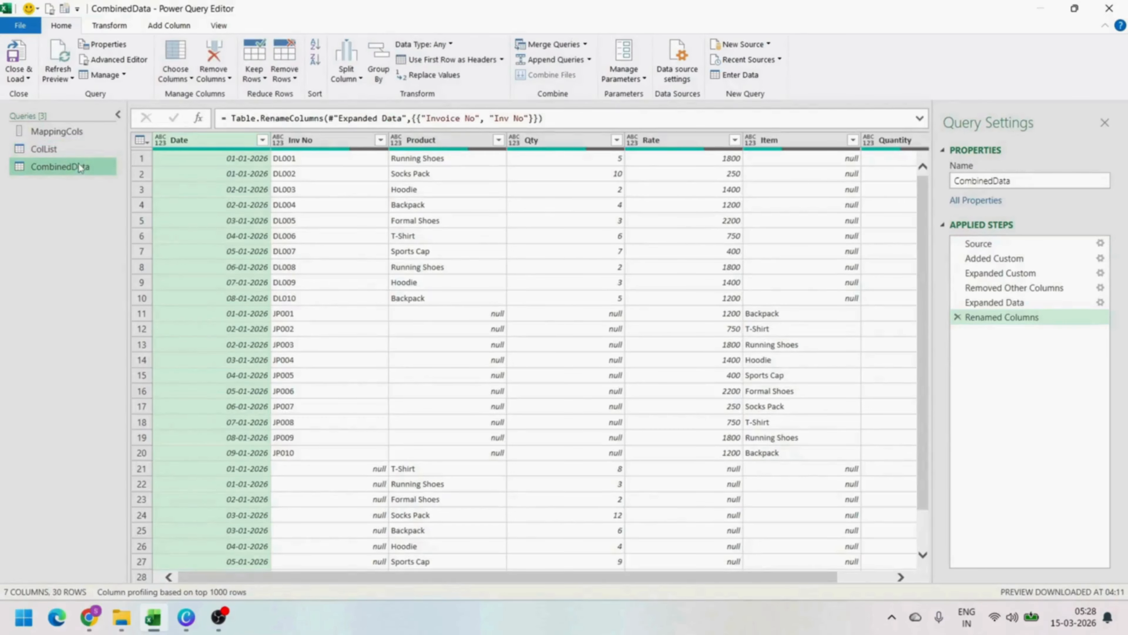
Delete the Renamed Columns and Expanded Data steps from the CombinedData query
left_click(960, 317)
left_click(958, 317)
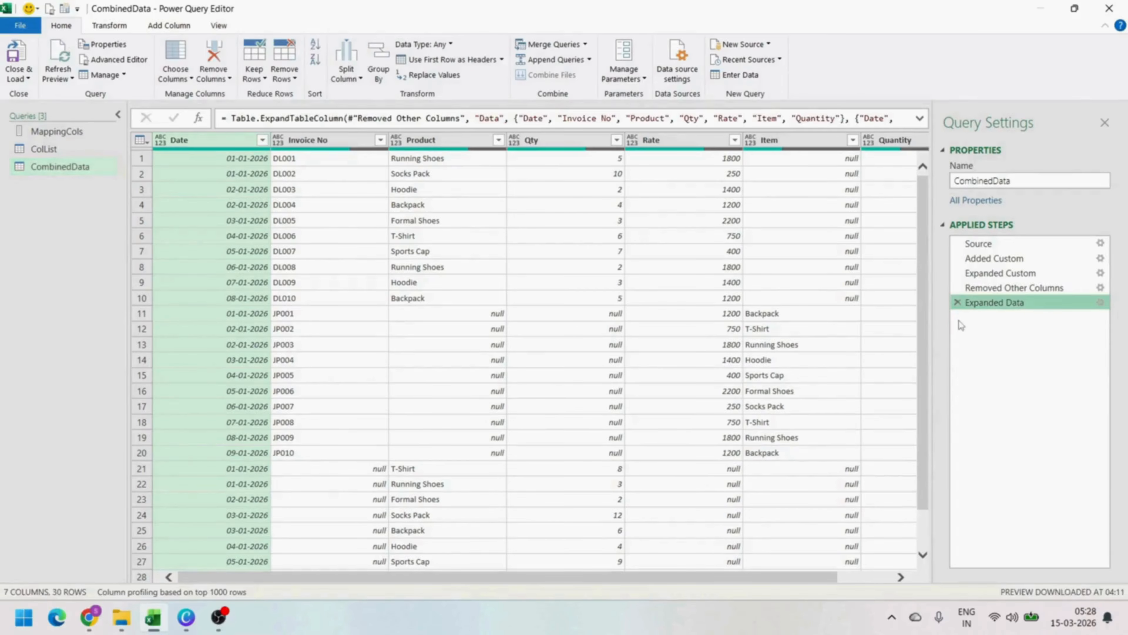
left_click(958, 302)
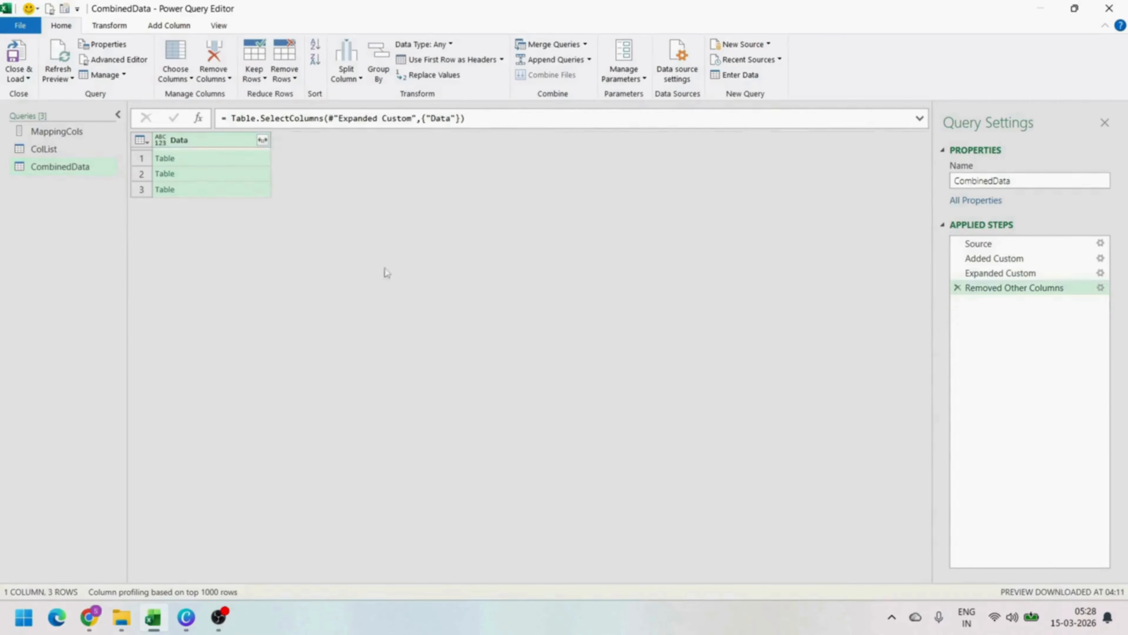
Transpose the mapping table in the ColList query so each old and new name pair forms one column
left_click(92, 152)
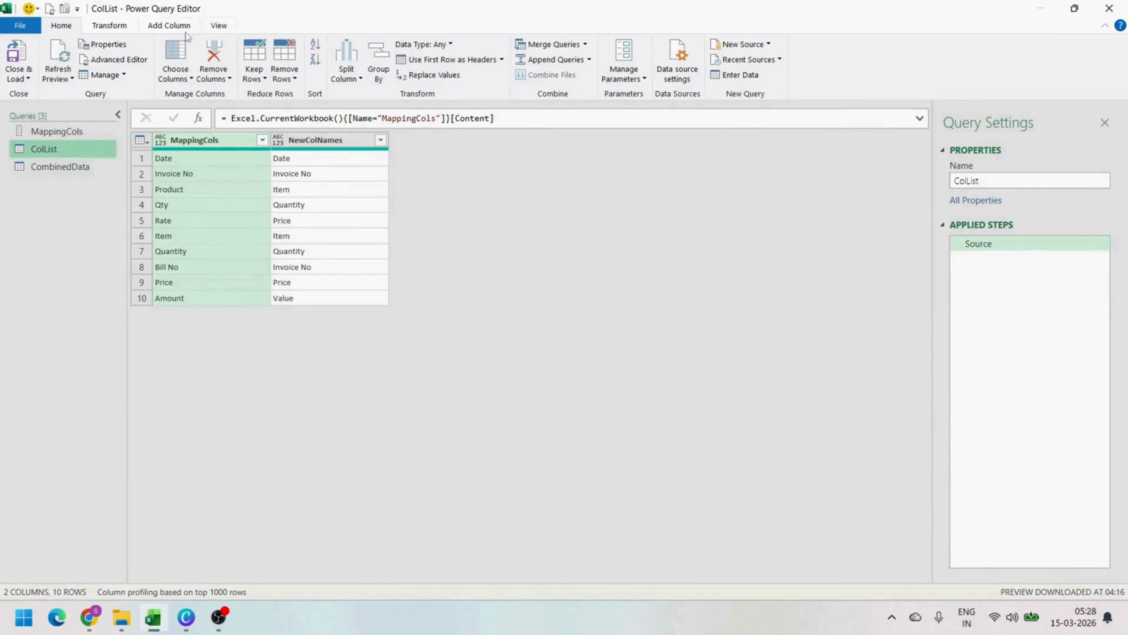
left_click(123, 28)
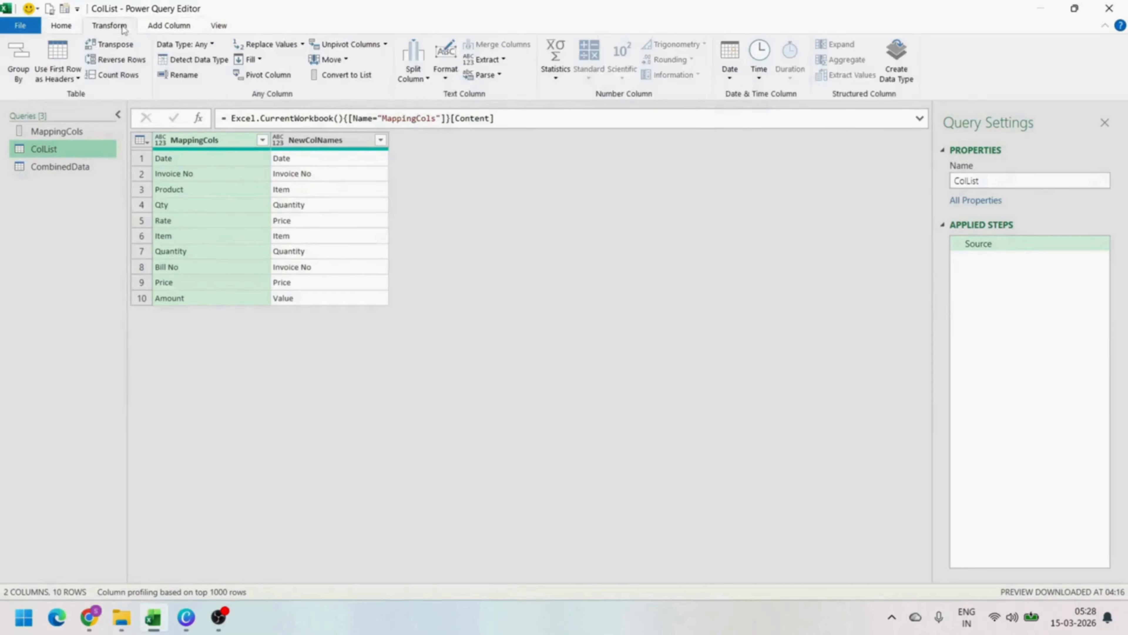
left_click(114, 44)
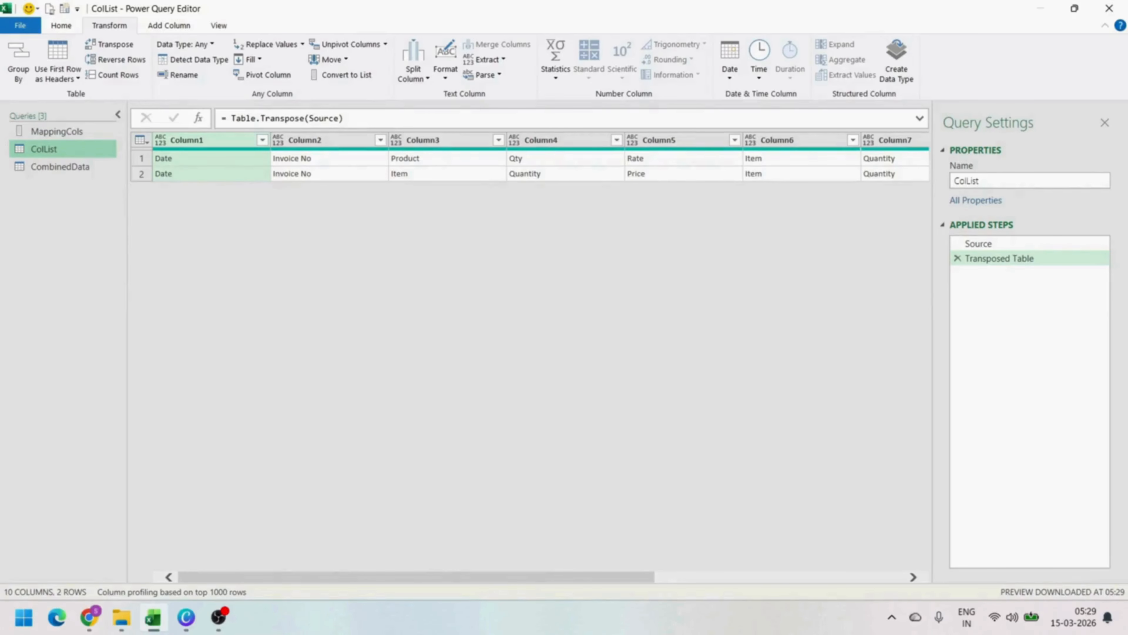
mouse_move(151, 150)
left_mouse_down()
mouse_move(431, 169)
mouse_move(825, 169)
left_mouse_up()
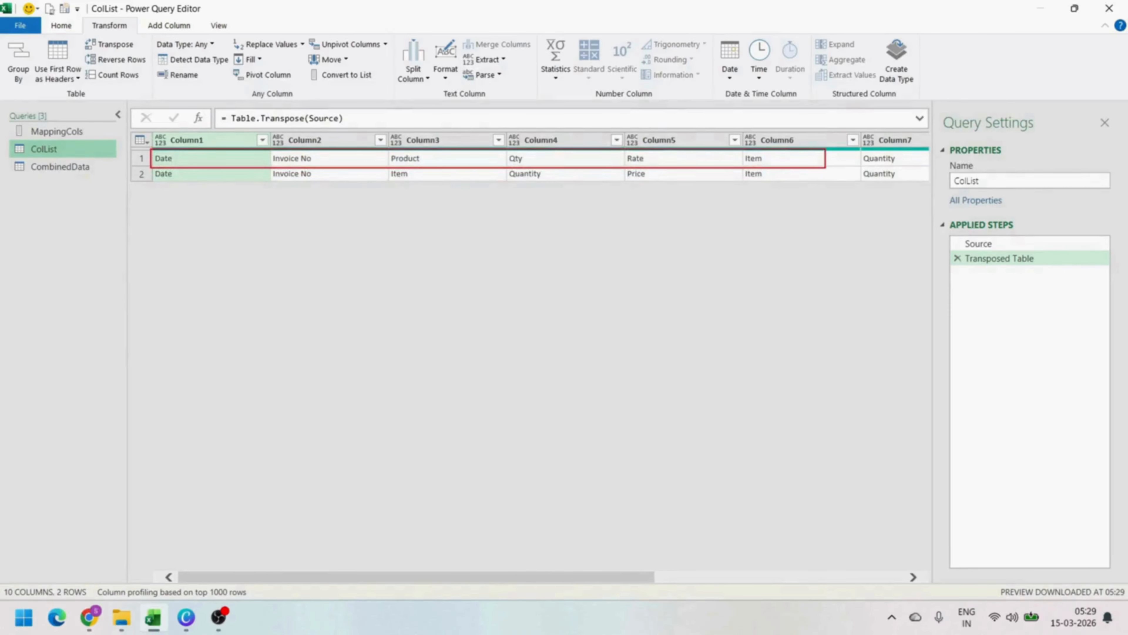
left_click_drag(147, 167, 819, 185)
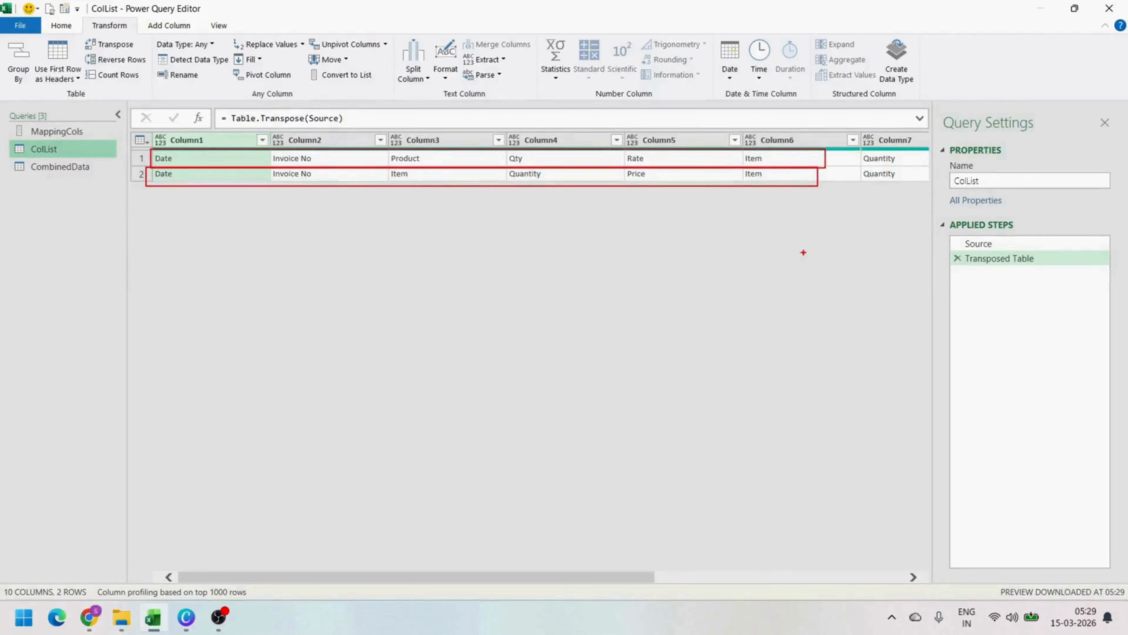
key("Escape")
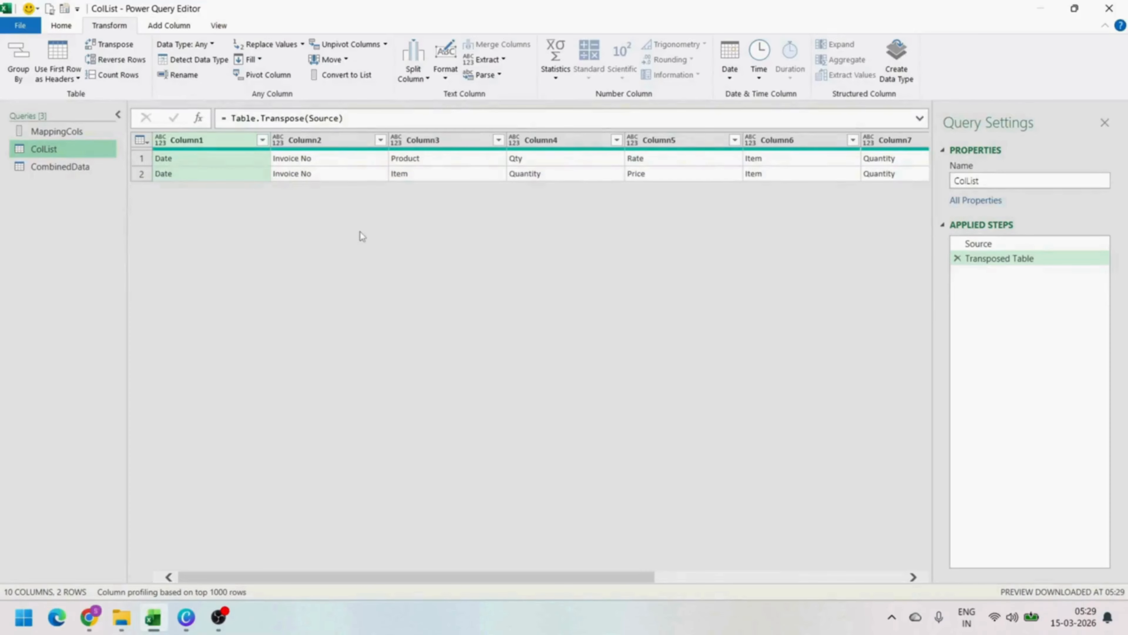
Wrap the ColList transpose formula in Table.ToColumns so it reads = Table.ToColumns(Table.Transpose(Source))
left_click(232, 118)
type("Ta")
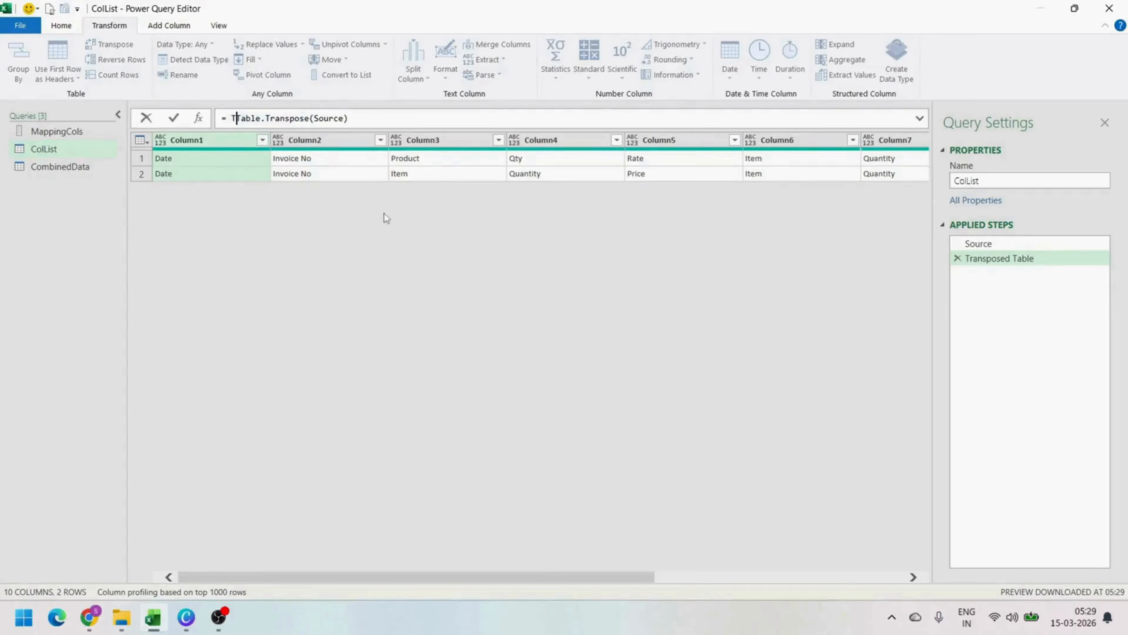
type("ble.T")
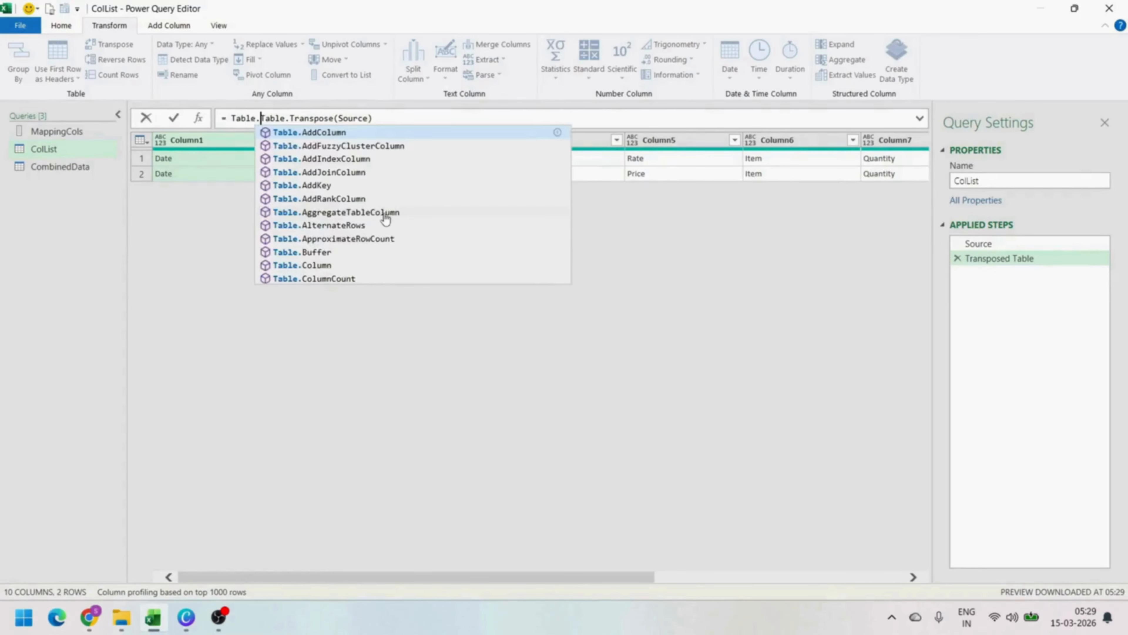
type("oColumn")
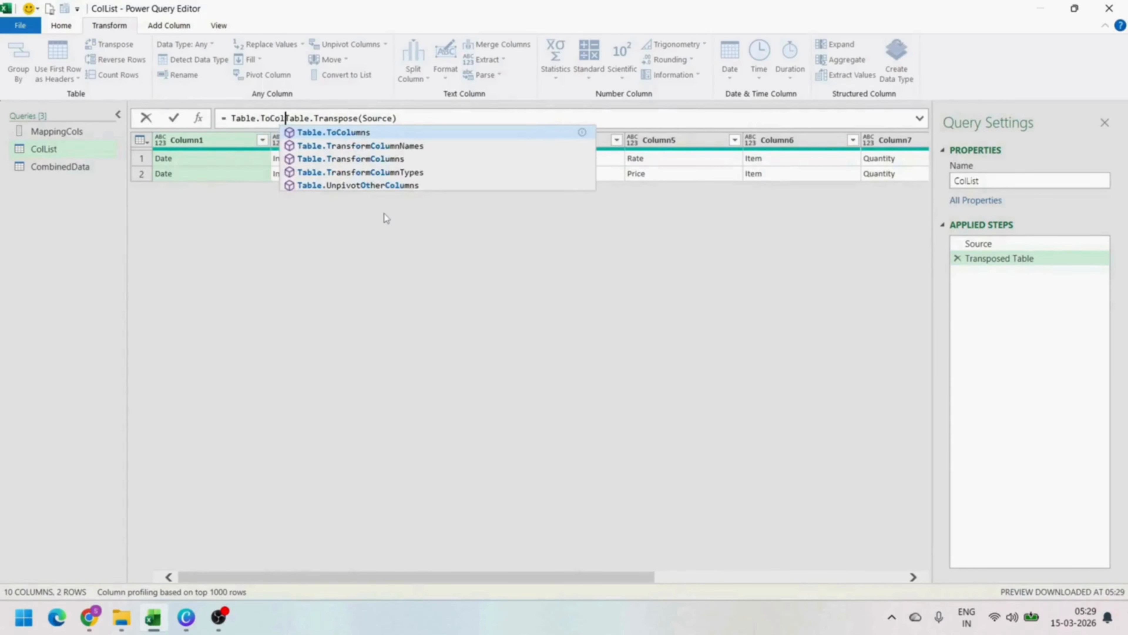
type("s(")
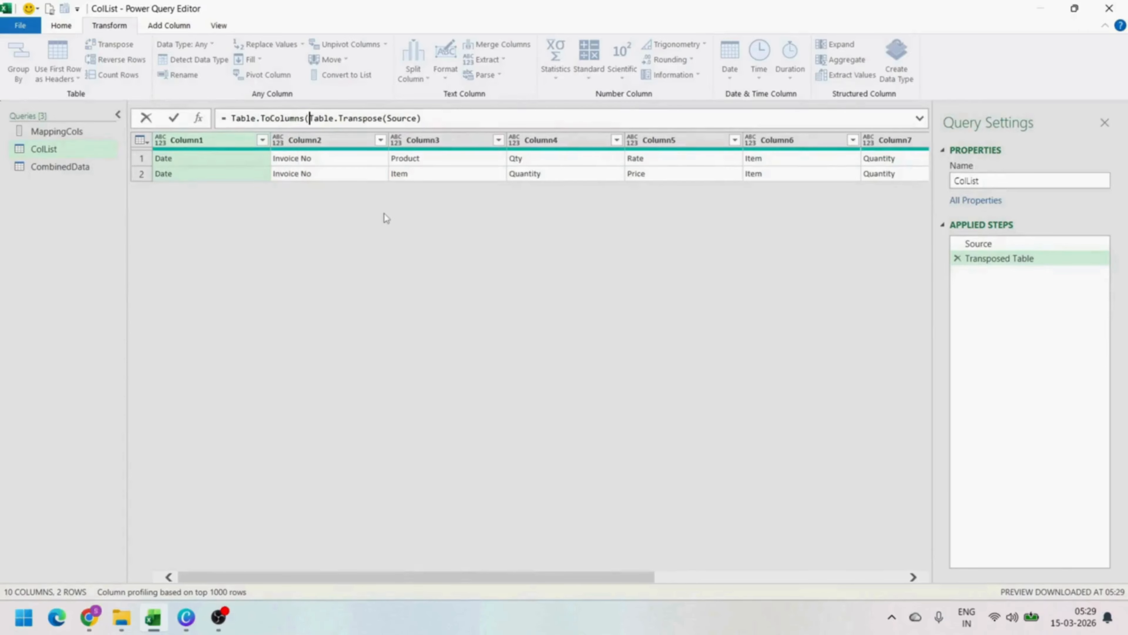
type(")")
key("Return")
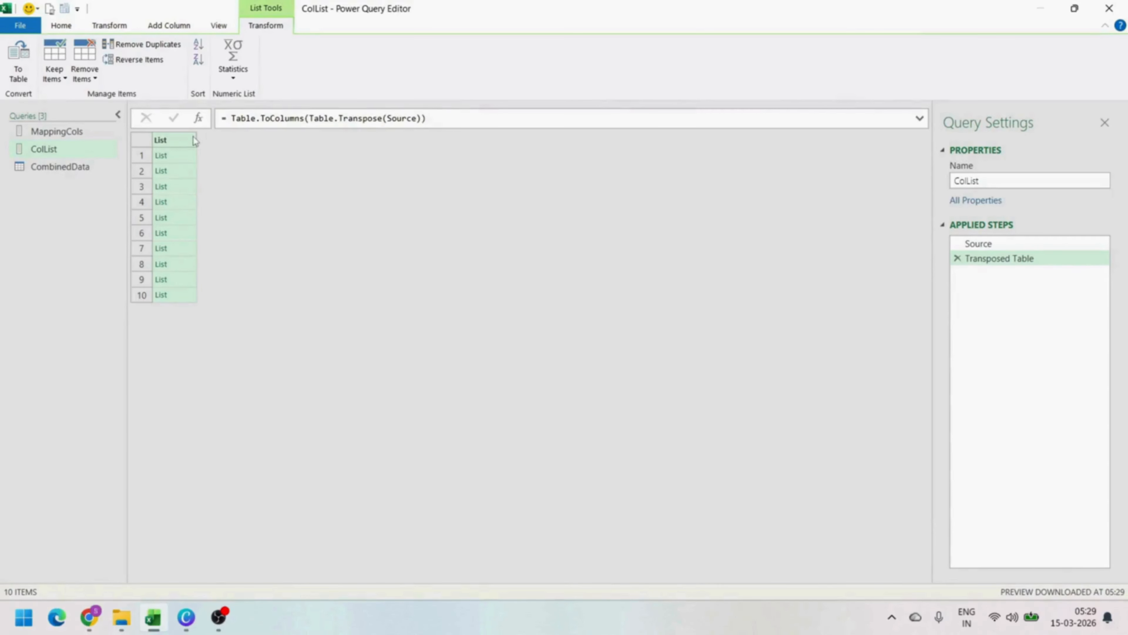
Preview the first, second and tenth nested lists in ColList to check their old and new name pairs
left_click(190, 157)
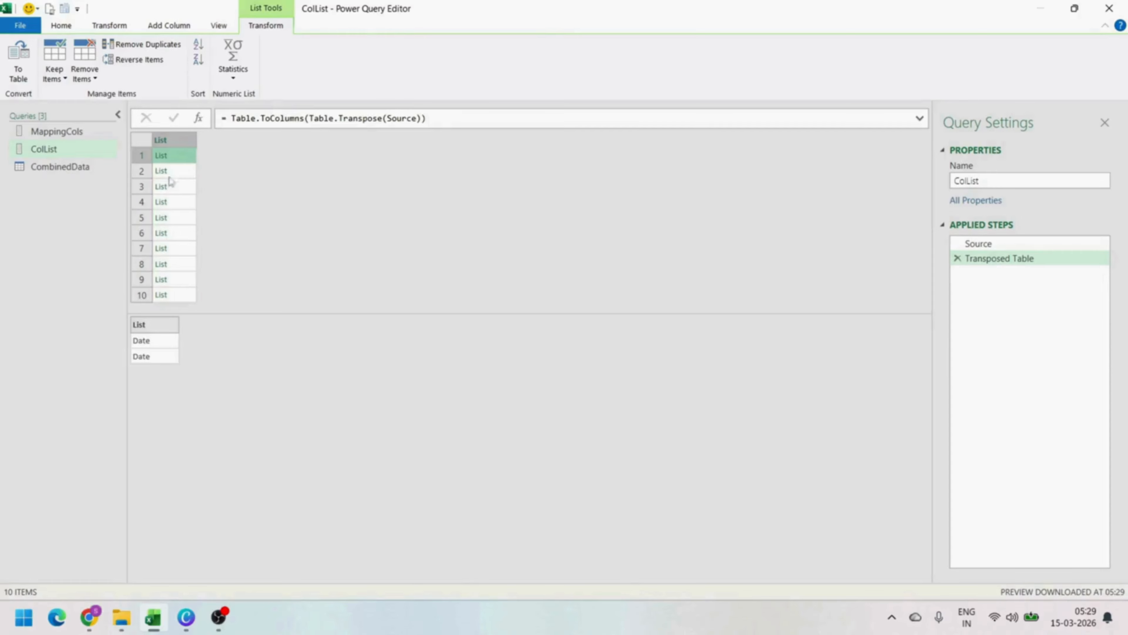
left_click(187, 175)
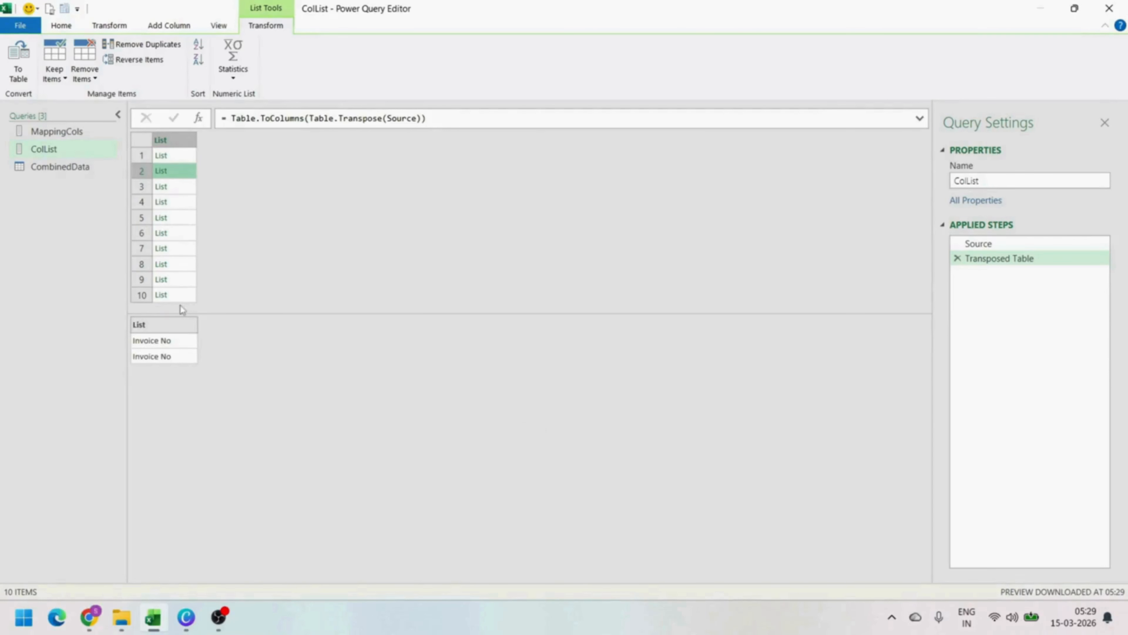
left_click(180, 296)
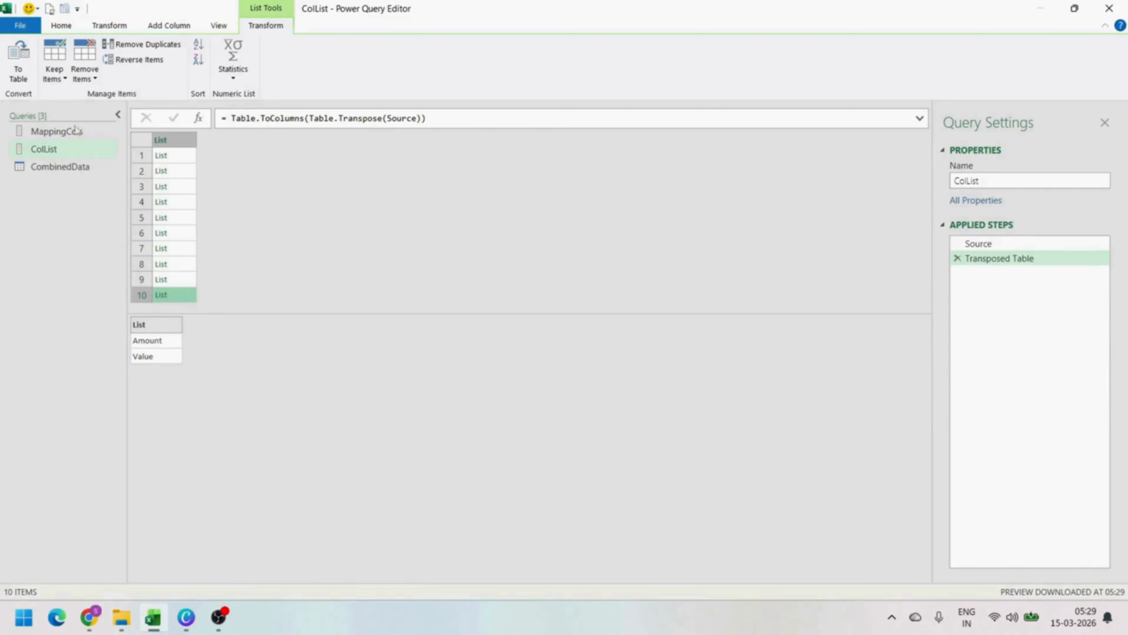
Add a custom column to the CombinedData query with the formula Table.RenameColumns([Data], ColList)
left_click(73, 174)
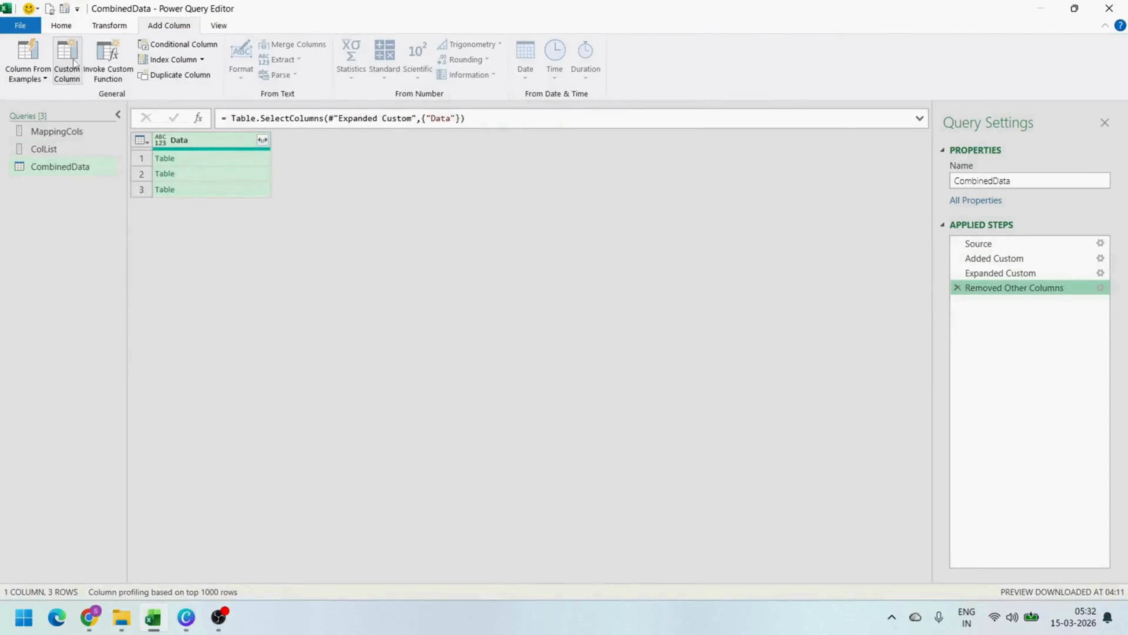
left_click(71, 63)
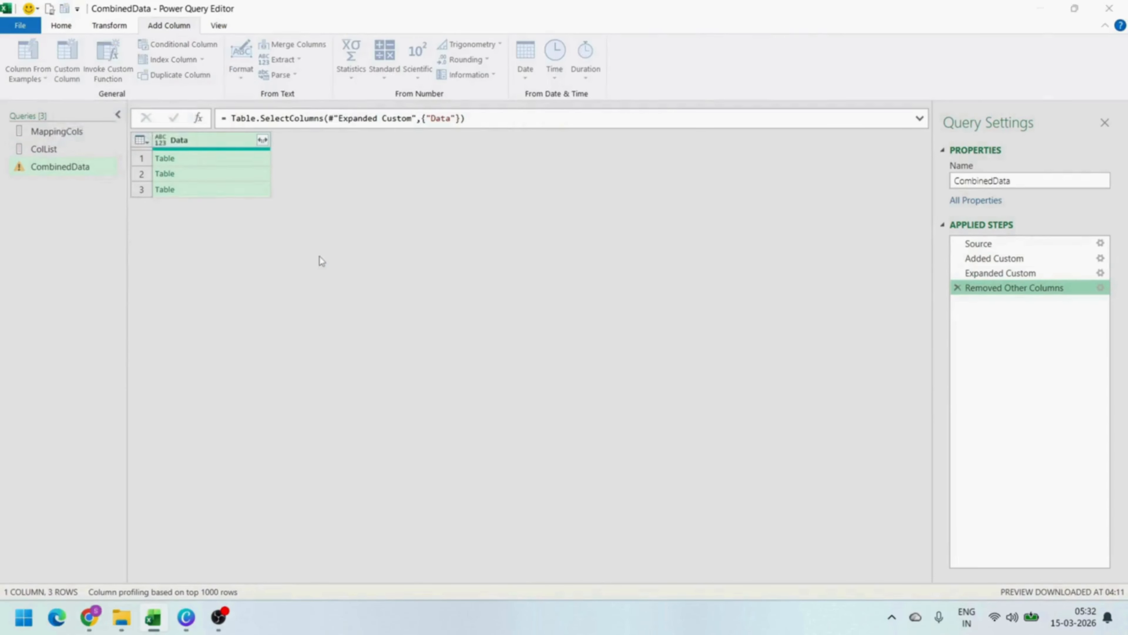
left_click(365, 265)
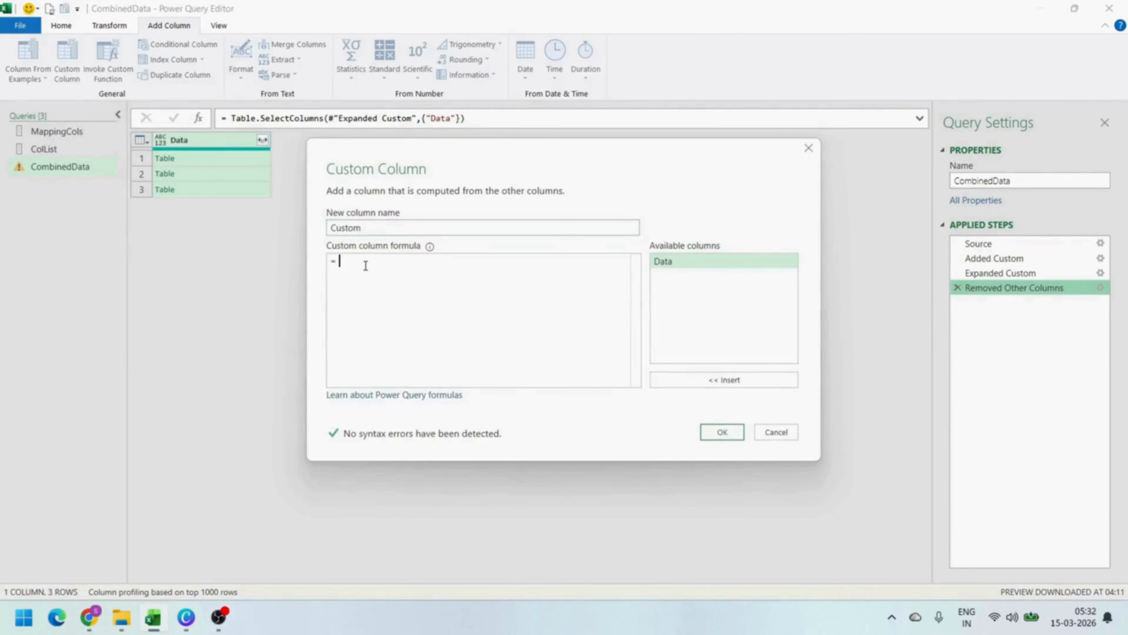
type("table")
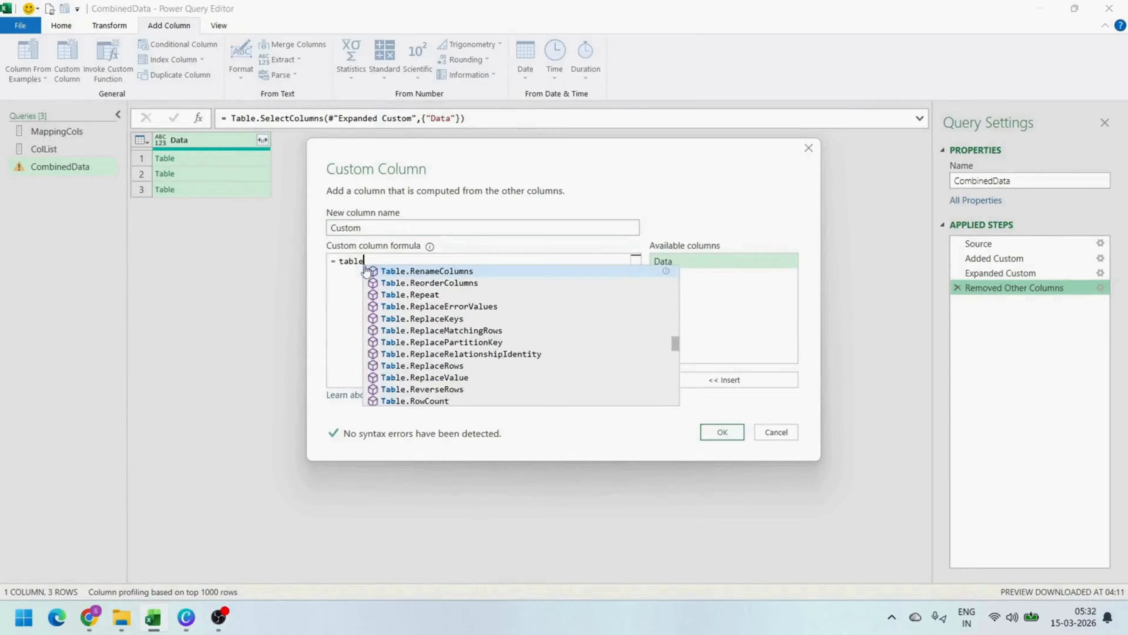
type(".RenameColumns")
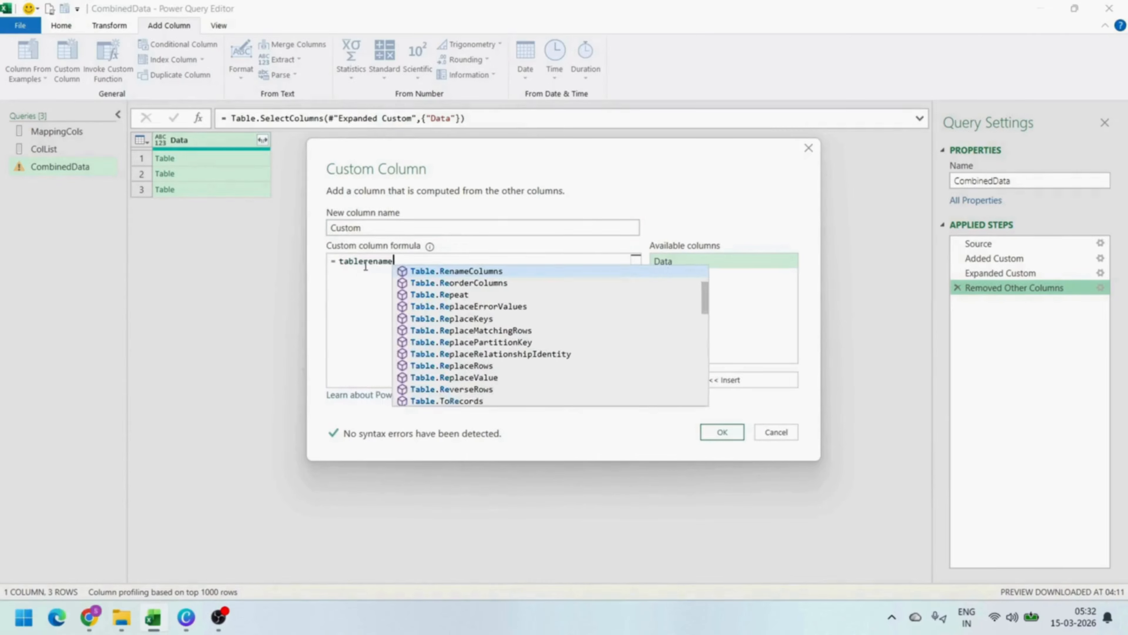
key("Tab")
type("(")
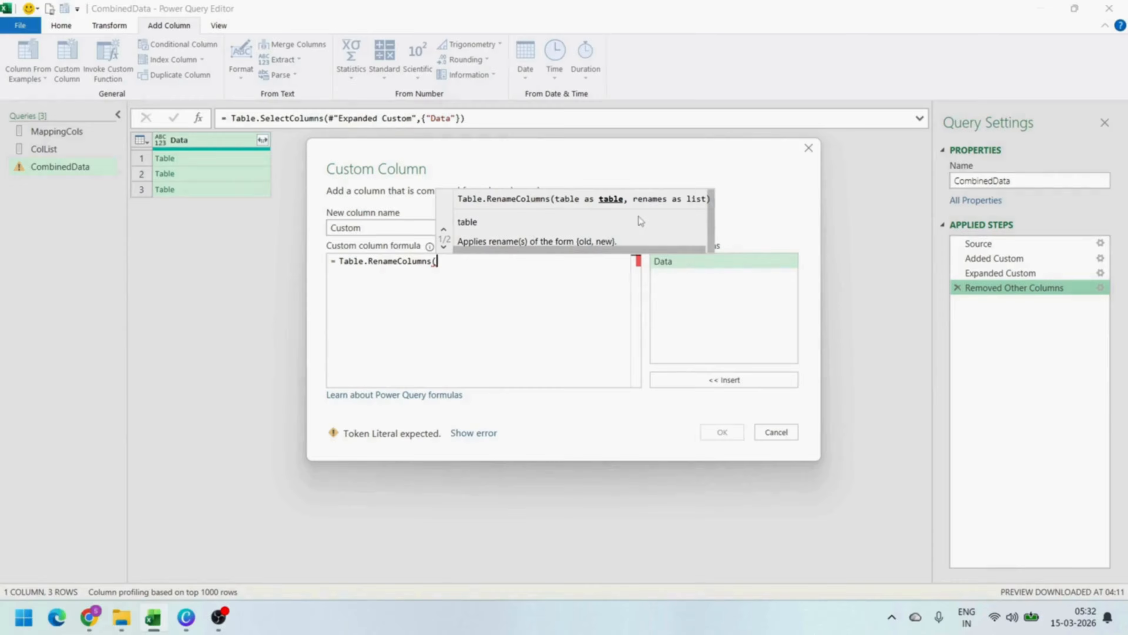
double_click(680, 268)
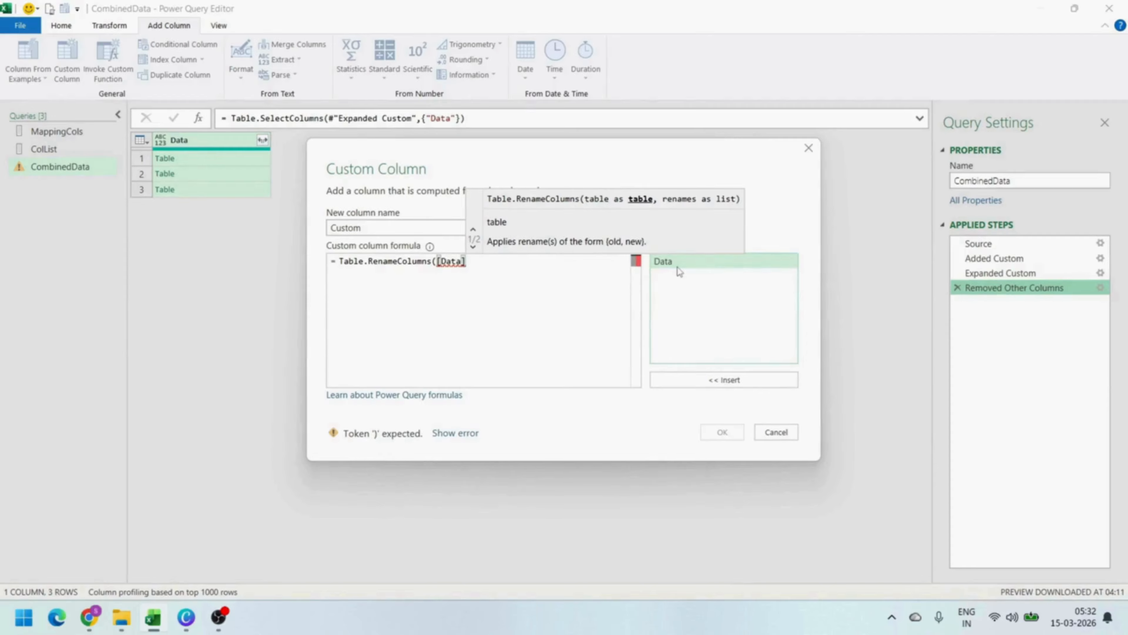
type(", ")
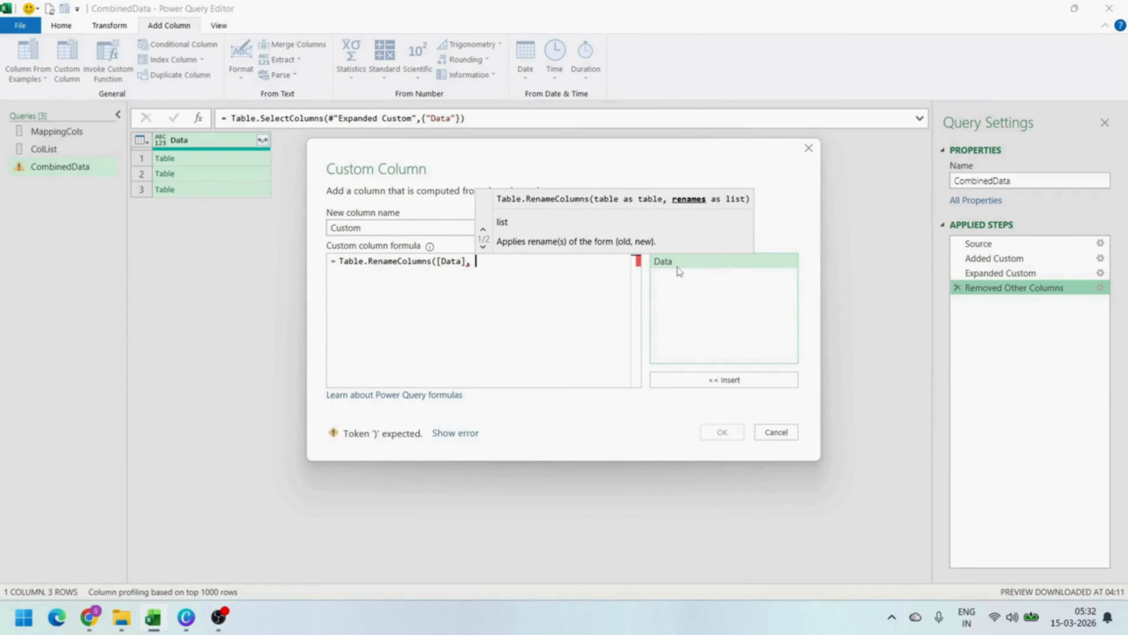
type("col")
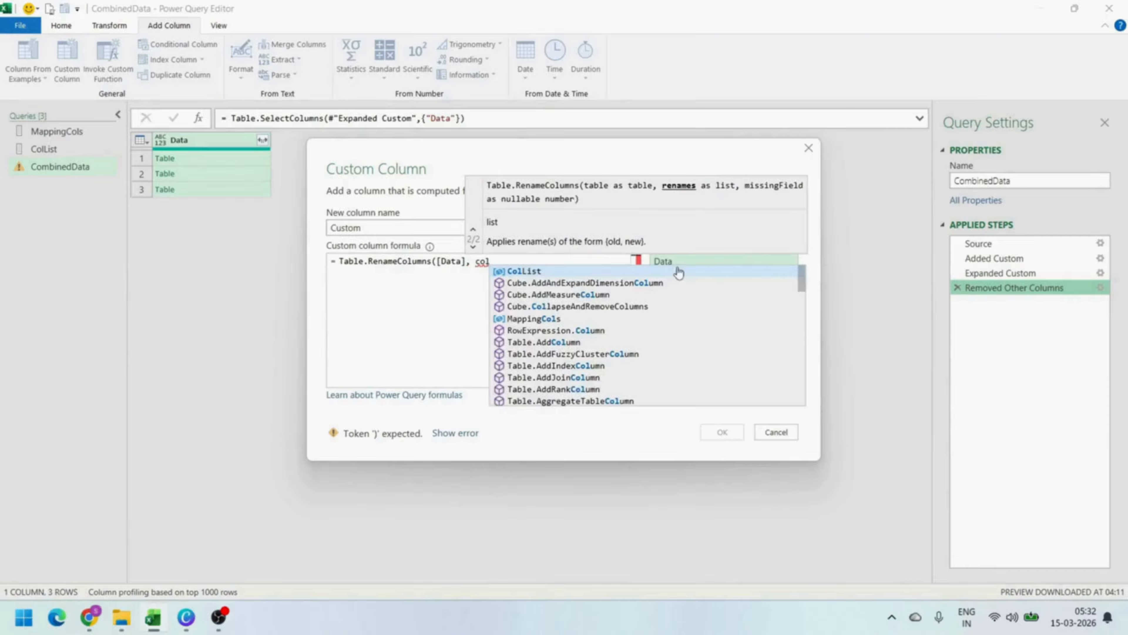
key("Tab")
type(")")
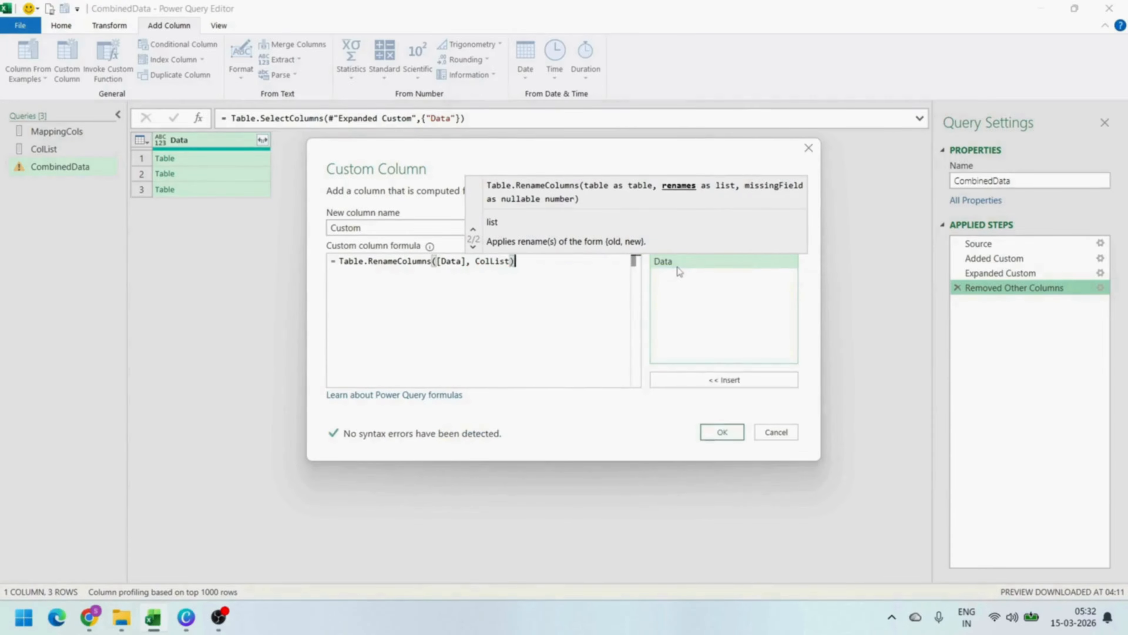
left_click(722, 433)
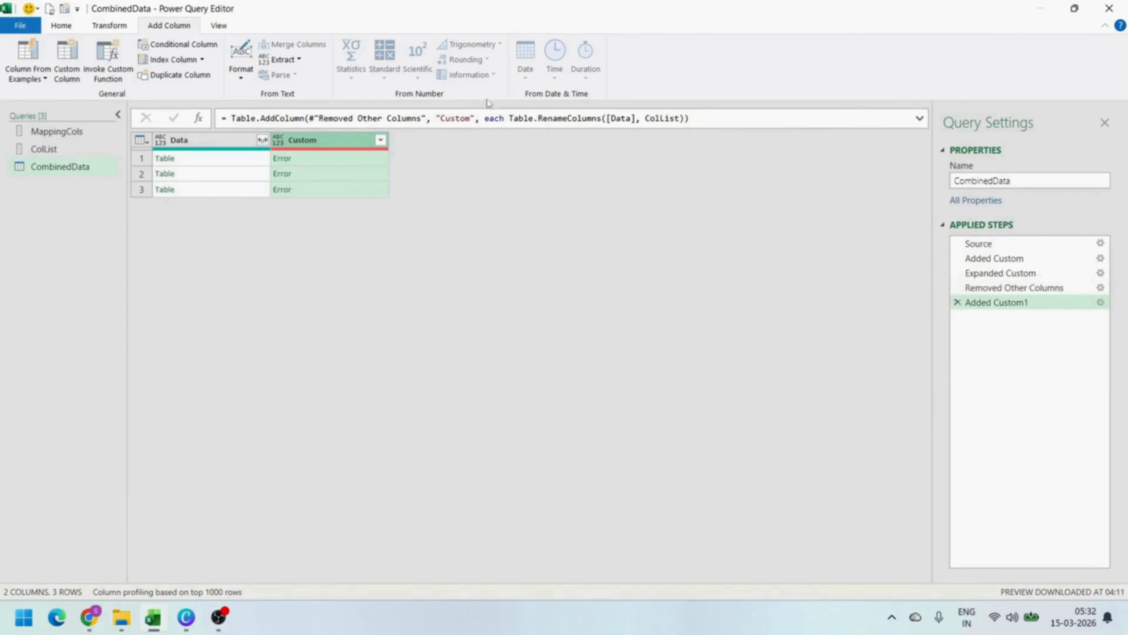
Read the error details of the first Custom cell and check them against the headers of the first Data table
left_click(347, 158)
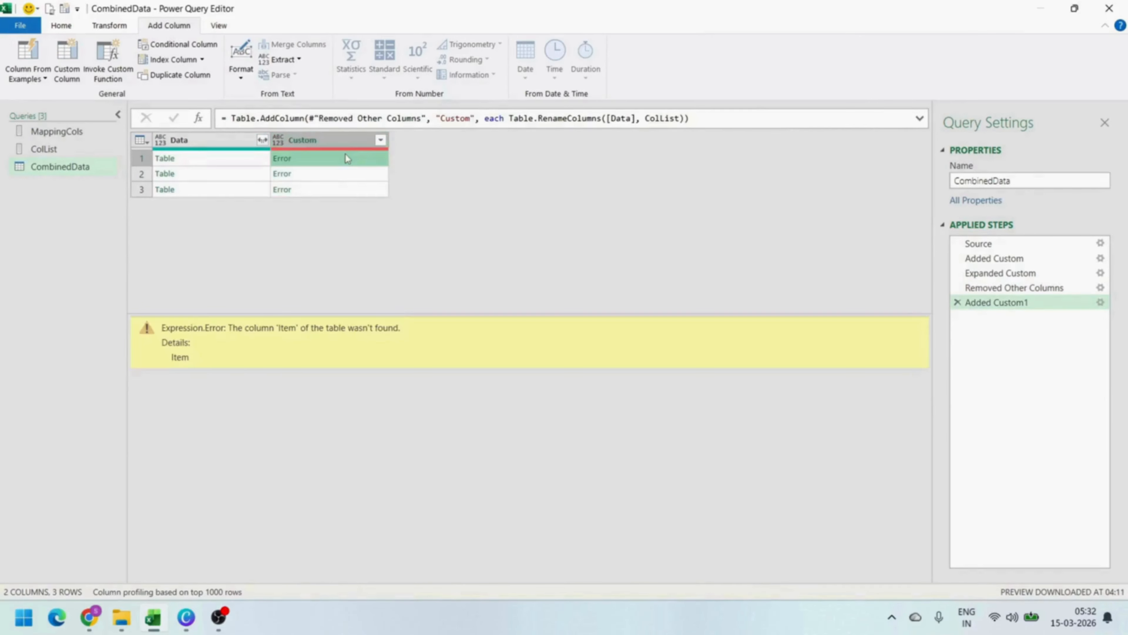
double_click(280, 328)
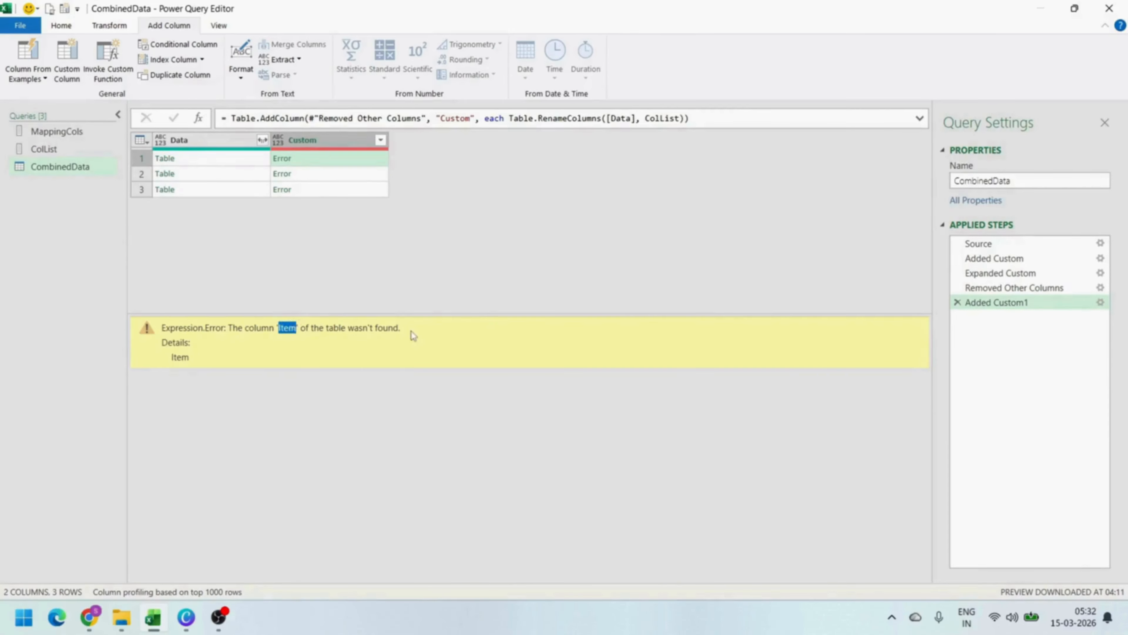
left_click_drag(348, 328, 399, 327)
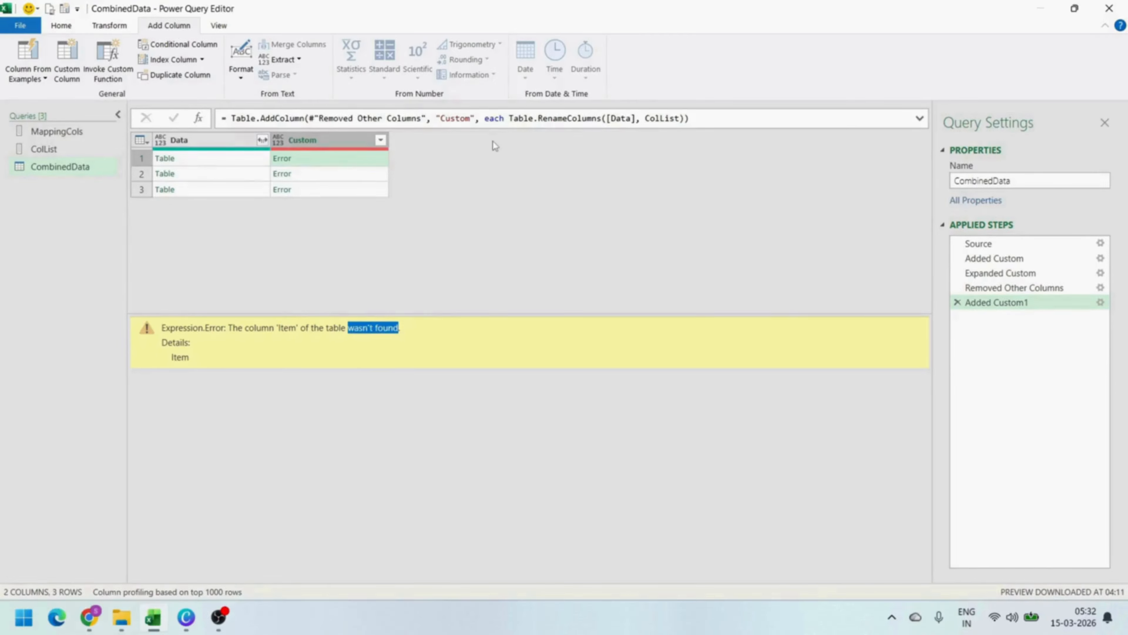
left_click(245, 164)
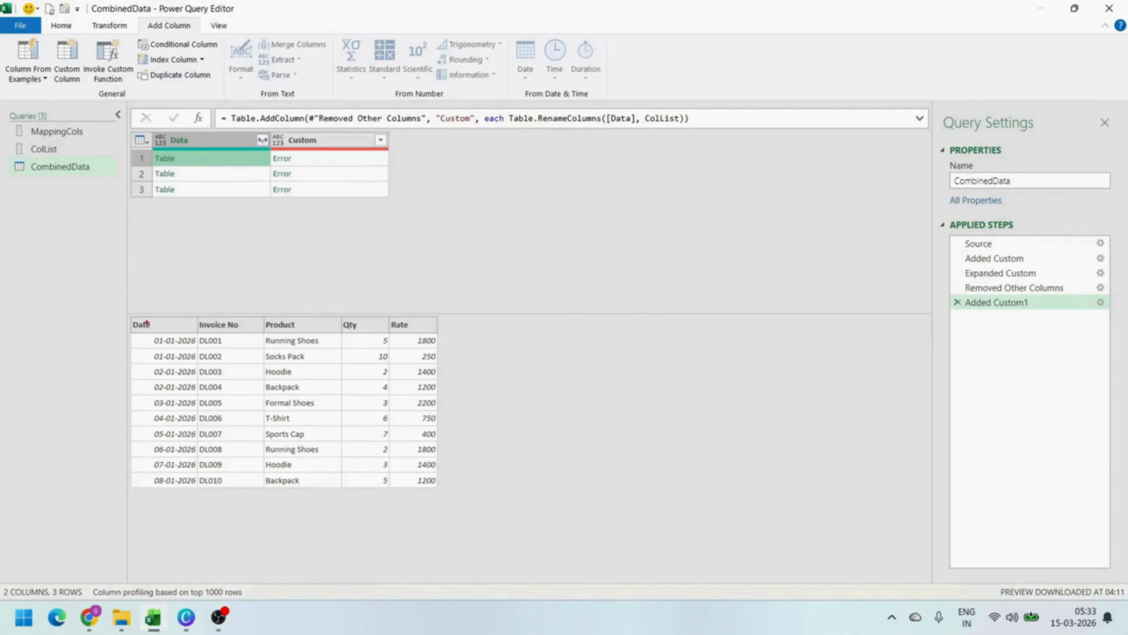
left_click_drag(128, 314, 452, 331)
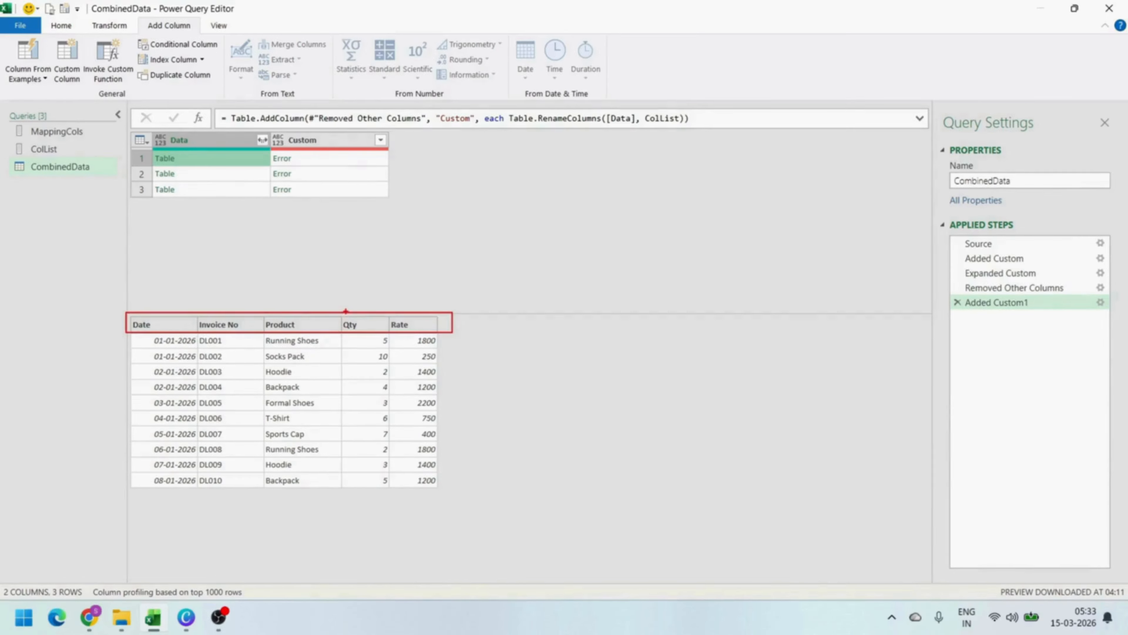
key("Escape")
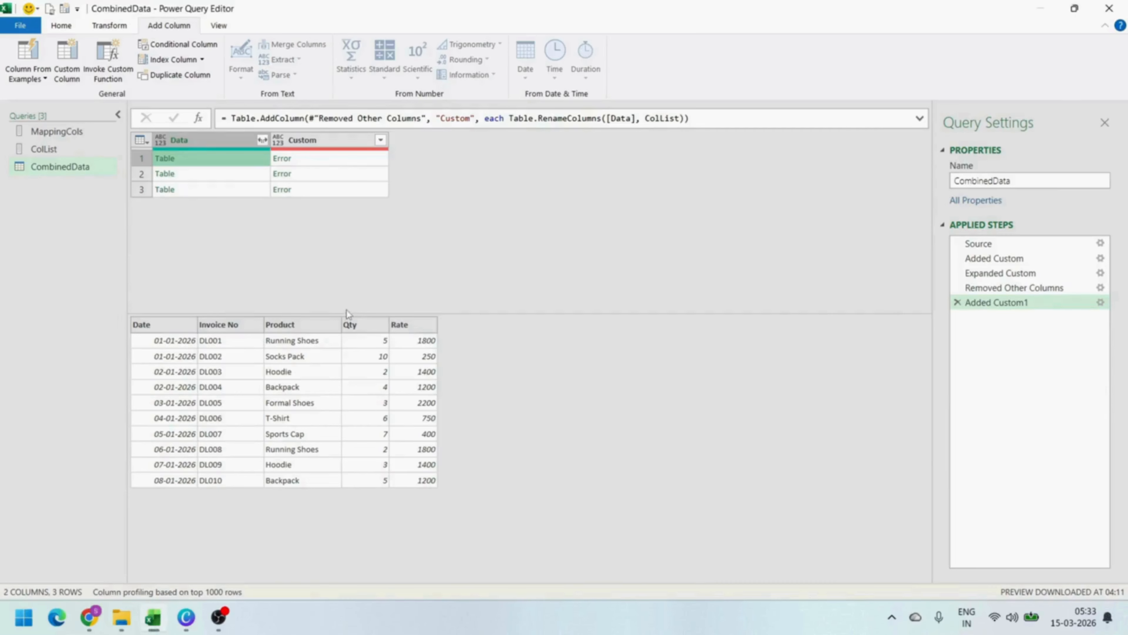
Add MissingField.Ignore as the third argument of Table.RenameColumns in the Custom column formula and preview the first two resulting tables
left_click(681, 118)
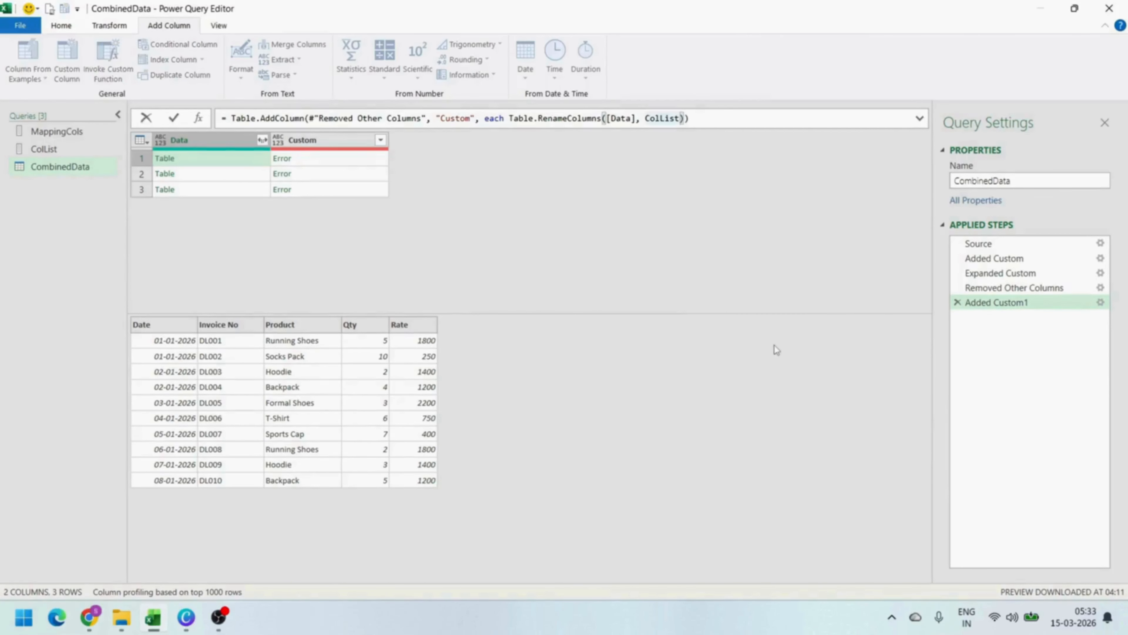
type(", ")
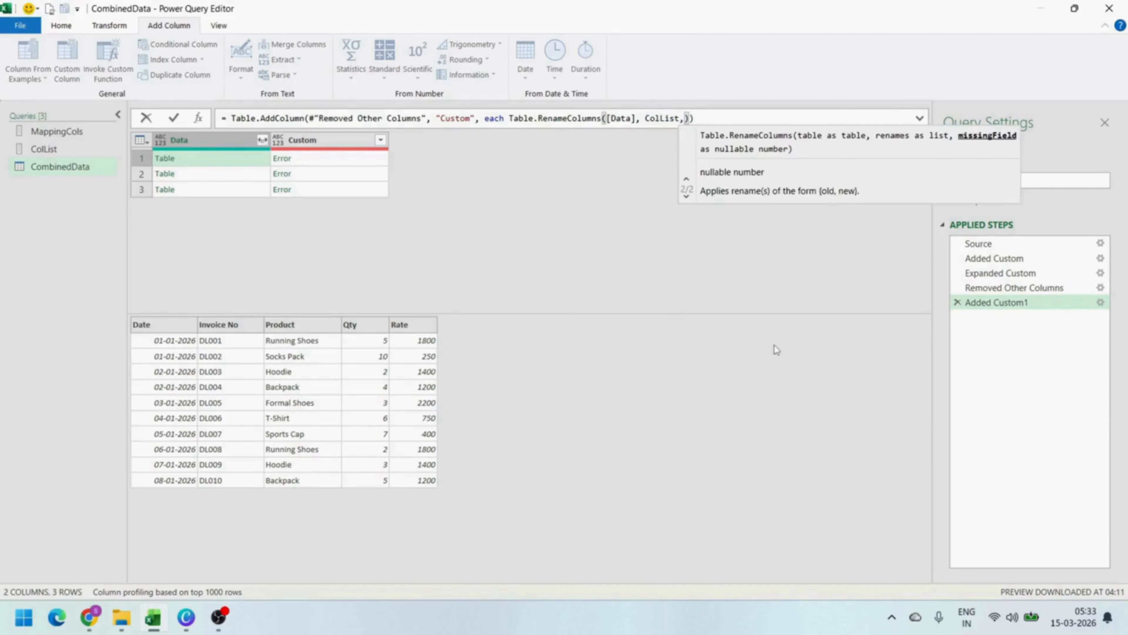
type("missin")
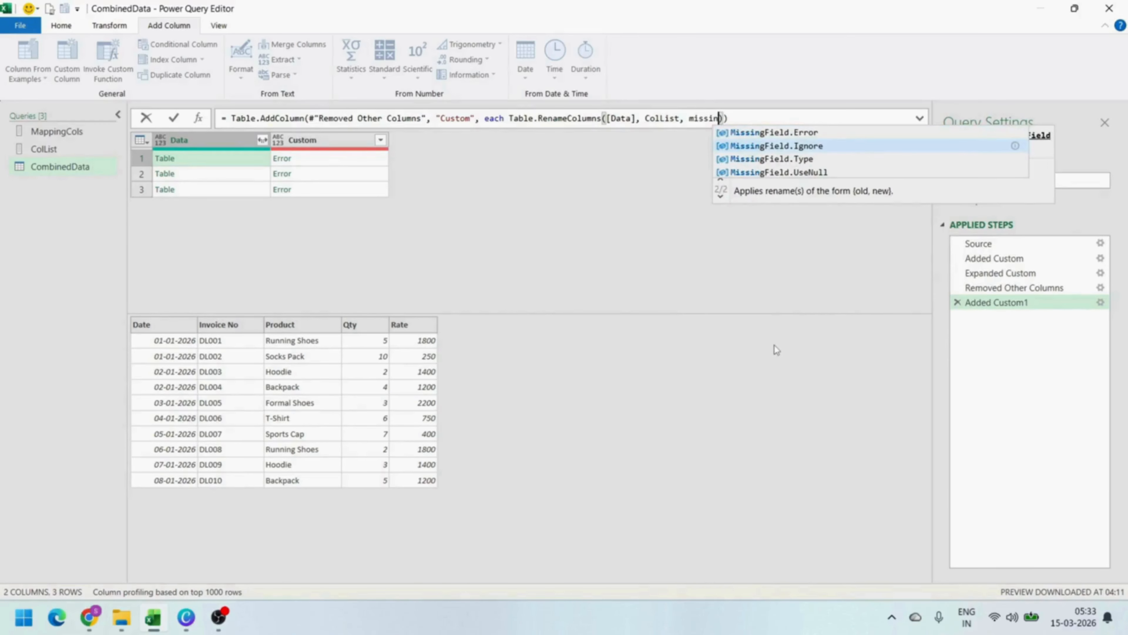
key("Tab")
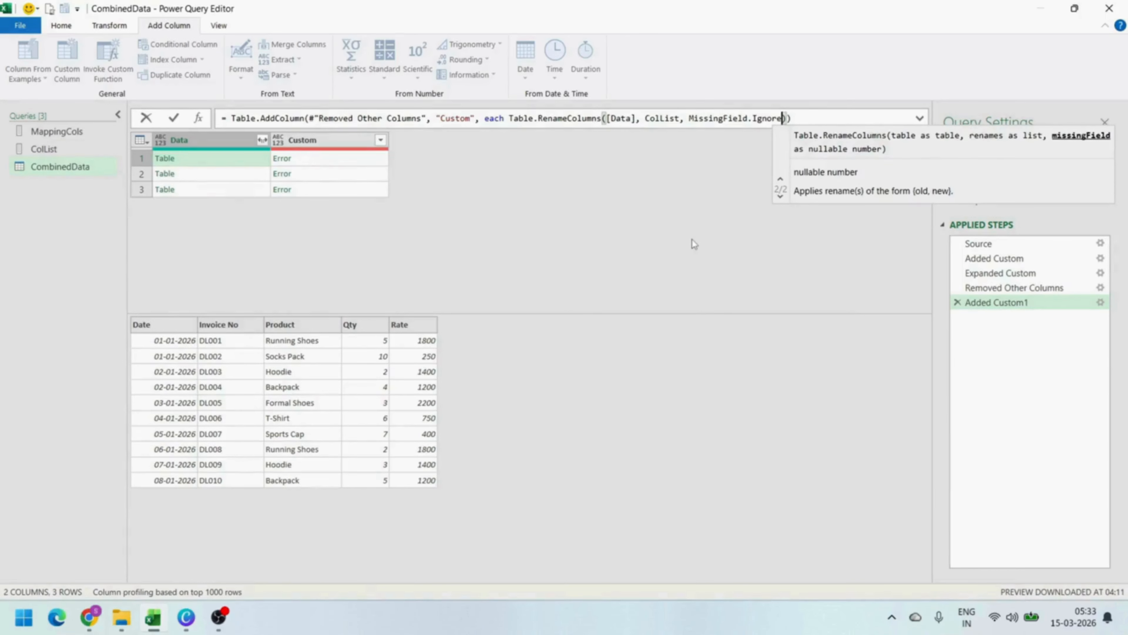
key("Return")
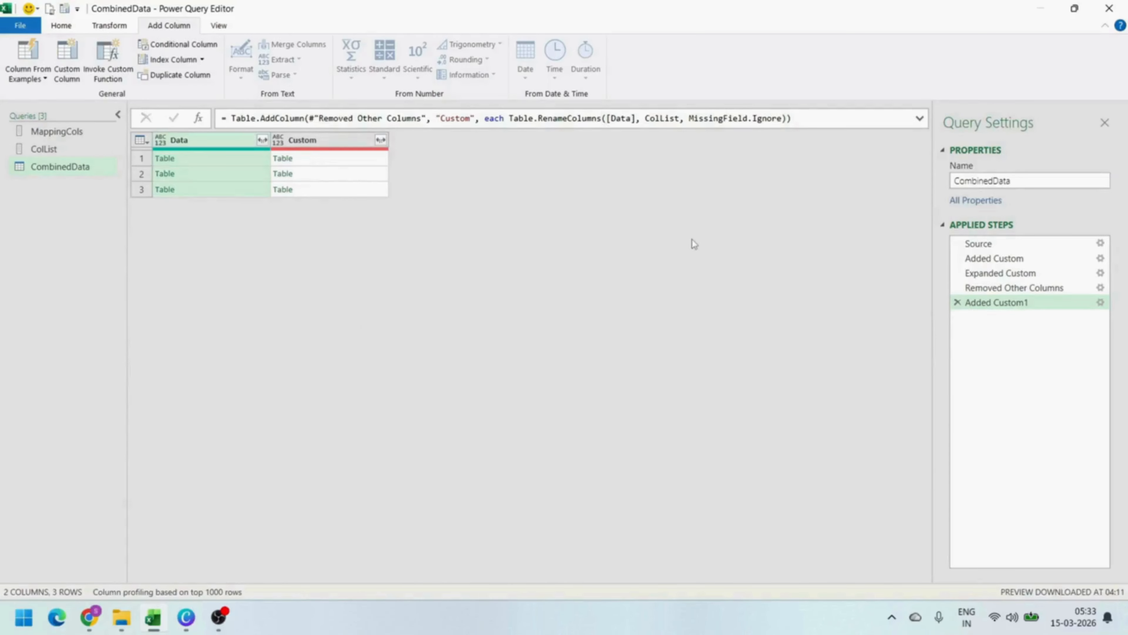
left_click(306, 161)
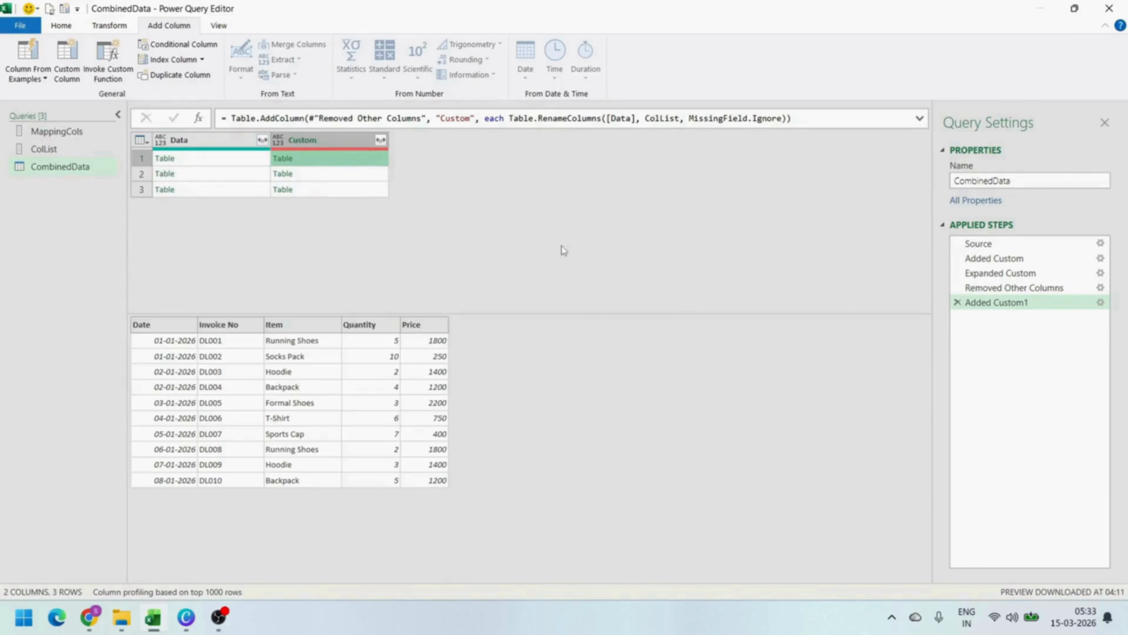
left_click(362, 177)
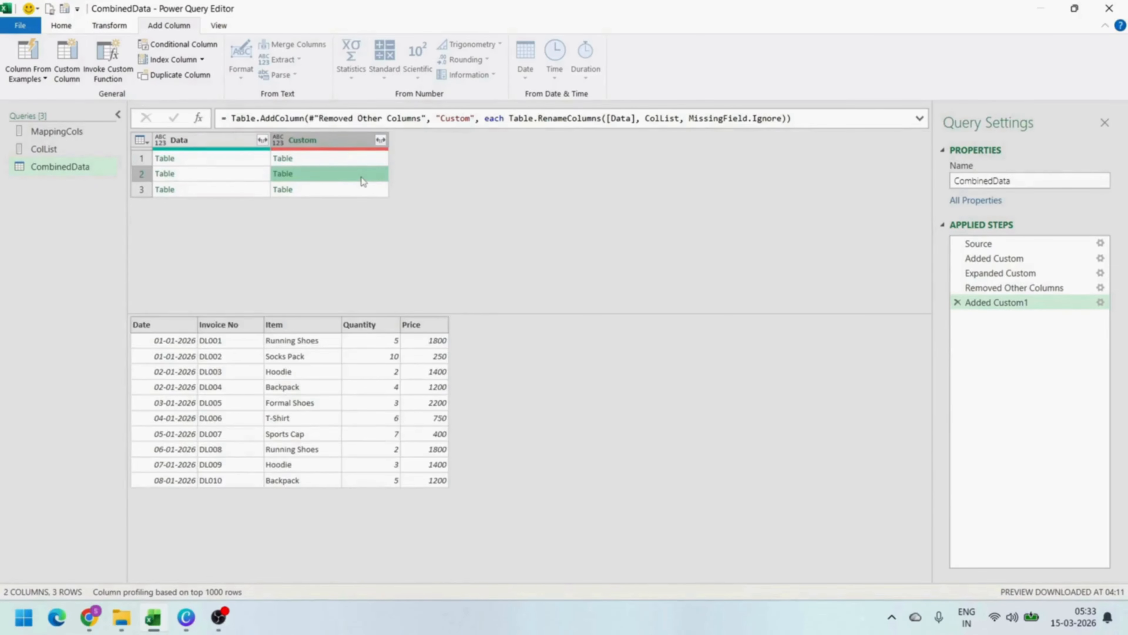
Preview the third table in the Custom column and remove the Data column from the CombinedData query
left_click(358, 189)
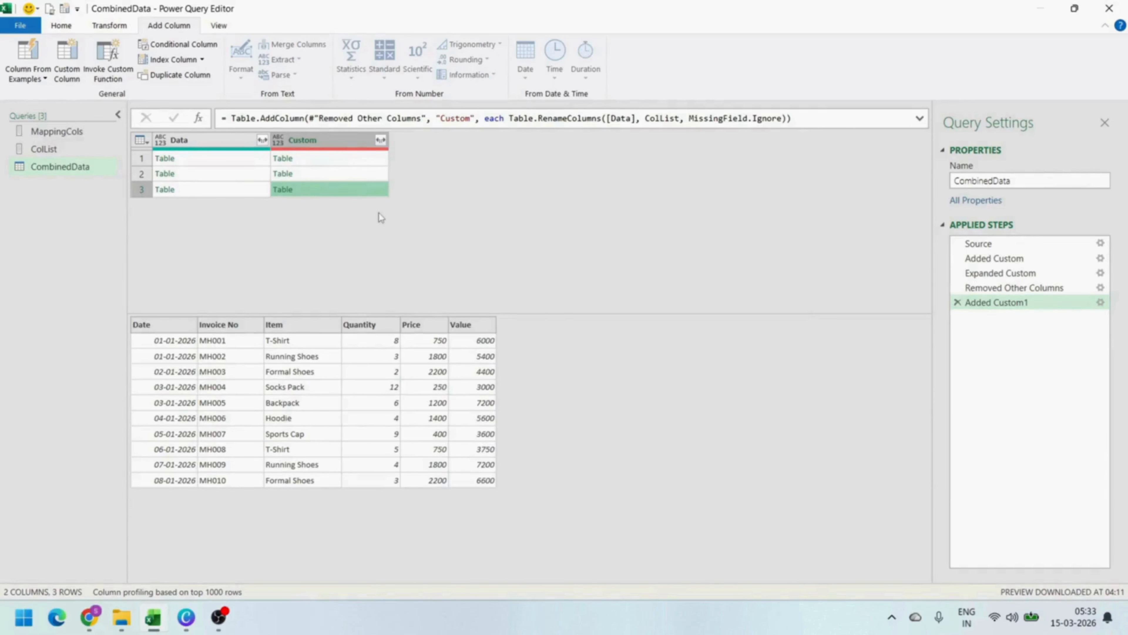
left_click(218, 141)
right_click(215, 143)
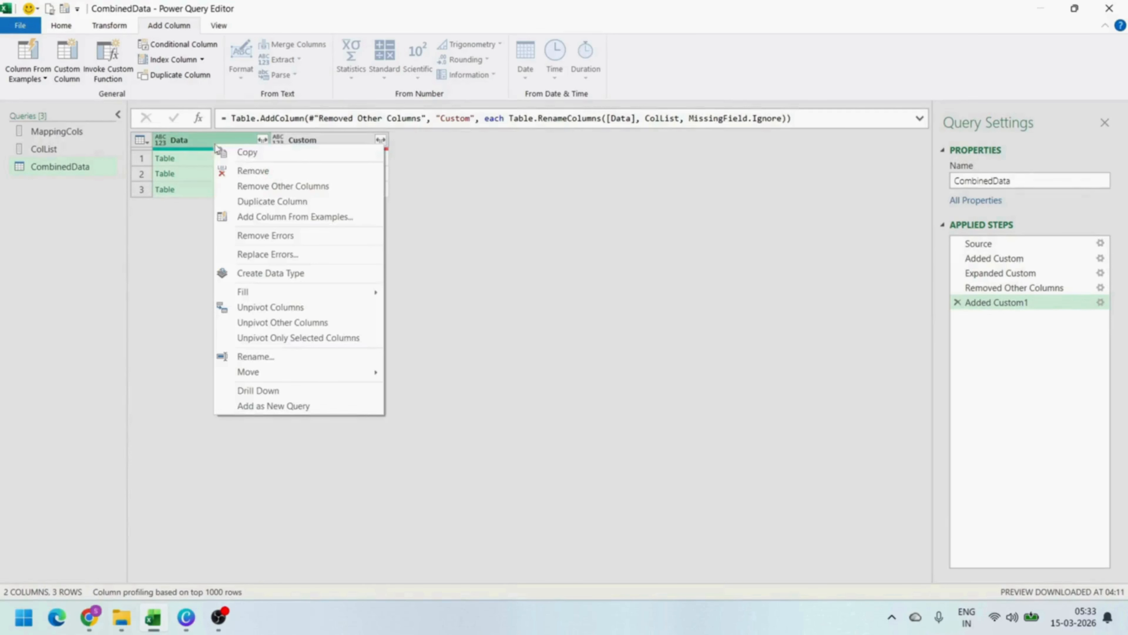
left_click(246, 172)
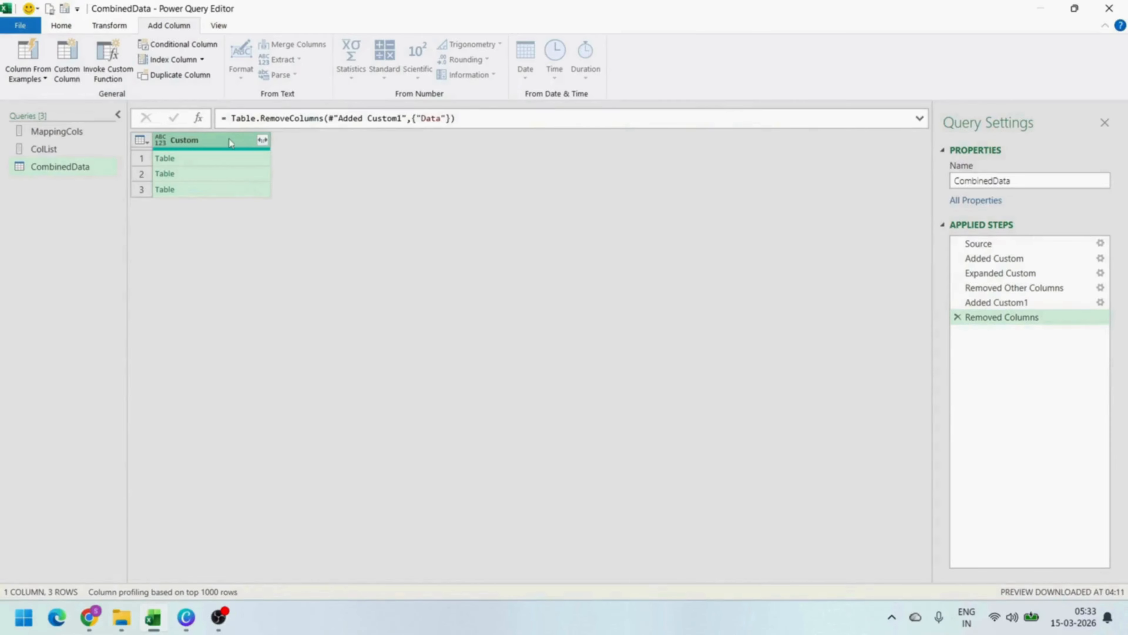
Try expanding all fields of the Custom column, review the column names in the expansion formula, and delete that expansion step
left_click(263, 141)
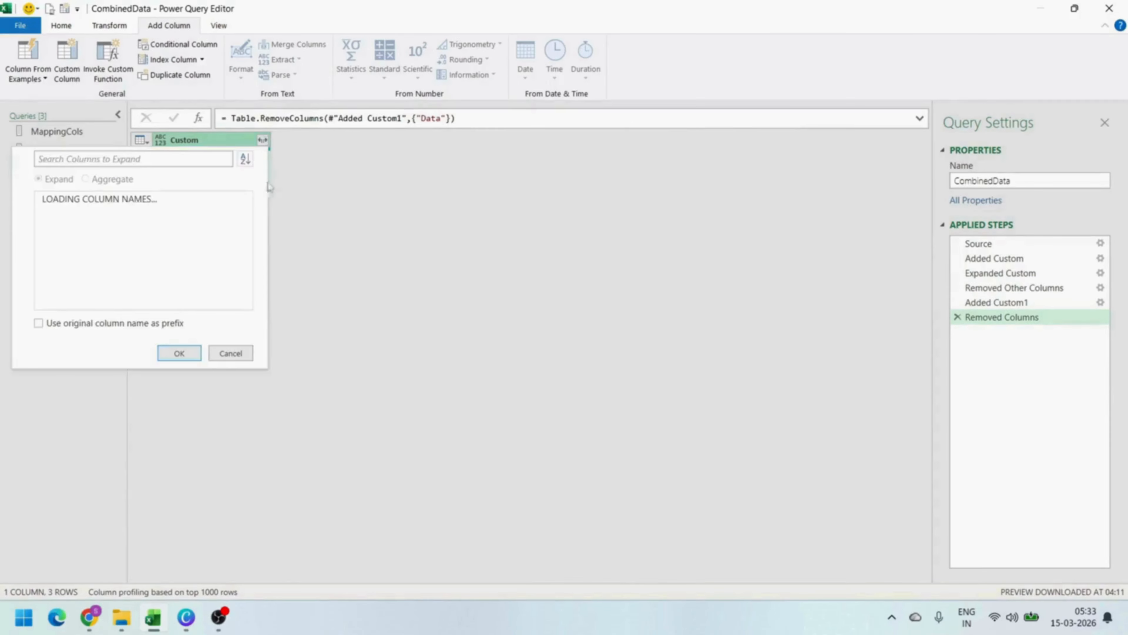
left_click(189, 350)
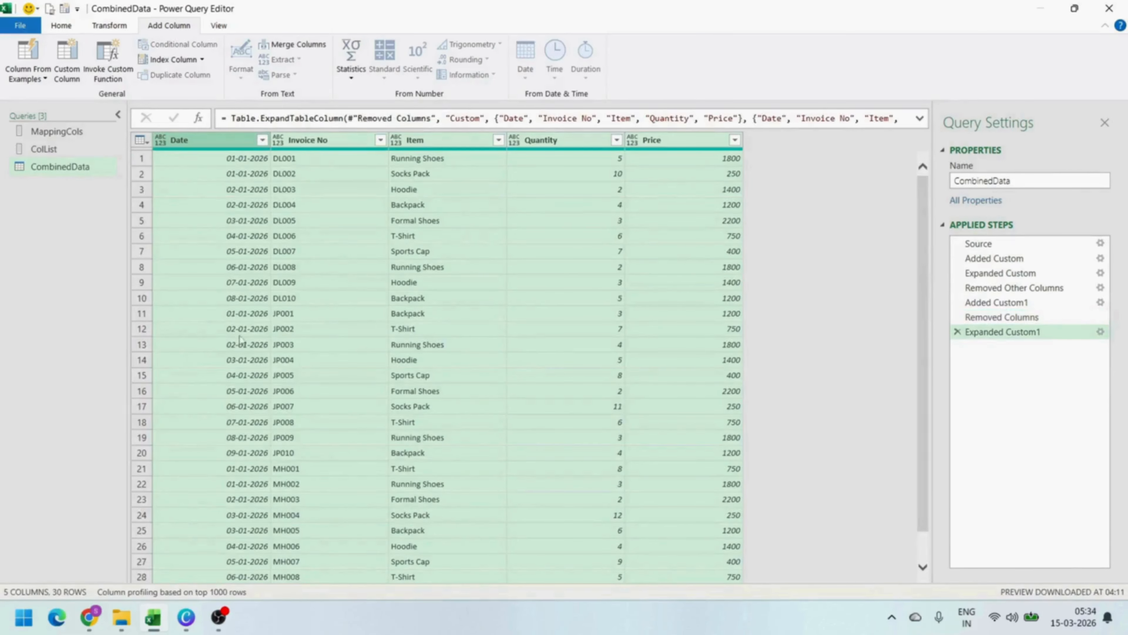
left_click_drag(504, 118, 919, 128)
left_click(918, 128)
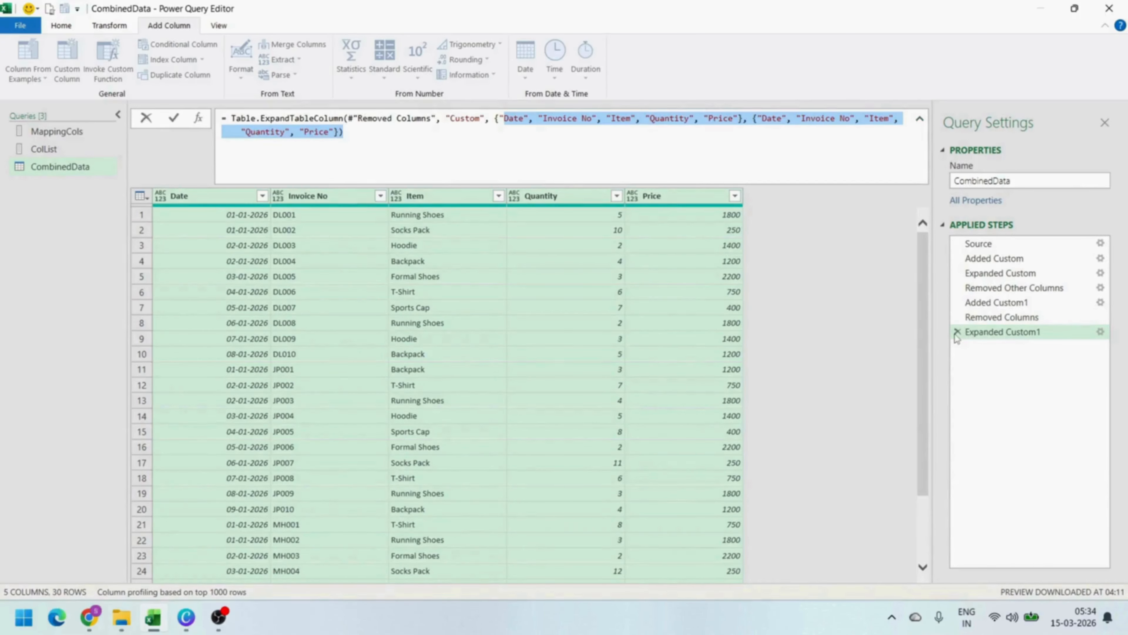
left_click(957, 333)
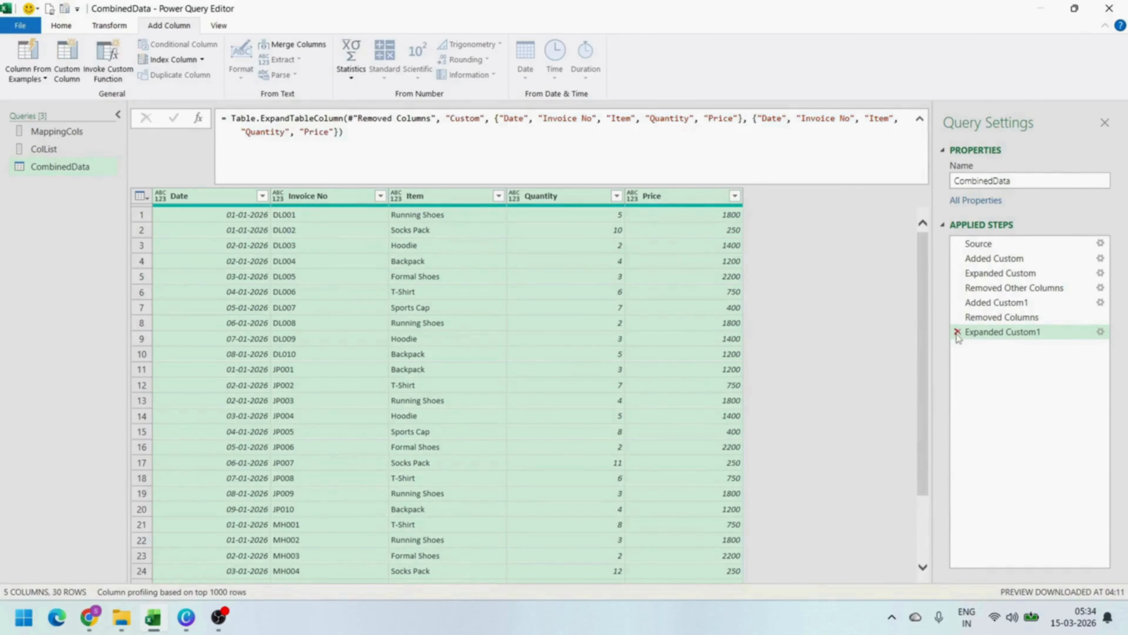
left_click(957, 333)
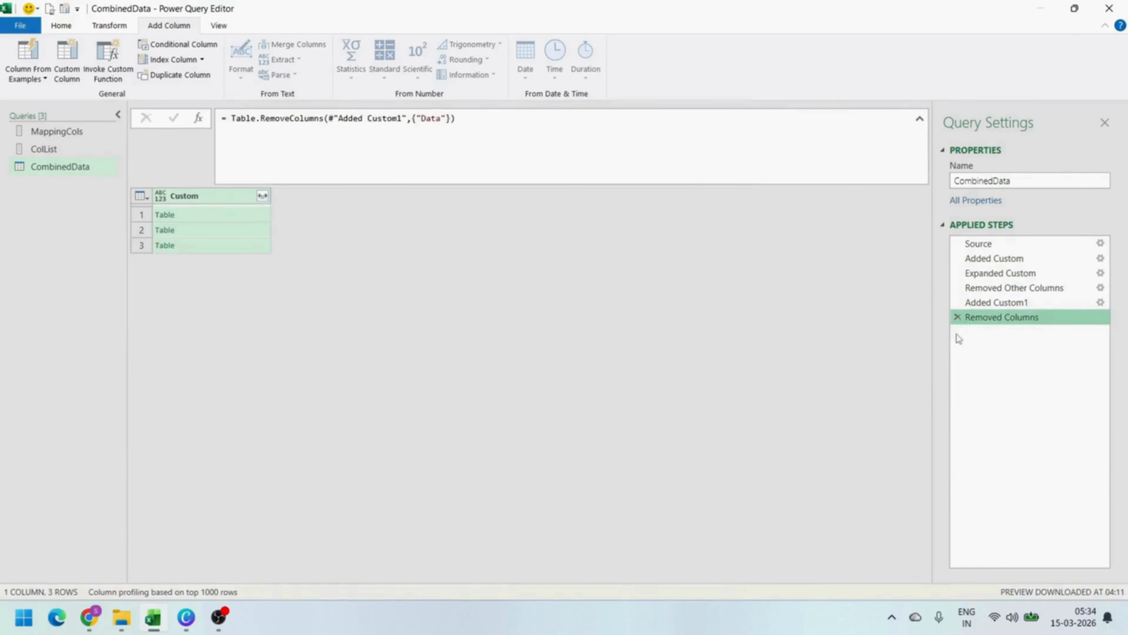
Drill down into the Custom column and wrap the resulting list of tables in Table.Combine()
right_click(221, 196)
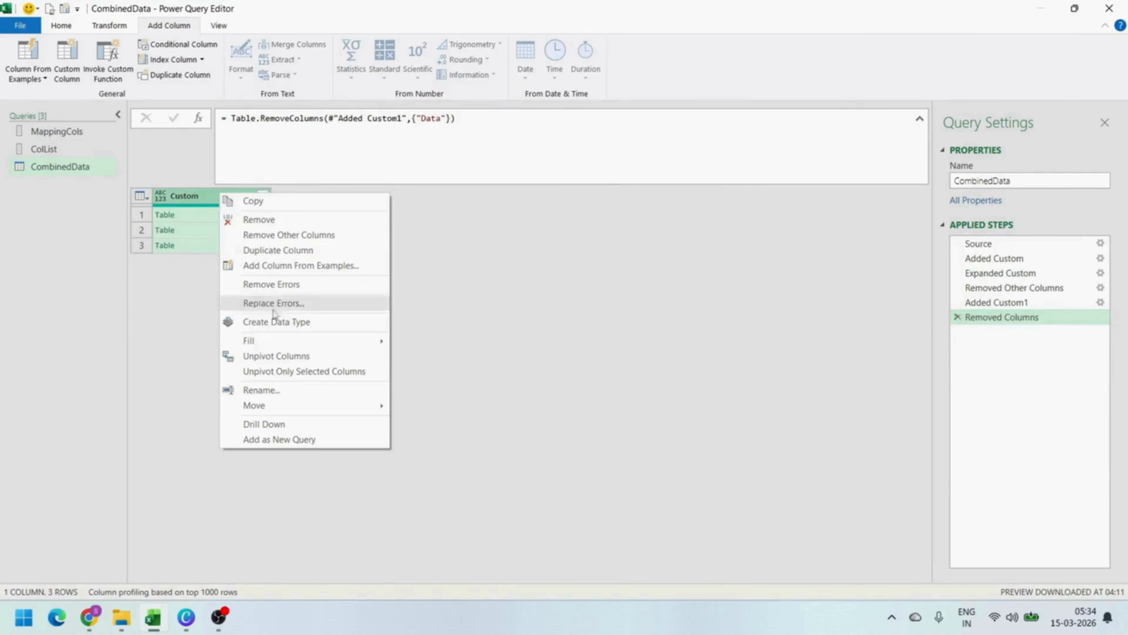
left_click(276, 425)
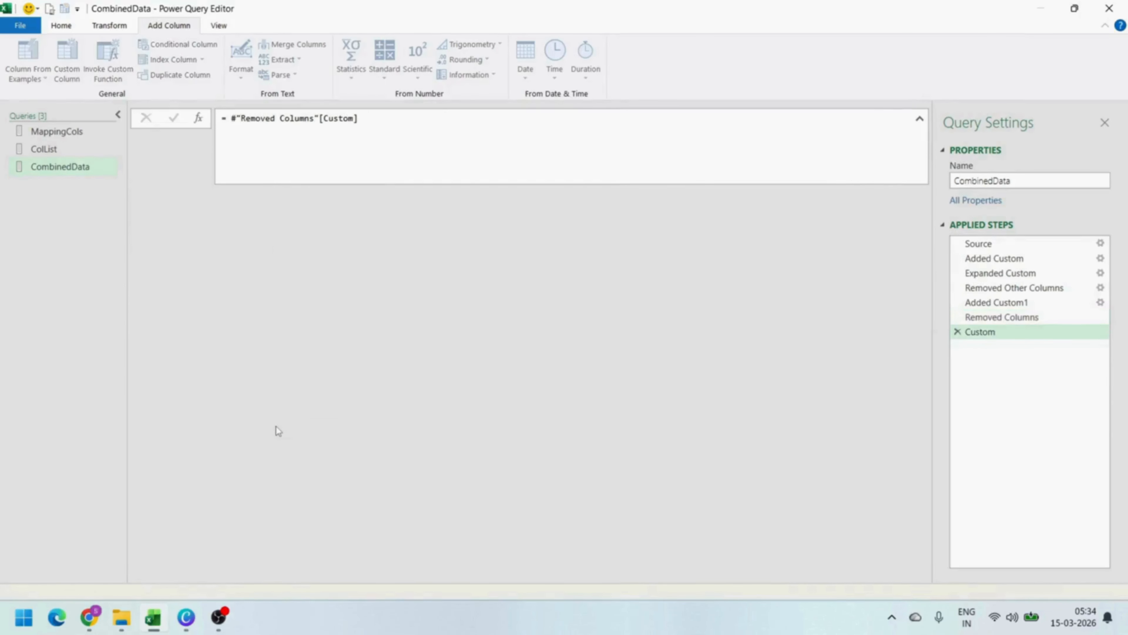
left_click(231, 118)
type("Table.")
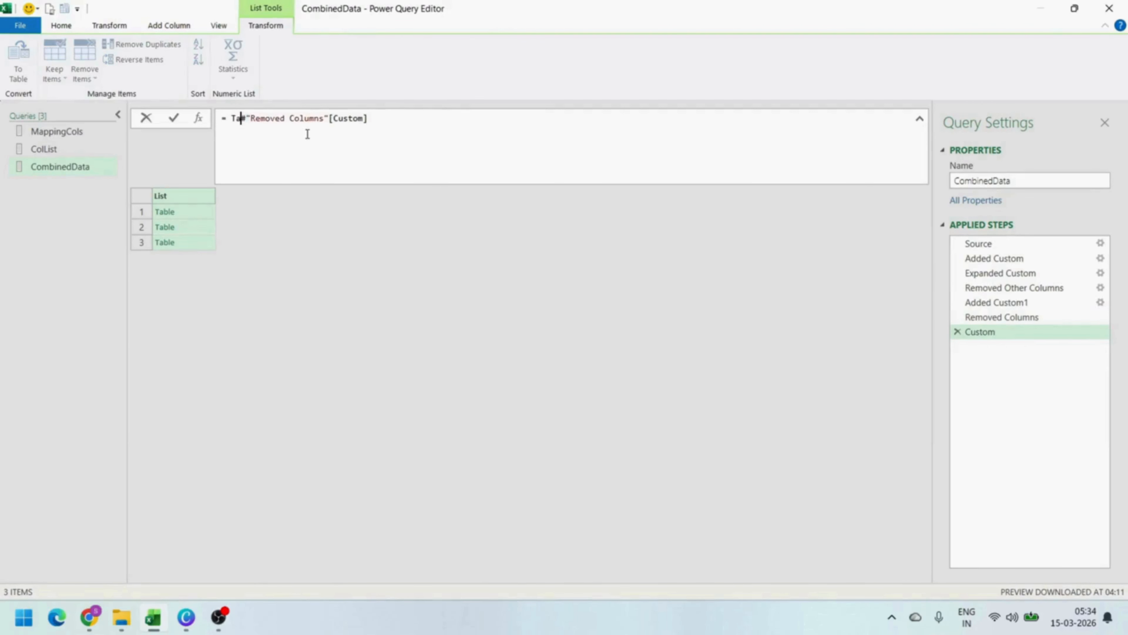
type("Combi")
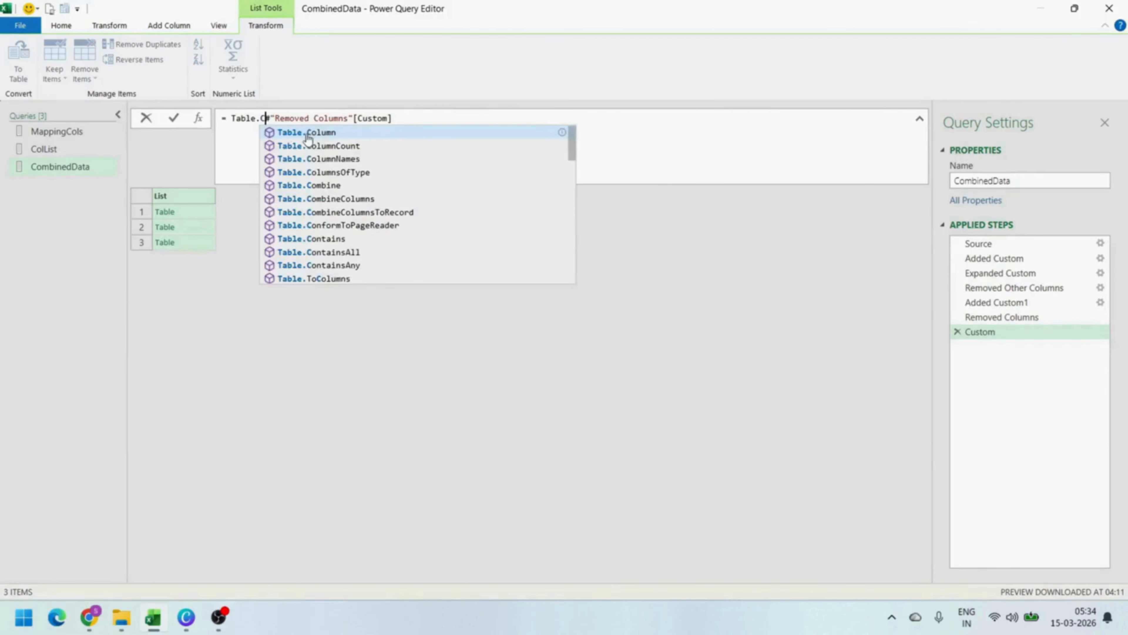
type("ne")
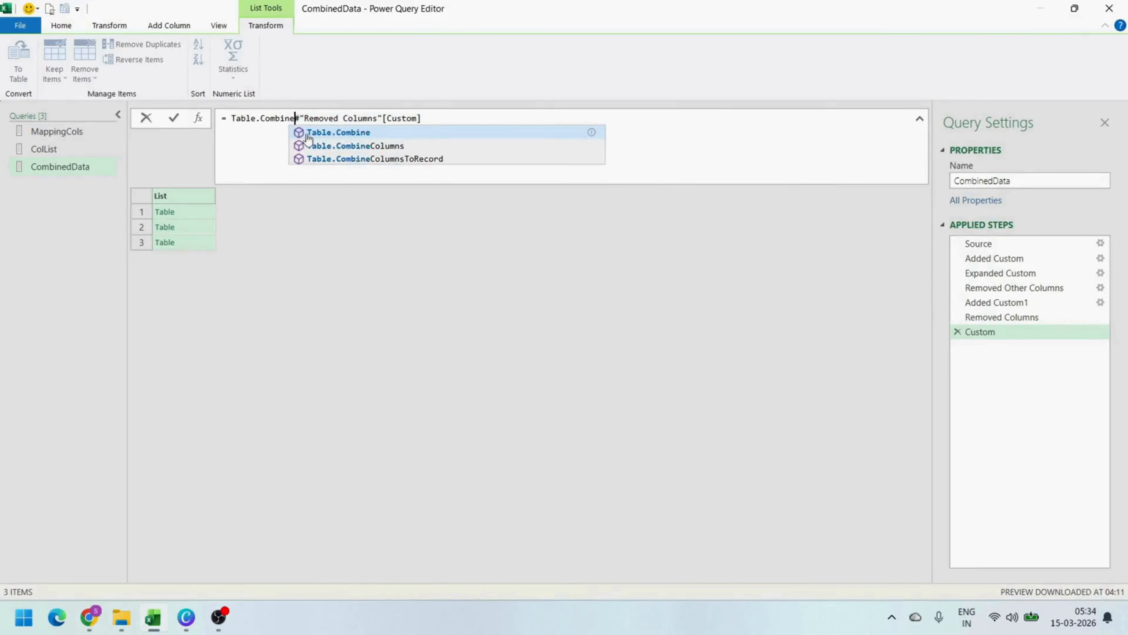
type("(")
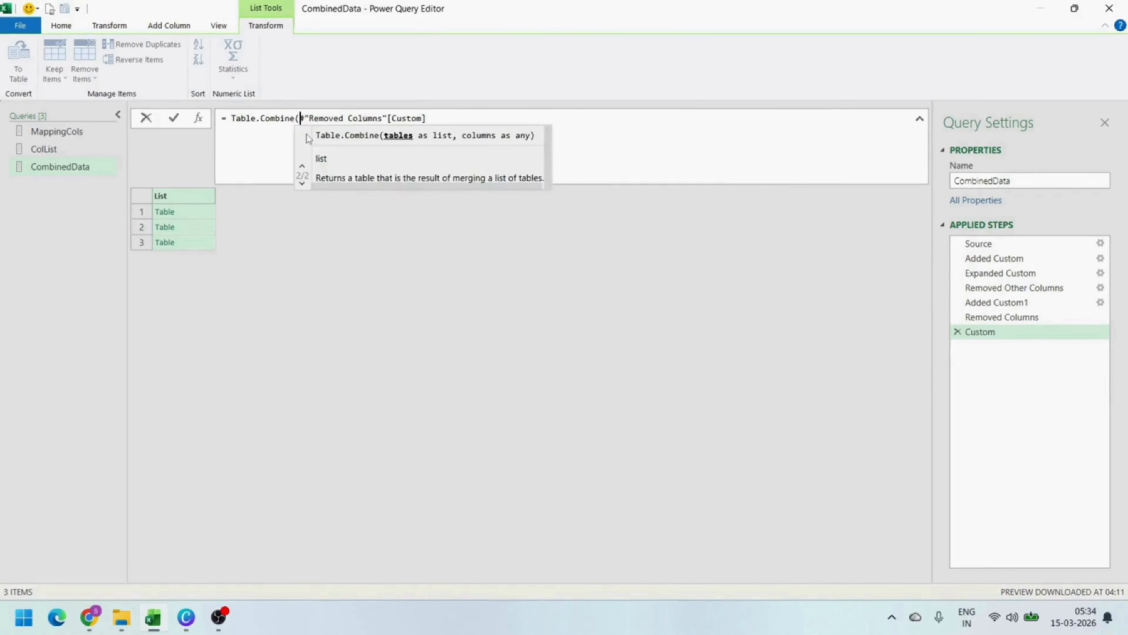
key("End")
type(")")
key("Return")
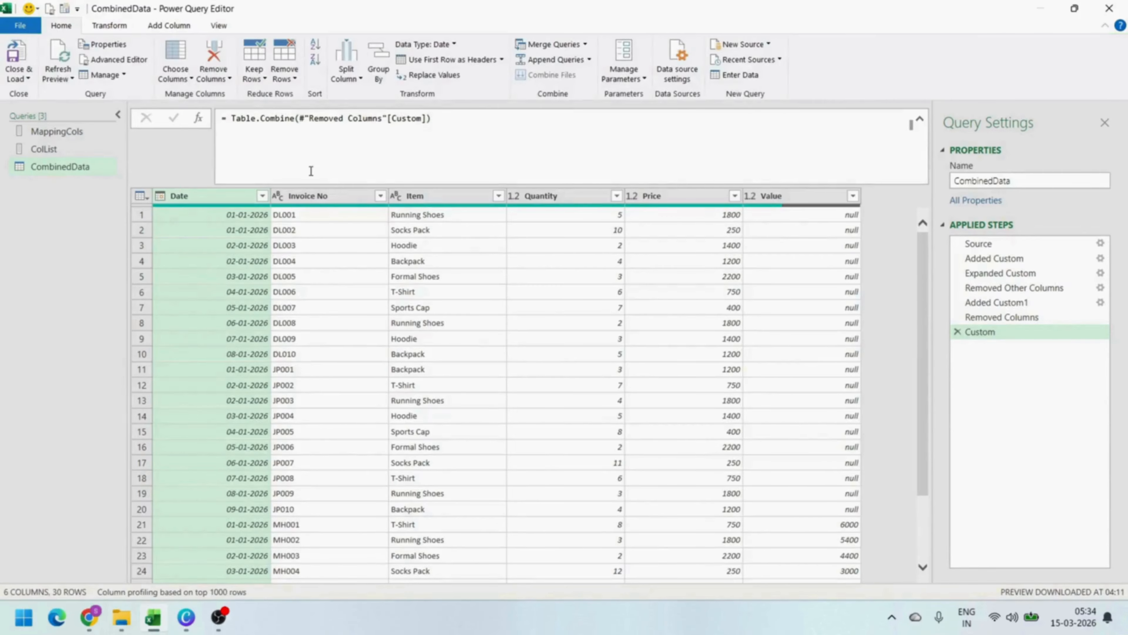
Review the combined rows through the last Mumbai invoices and load the queries into the Consolidated Sales workbook
scroll(473, 280, "down", 2)
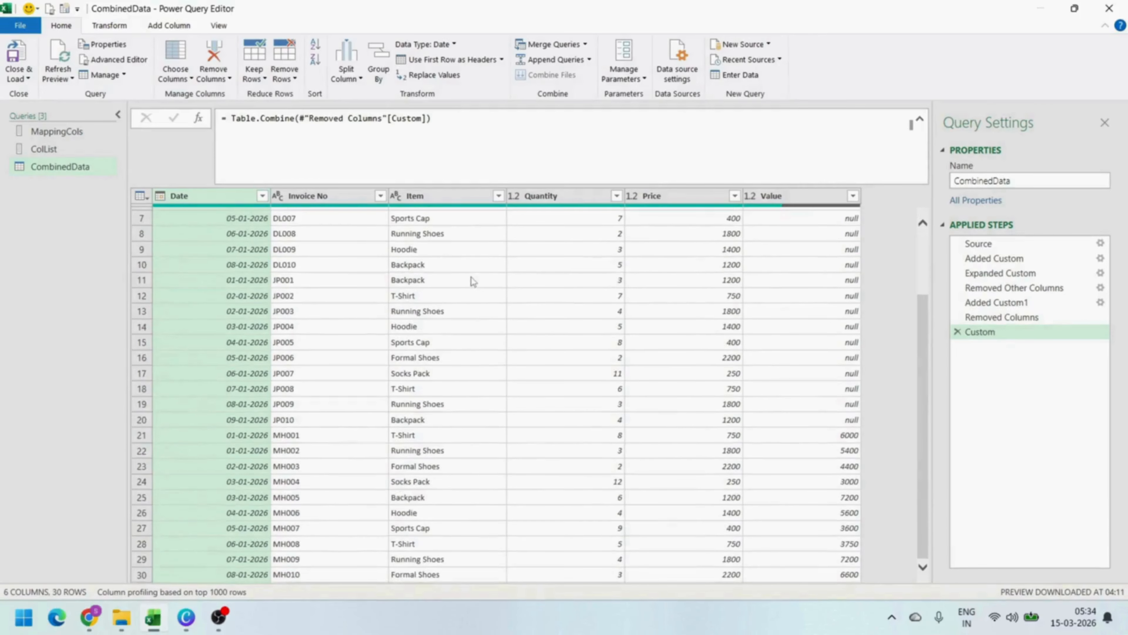
scroll(471, 277, "up", 2)
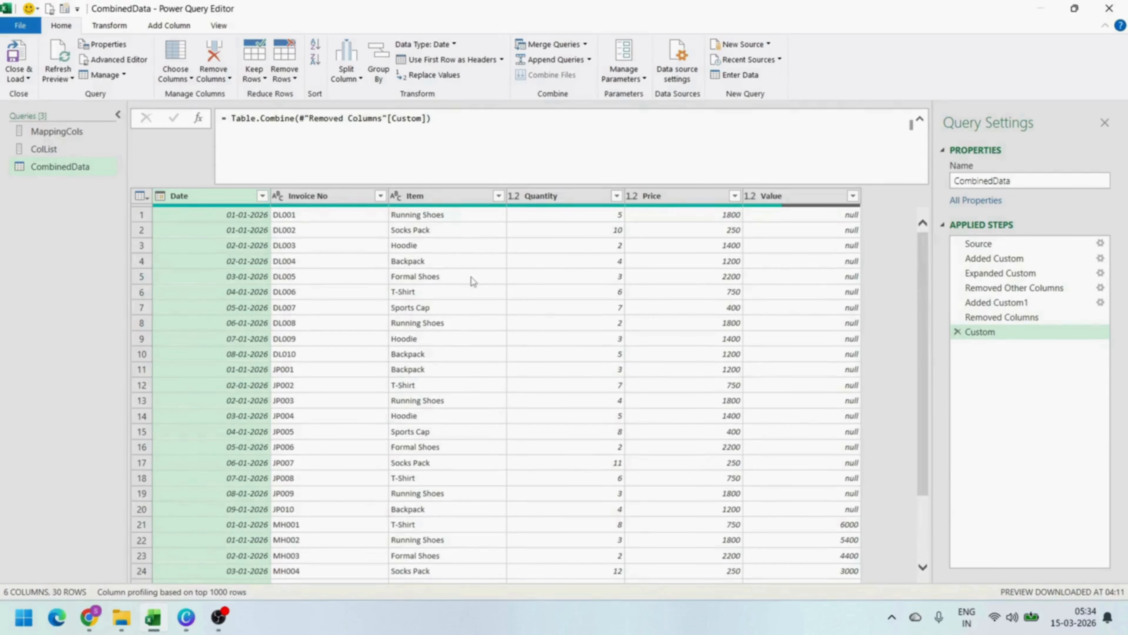
scroll(473, 281, "down", 2)
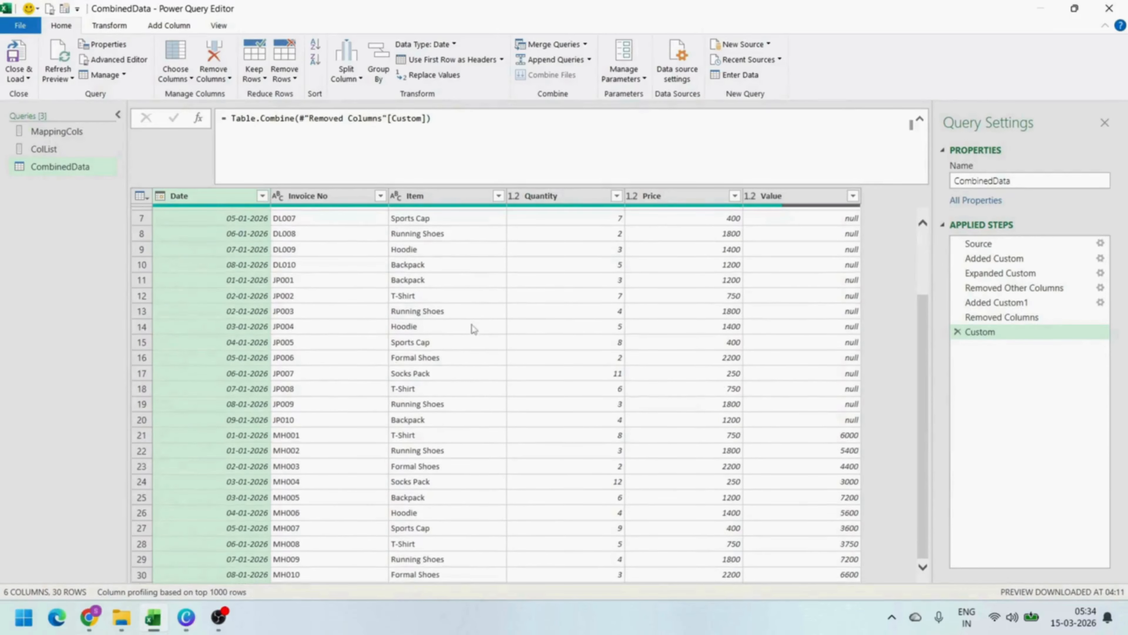
left_click(23, 79)
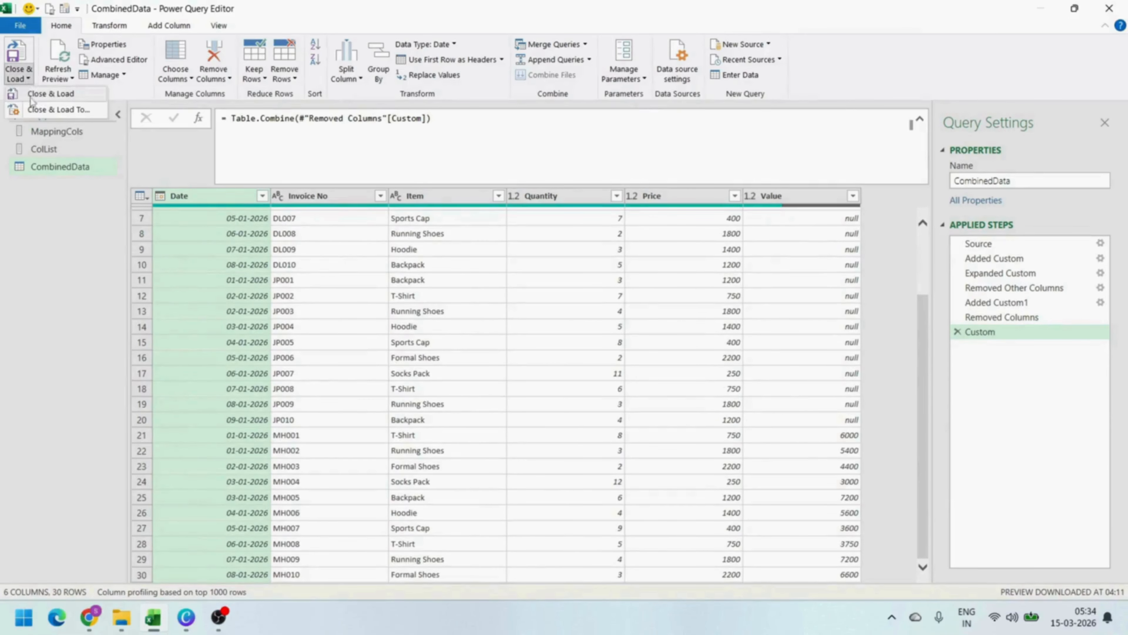
left_click(36, 99)
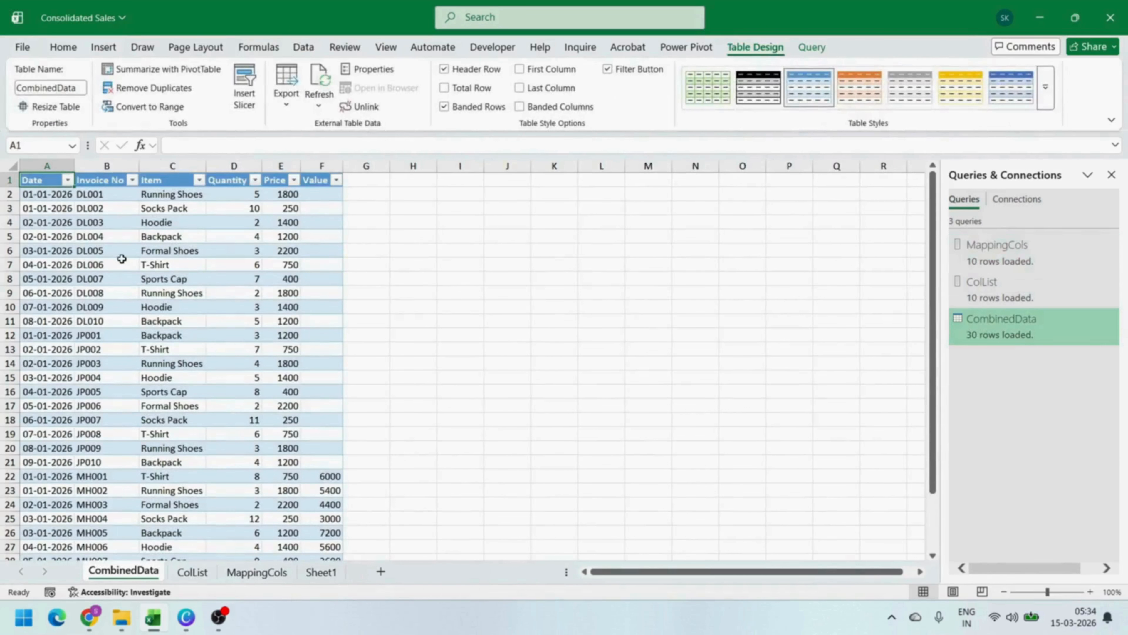
left_click(122, 258)
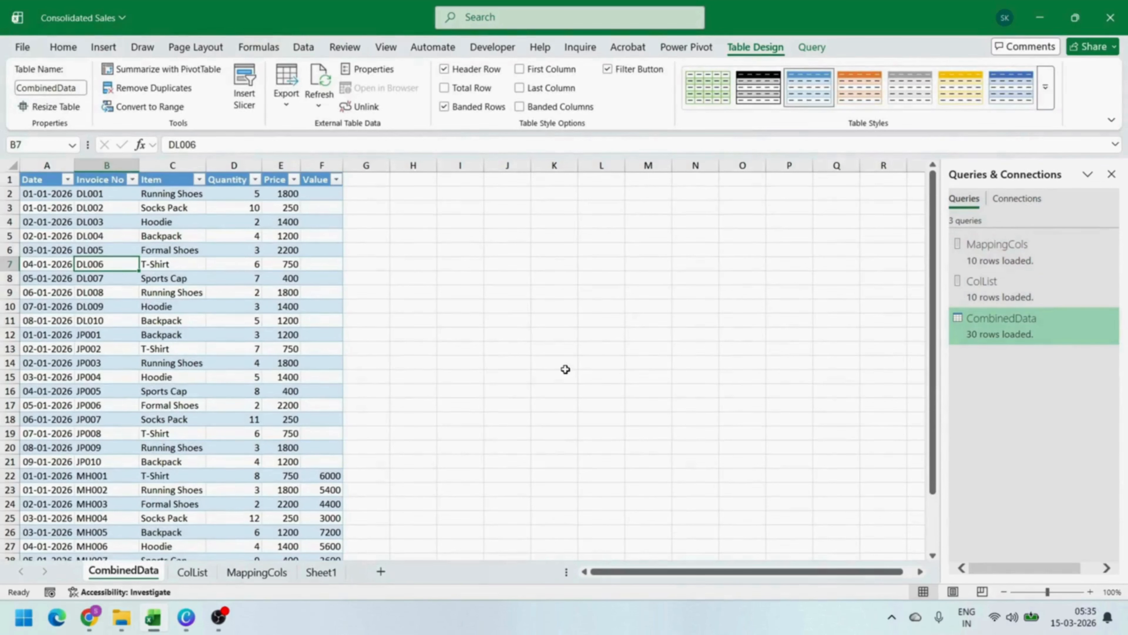